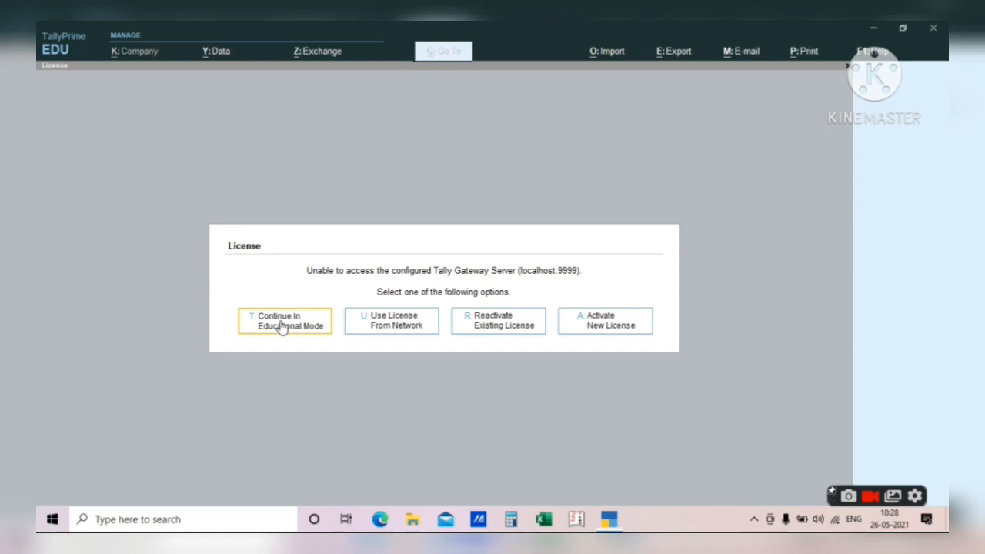
- Continue in Educational Mode and open Company Features for ABC PVT LTD
click(282, 327)
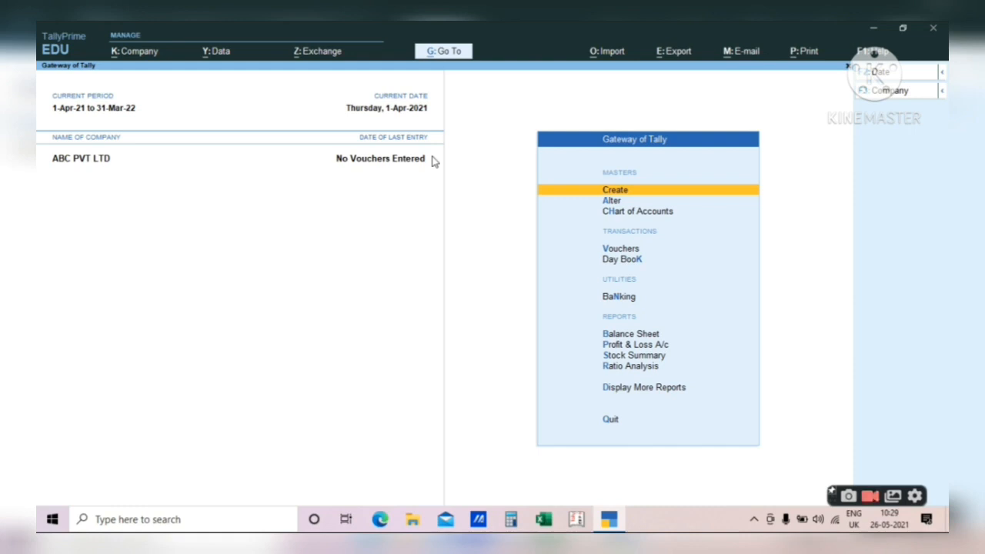
key(F11)
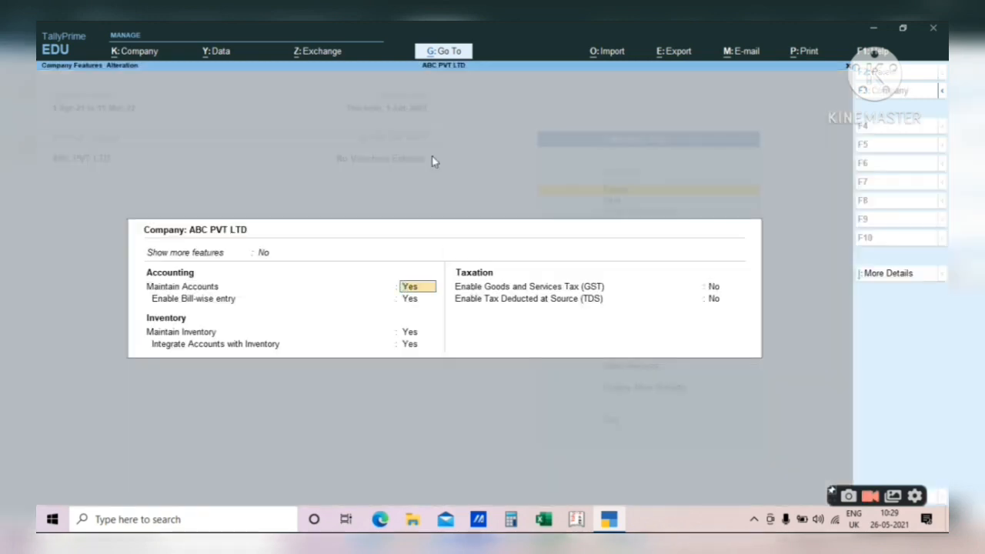
- Skip past the accounting and inventory settings and set Enable Goods and Services Tax to Yes
key(Return)
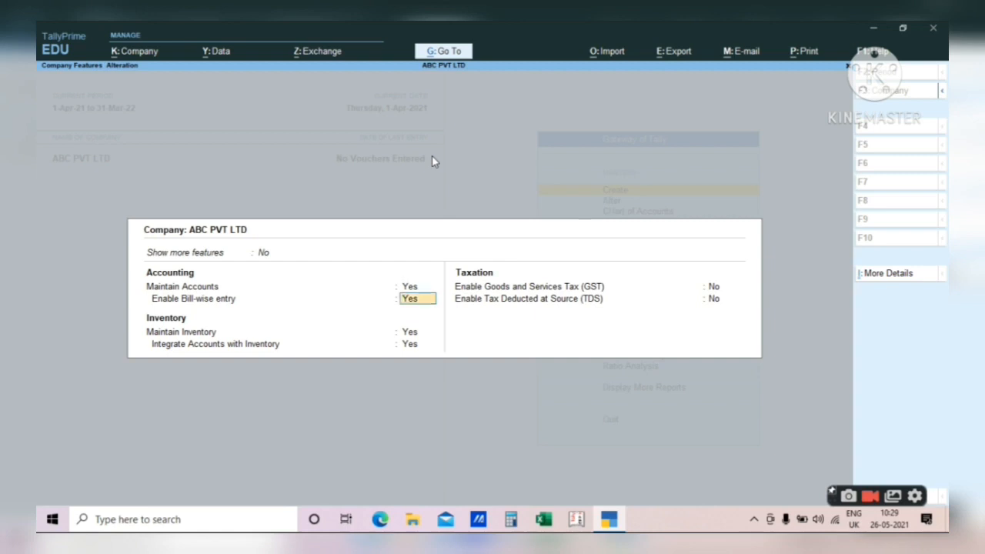
key(Return)
key(Return)
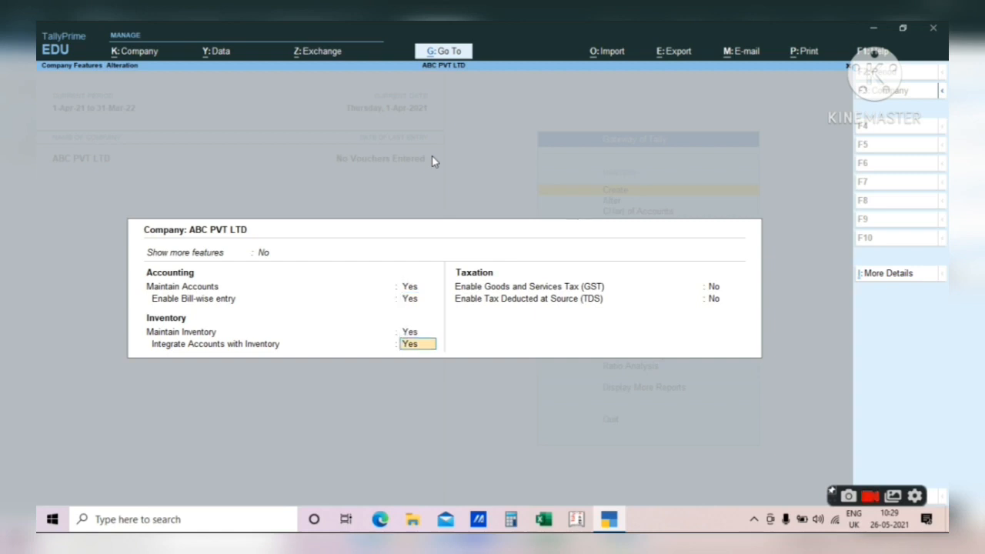
key(Return)
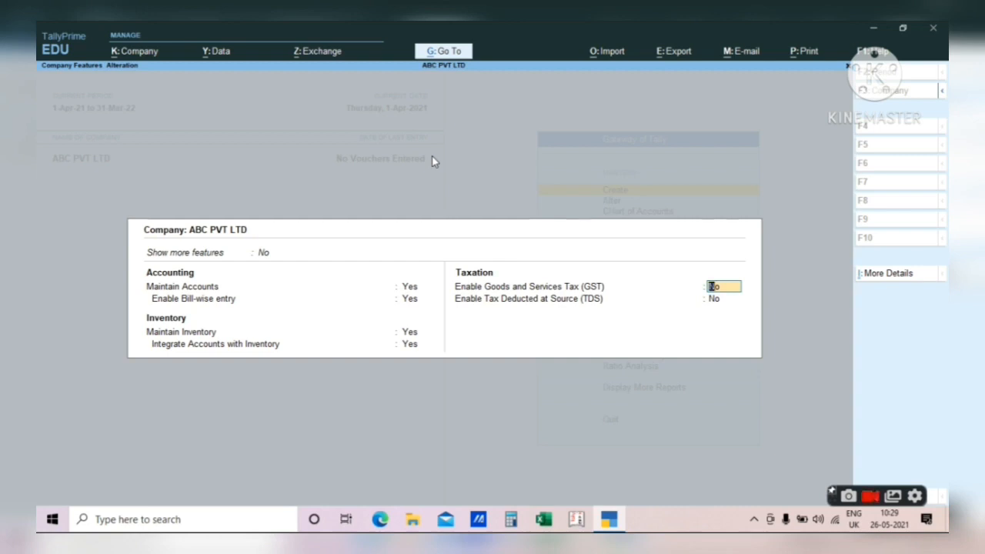
text(y)
- In GST Details, keep State Uttarakhand, Regular registration, applicable from 1-Apr-21
key(Return)
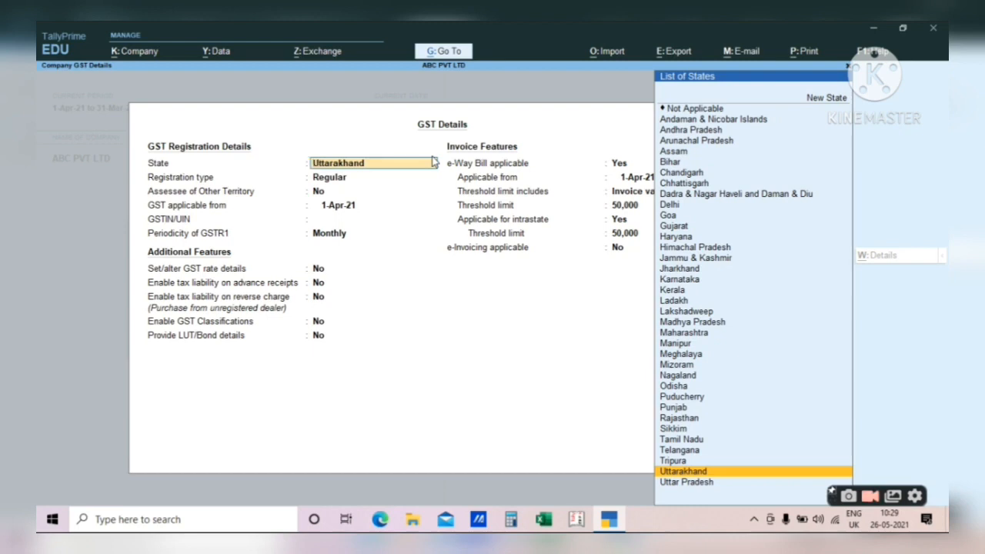
key(Return)
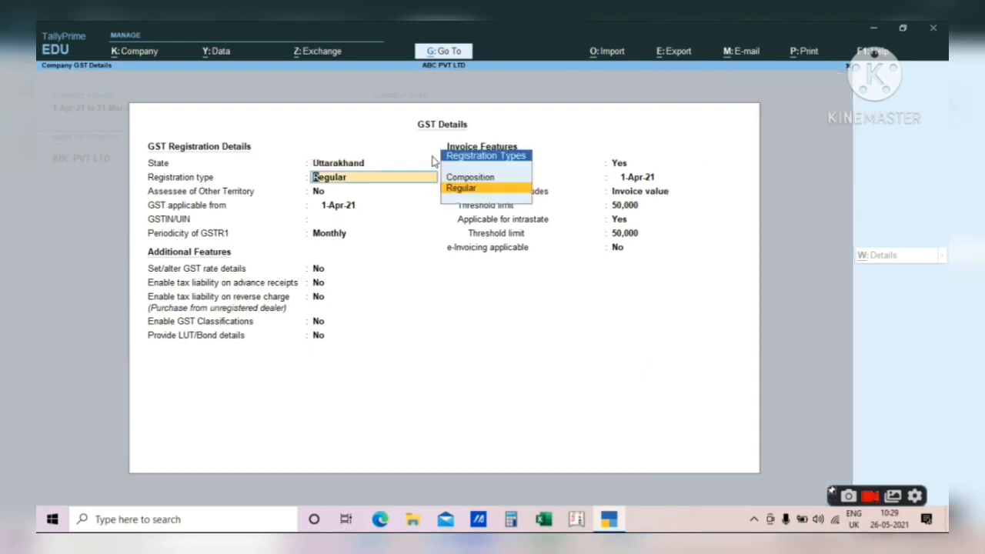
key(Return)
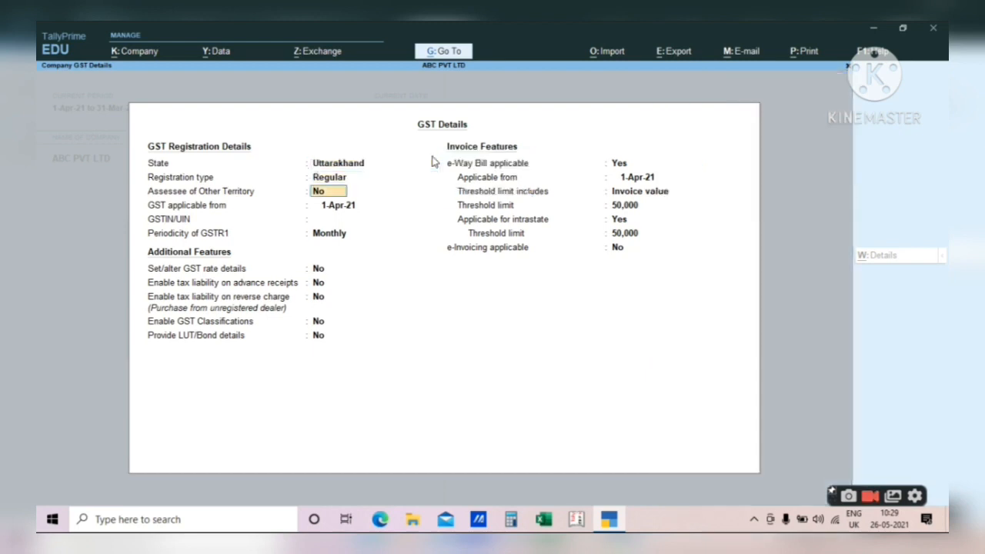
key(BackSpace)
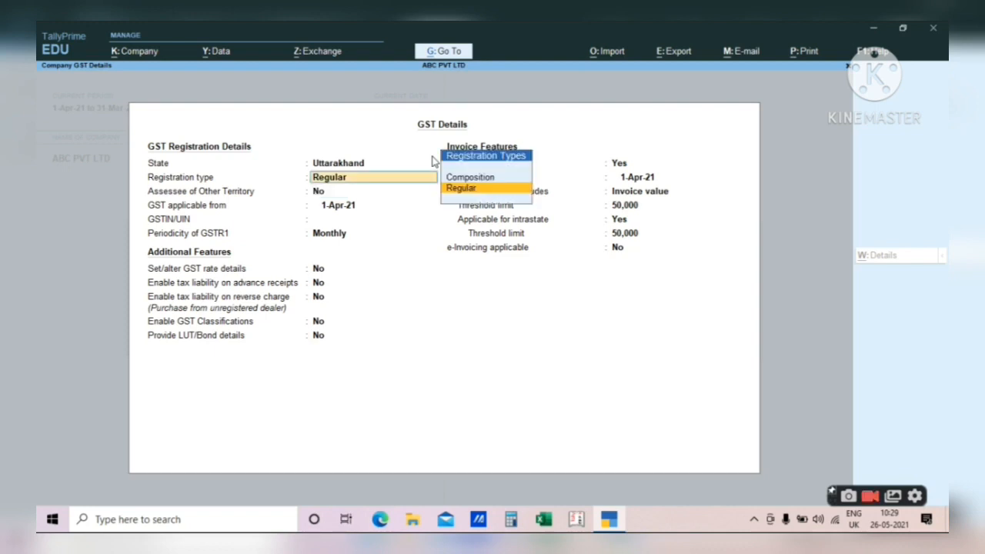
key(Return)
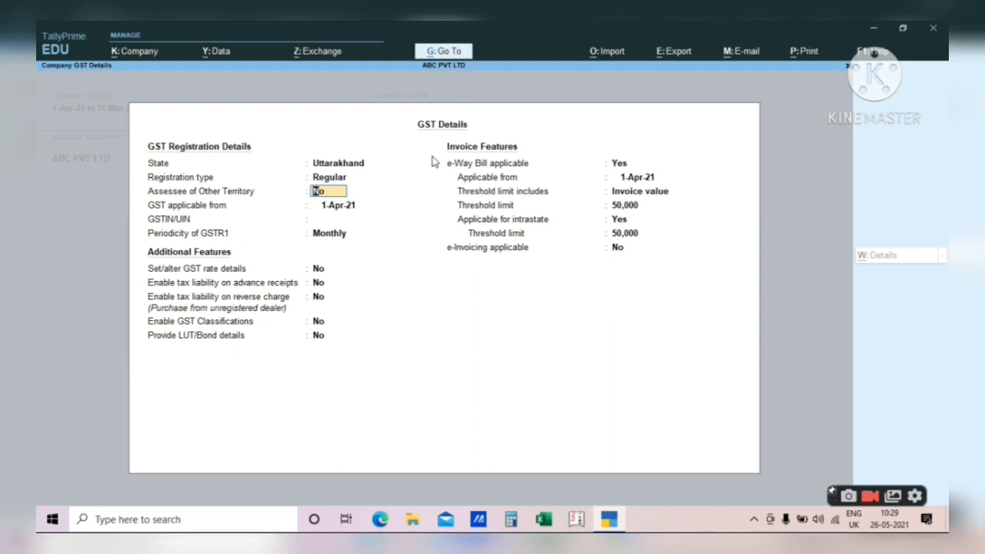
key(Return)
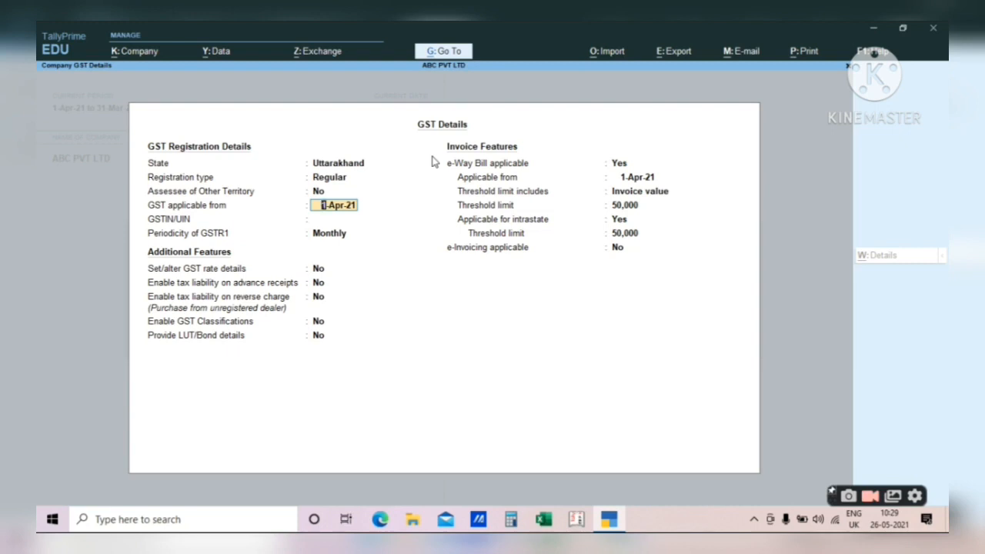
key(Return)
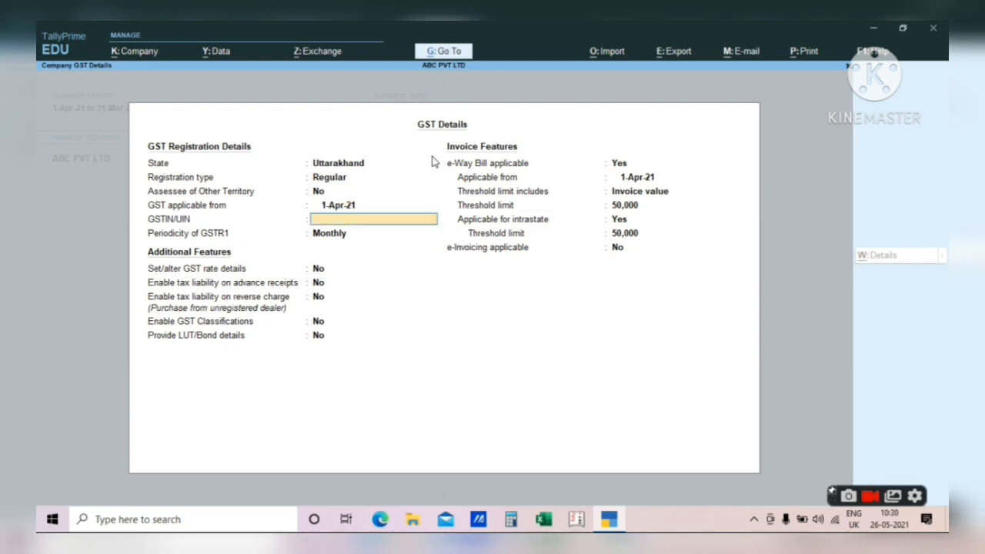
key(Up)
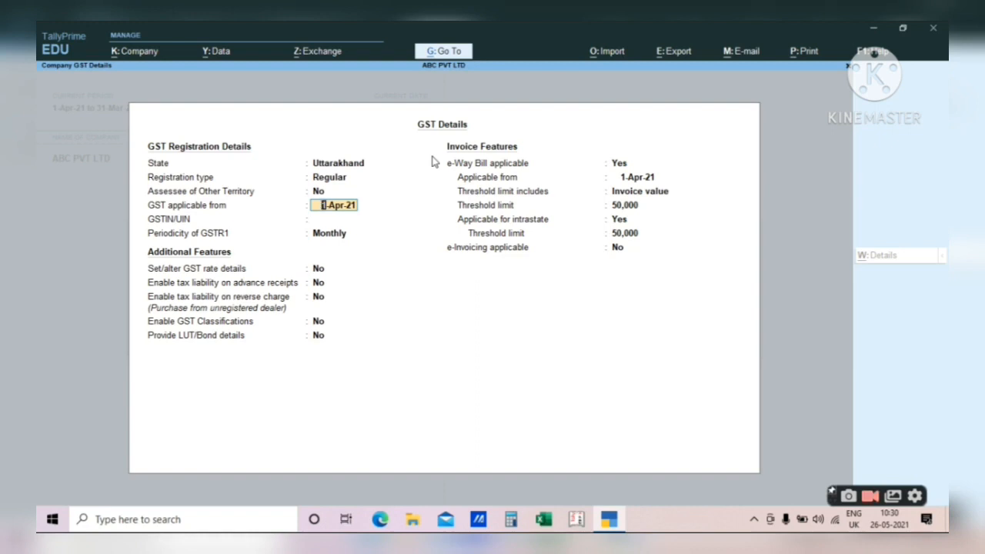
key(Return)
- Paste the company's GSTIN, keep Monthly GSTR1 periodicity, and accept the GST details
key(ctrl+alt+v)
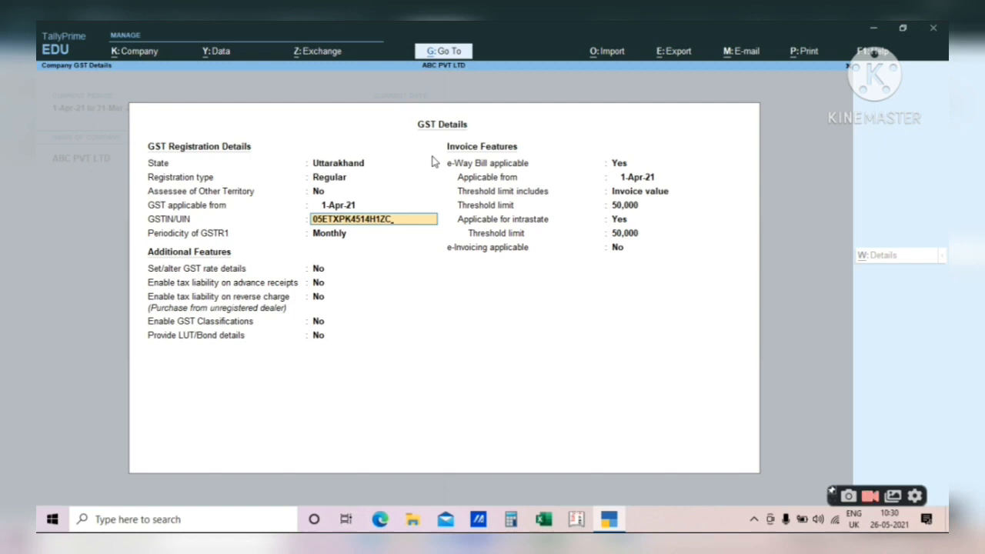
key(Return)
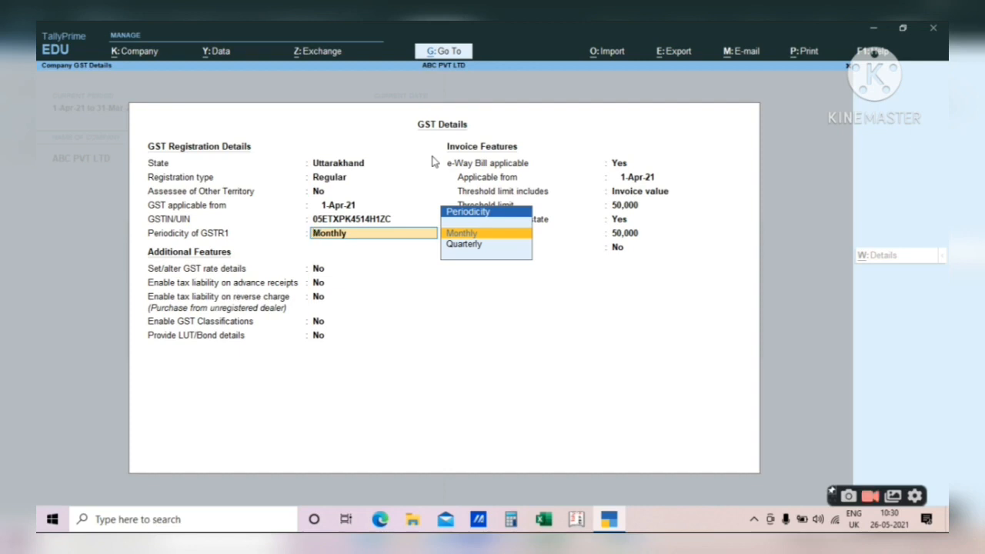
key(Return)
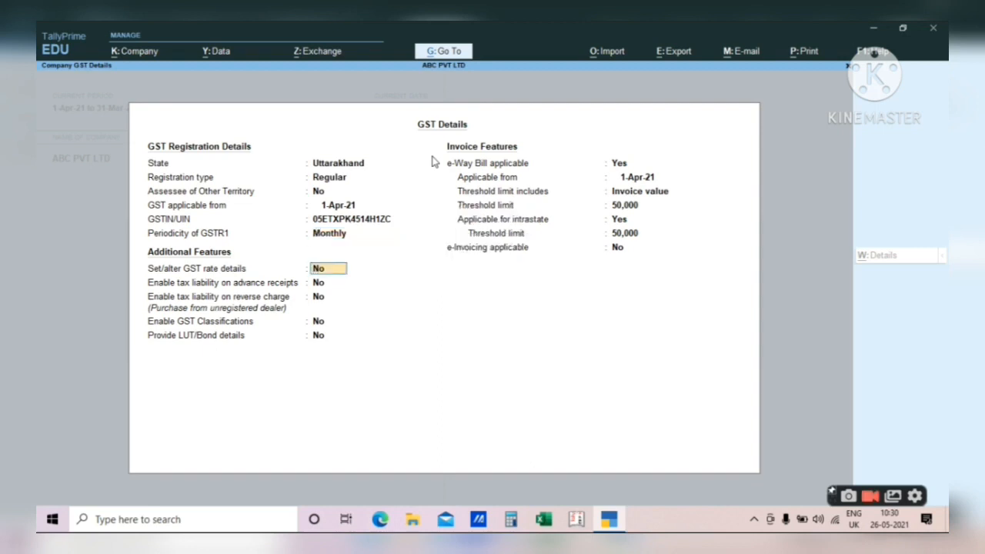
key(Return)
key(Return)
key(Return)
key(Return)
key(Return)
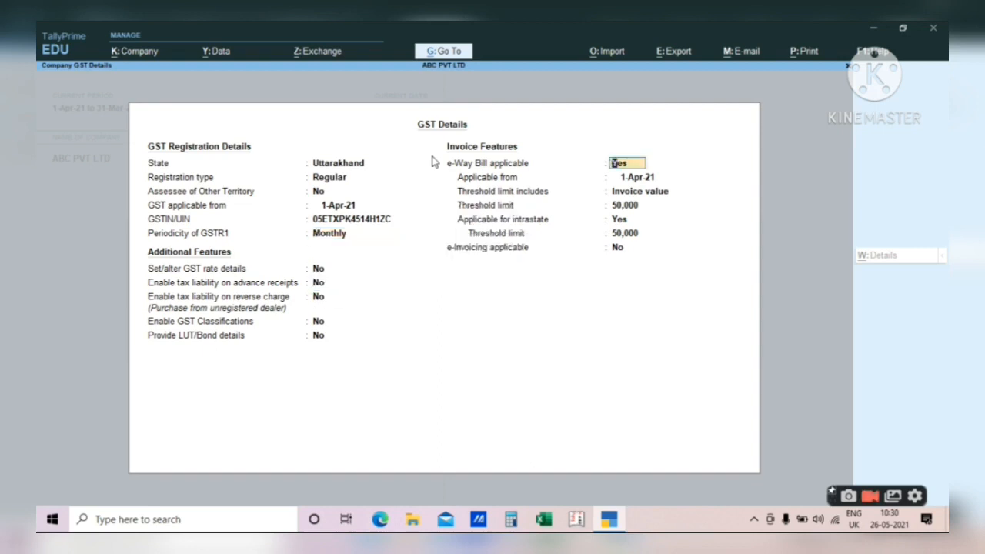
key(Return)
key(Return)
key(Return)
key(Return)
key(Return)
key(Return)
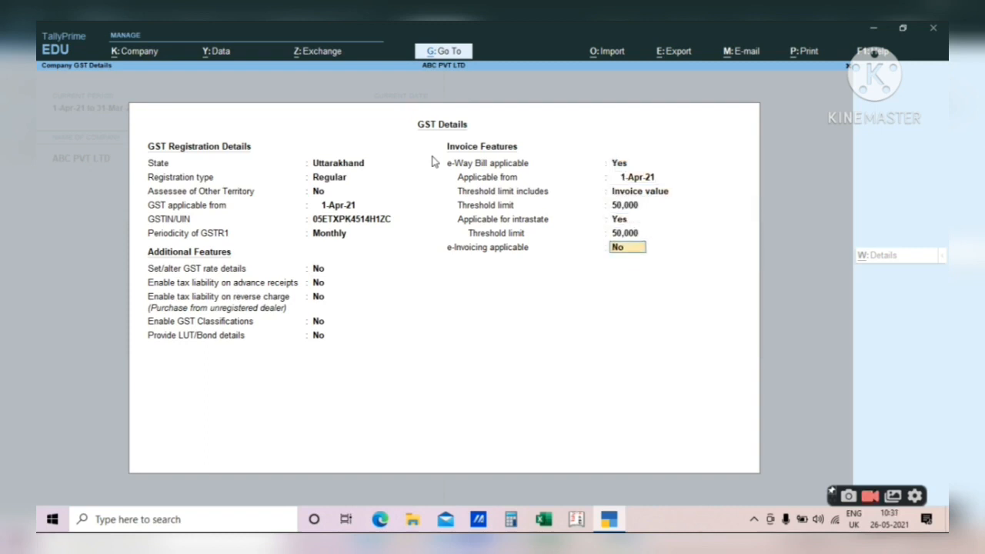
key(Return)
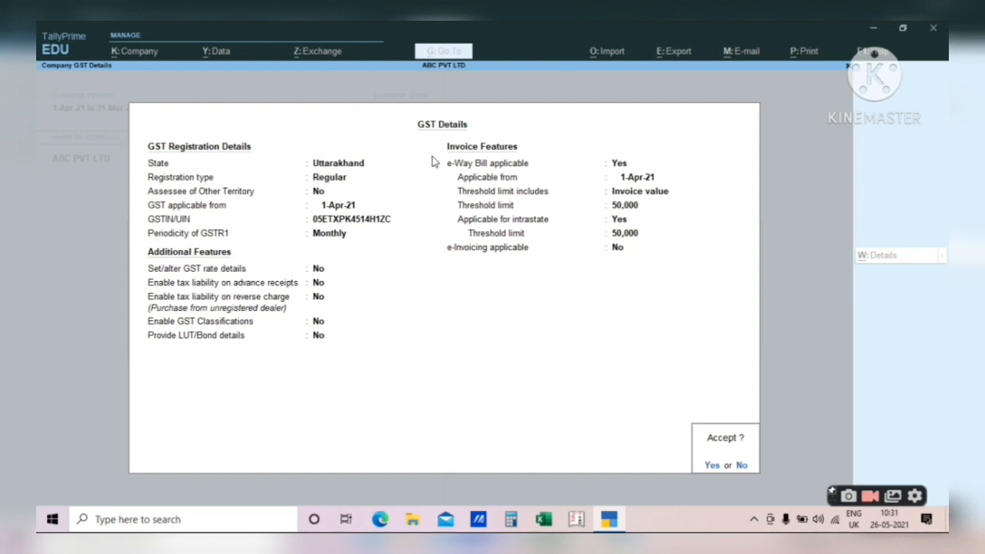
key(Return)
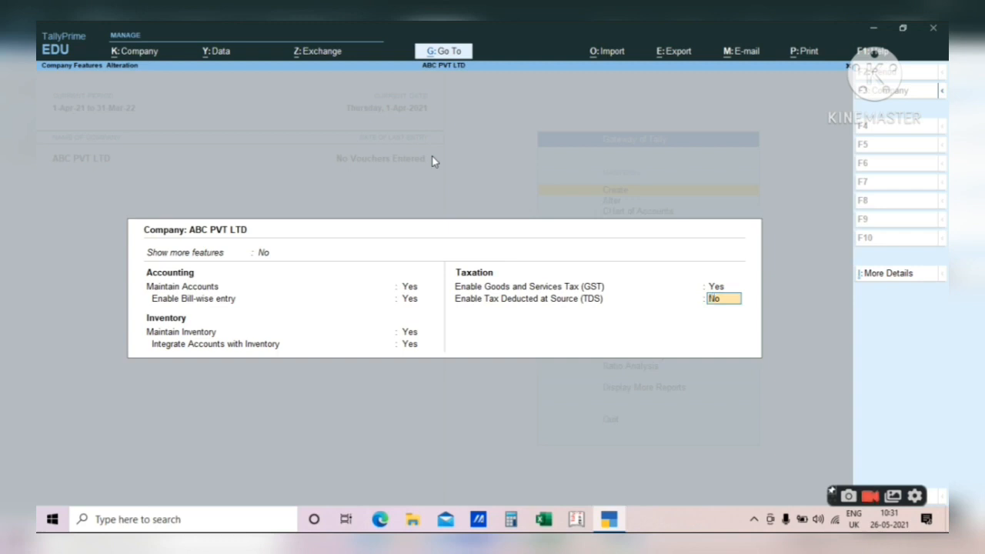
- Accept Company Features with GST enabled and bring up the List of Masters under Create
key(ctrl)
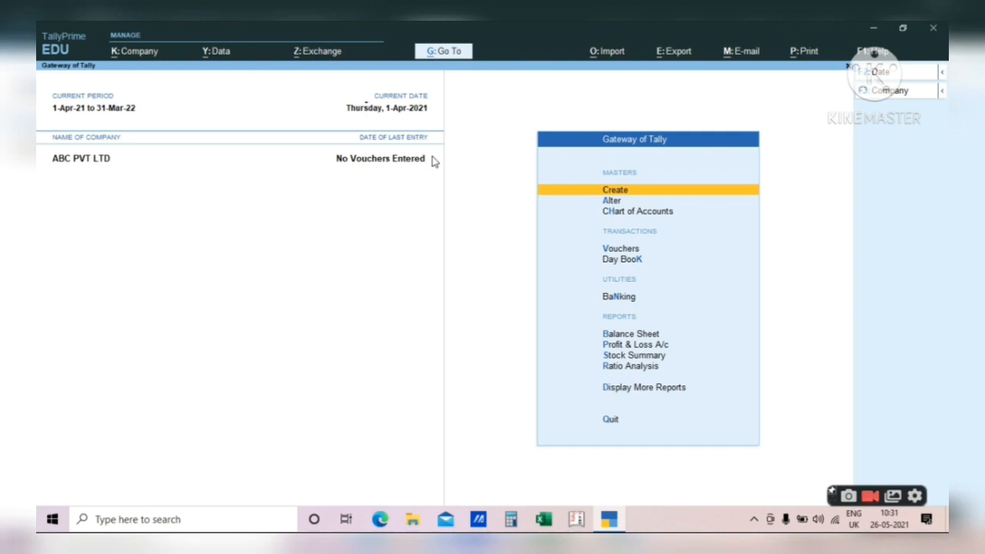
key(Return)
key(Down)
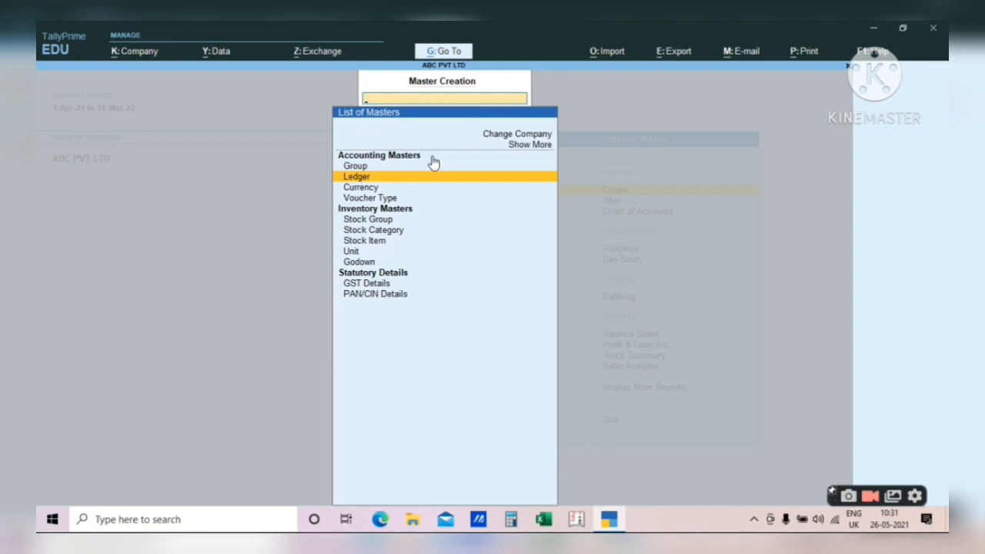
- Start a stock item named CYCLE and create a new stock group from its Under field
key(Down)
key(Down)
key(Down)
key(Down)
key(Down)
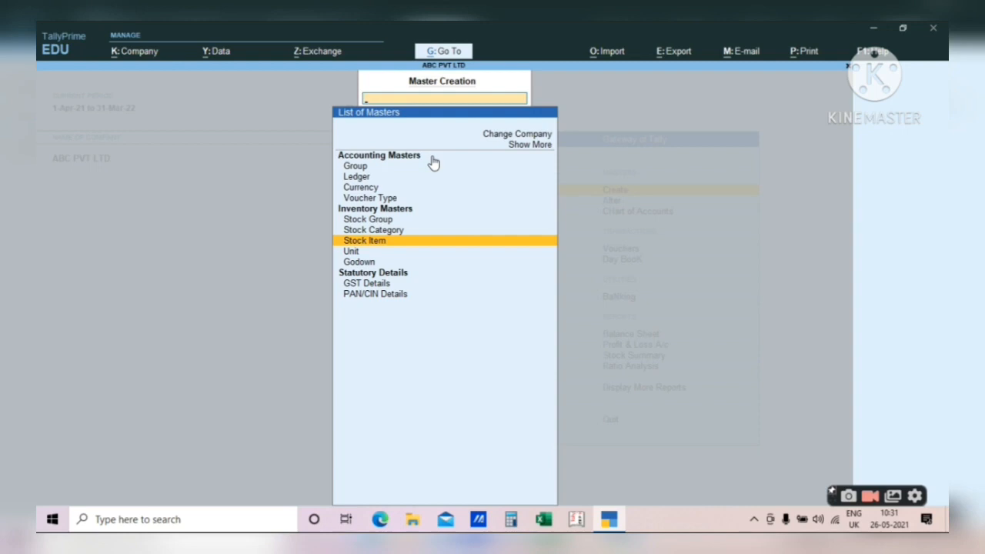
key(Return)
text(CYC)
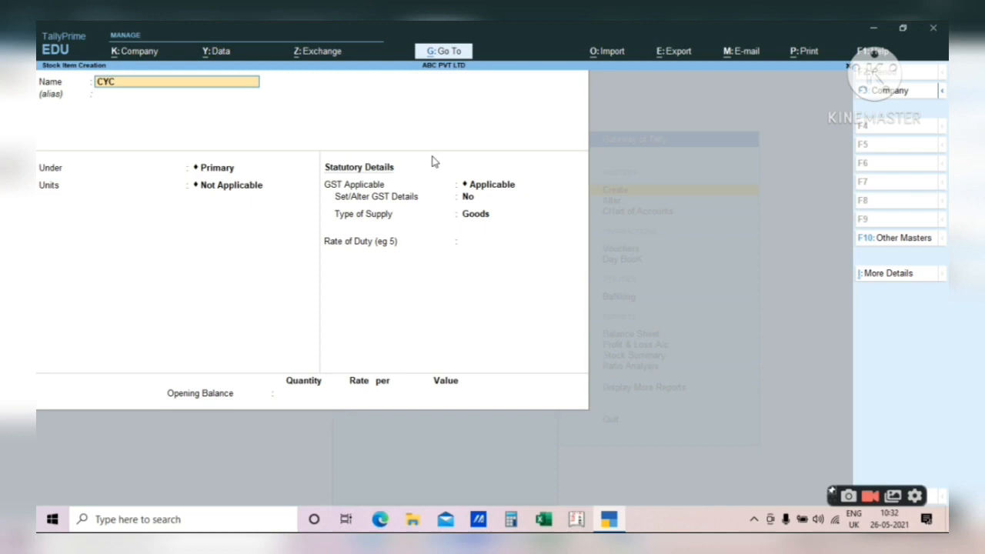
text(LE)
key(Return)
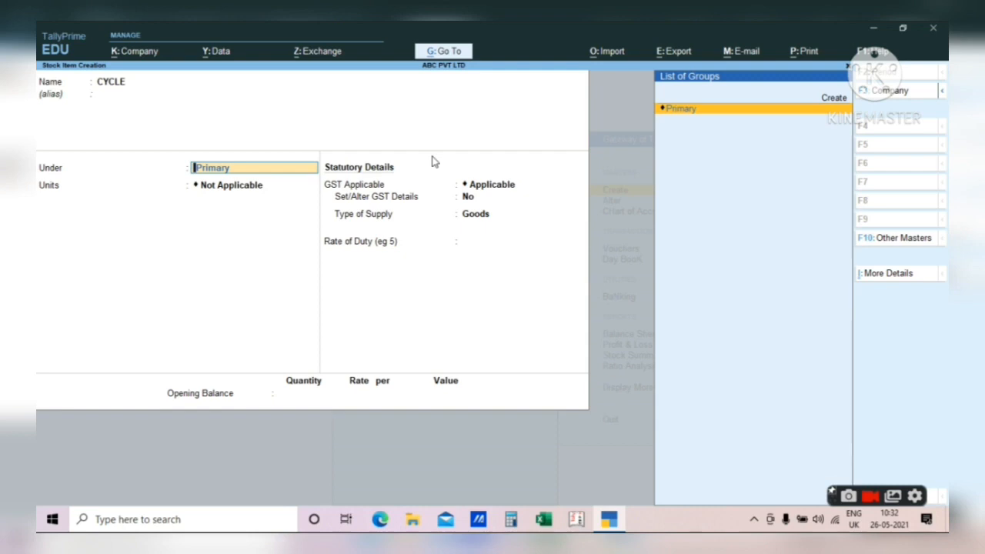
key(alt+c)
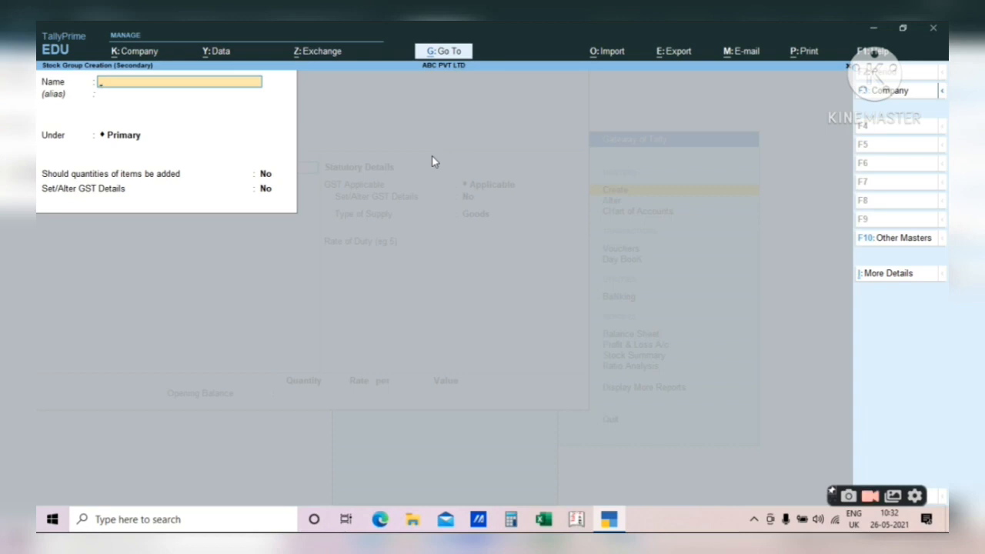
- Create stock group CYCLE under Primary with GST details set to Yes, and accept it
text(CYCLE)
key(Return)
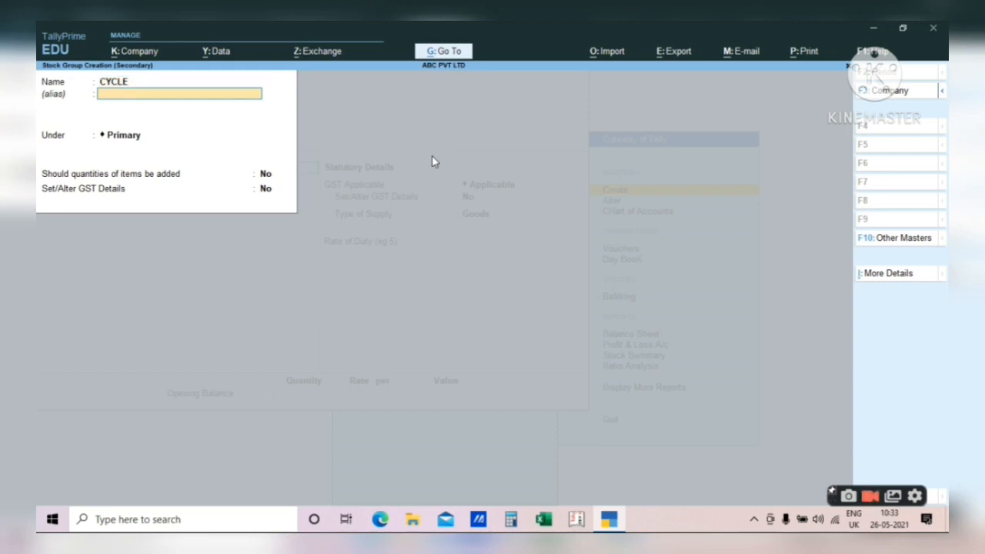
key(Return)
key(Return)
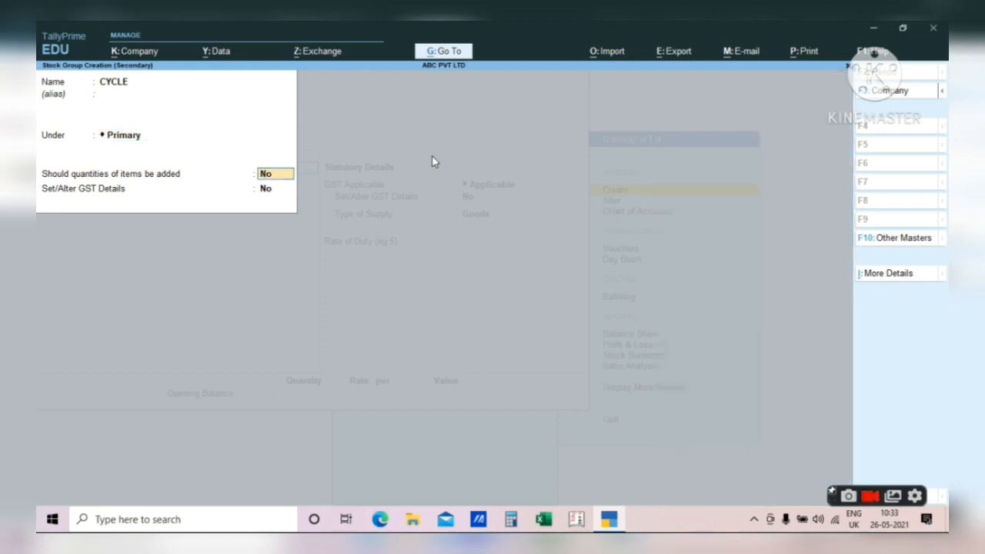
key(Return)
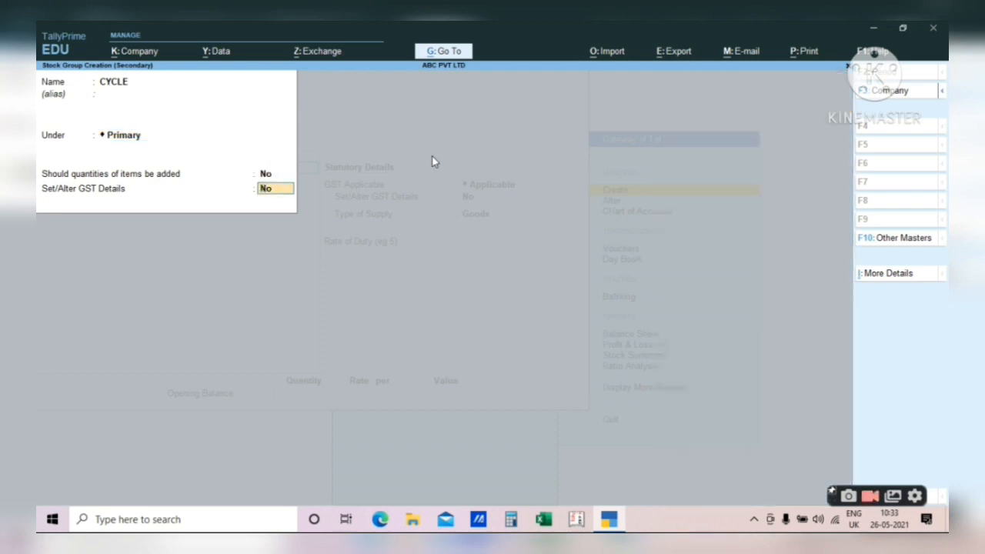
text(Y)
key(Return)
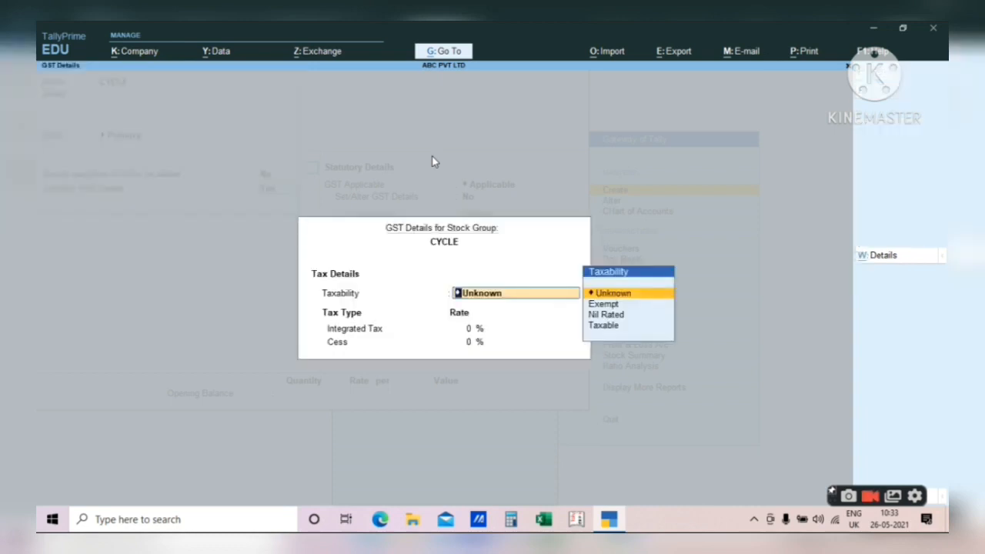
key(Return)
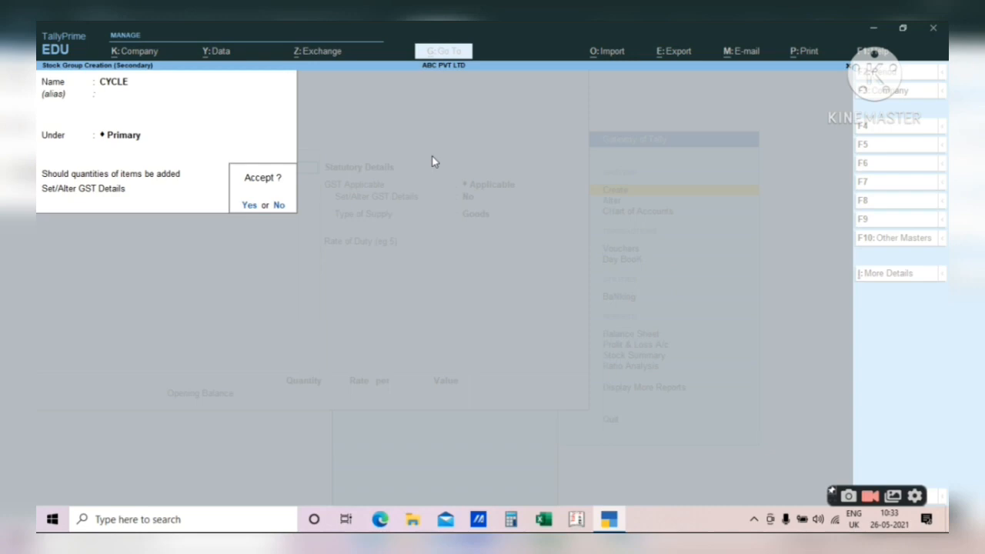
key(Return)
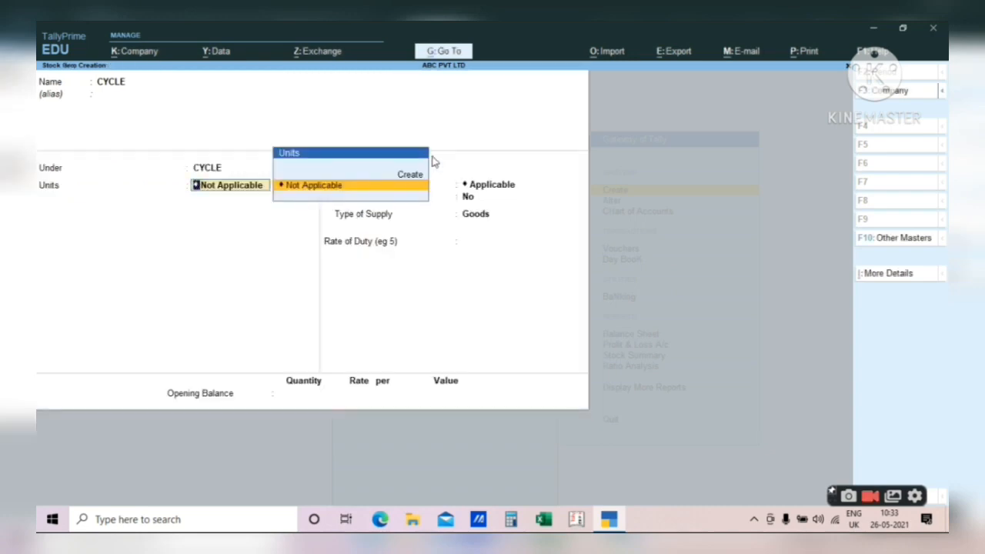
- Leave CYCLE's units Not Applicable, set Set/Alter GST Details to Yes, then return to Units
key(Return)
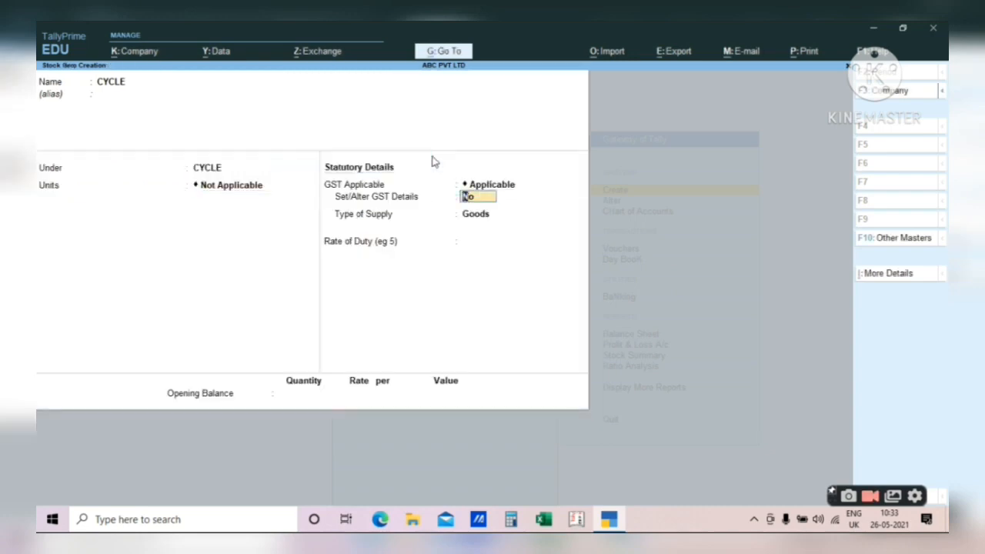
text(Y)
key(Return)
key(Escape)
key(BackSpace)
key(BackSpace)
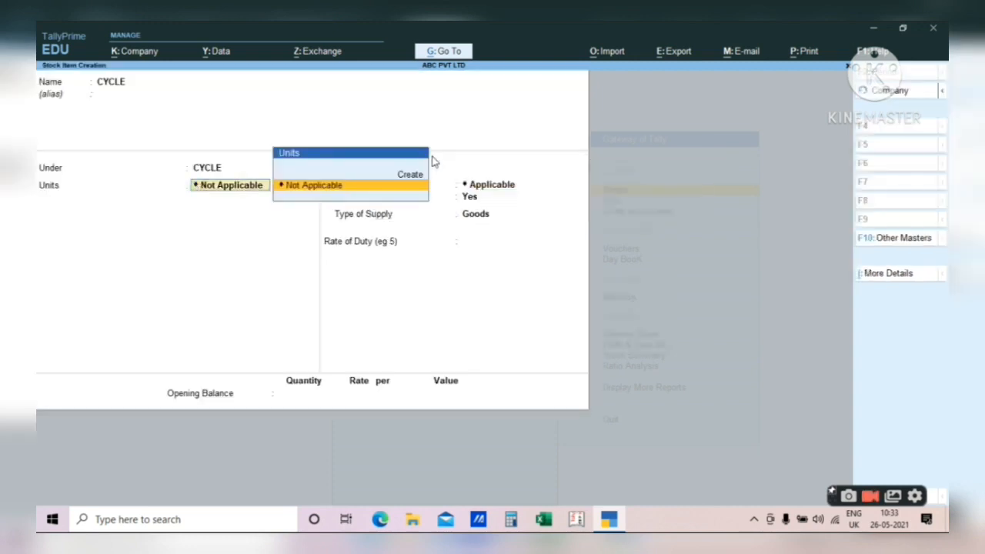
key(Up)
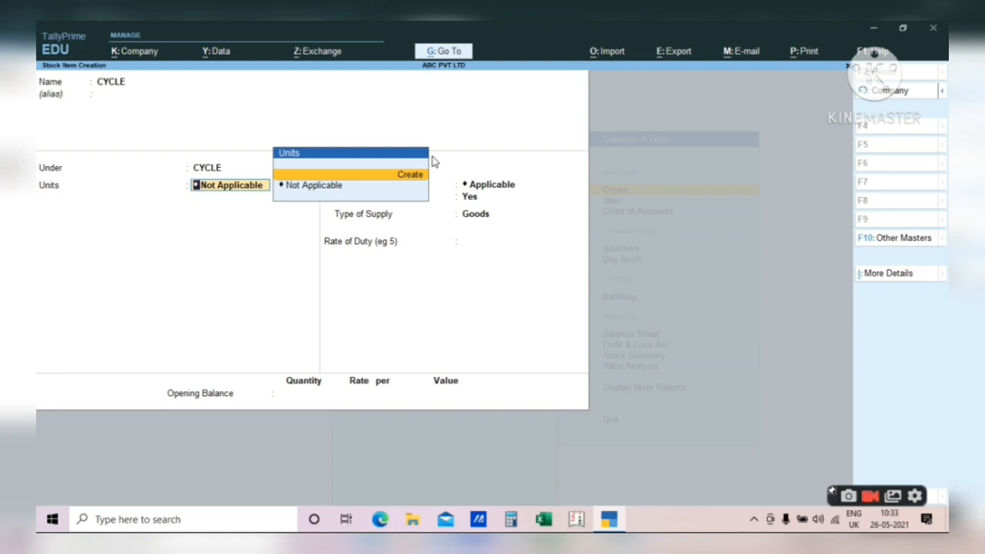
- Create unit PIECES with UQC PCS-PIECES and 0 decimal places, and save it
key(Return)
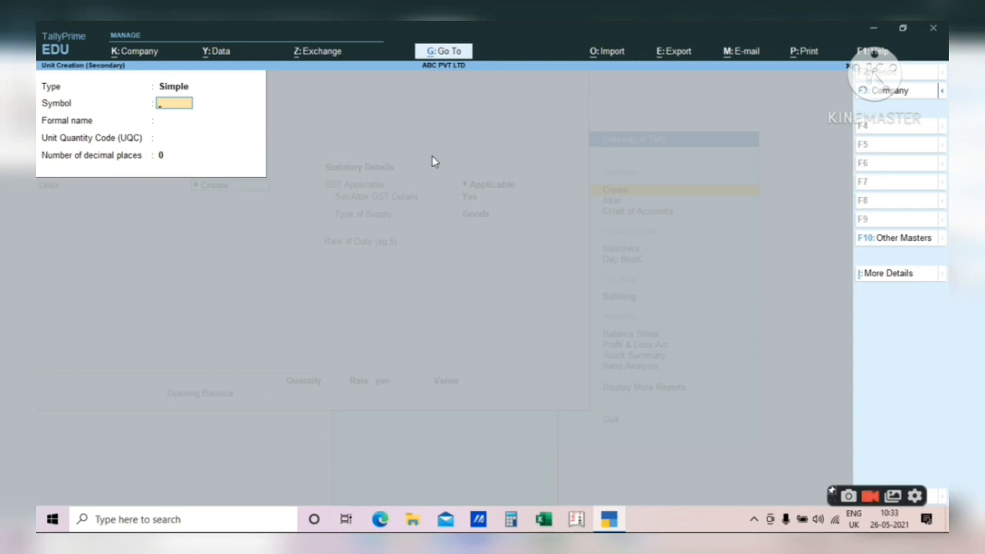
text(PIECES)
key(Return)
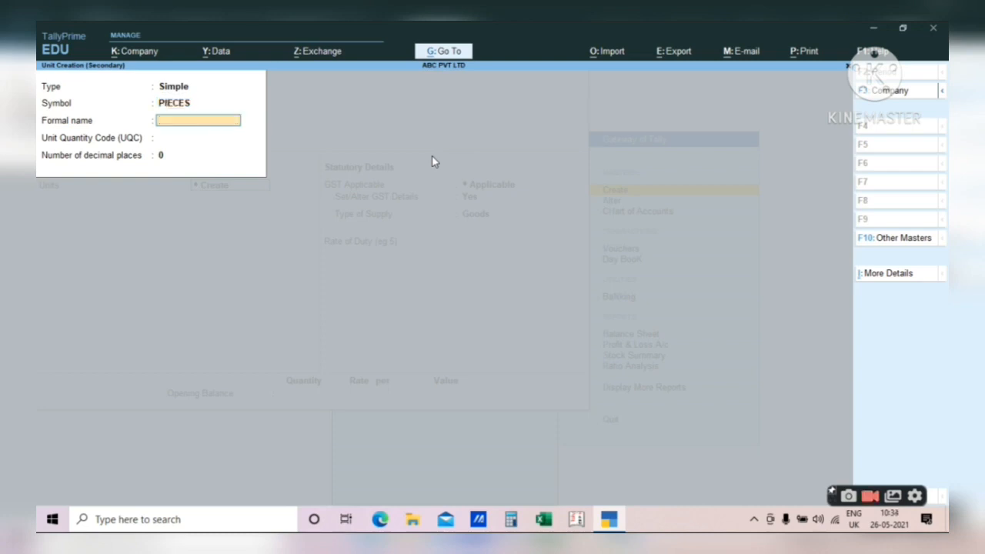
key(Return)
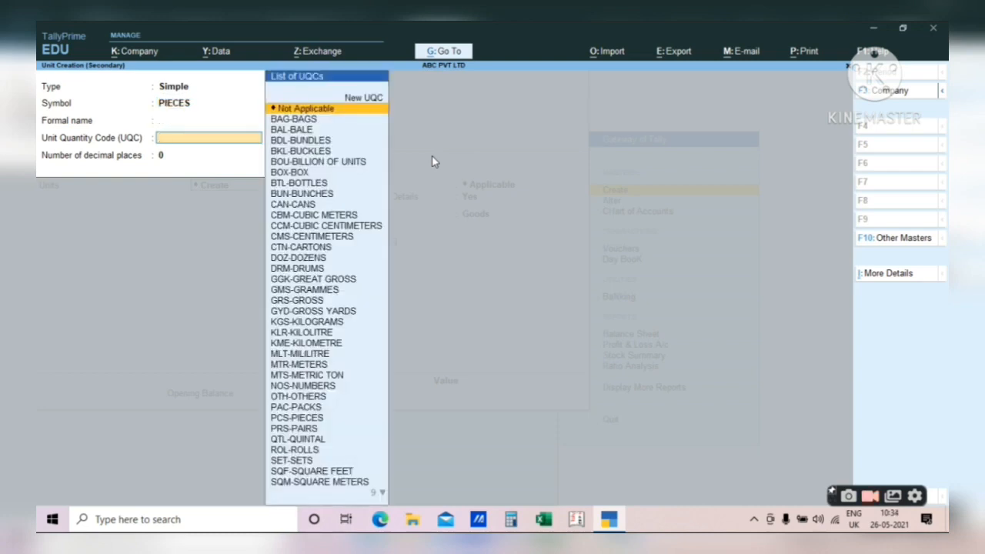
text(PCS)
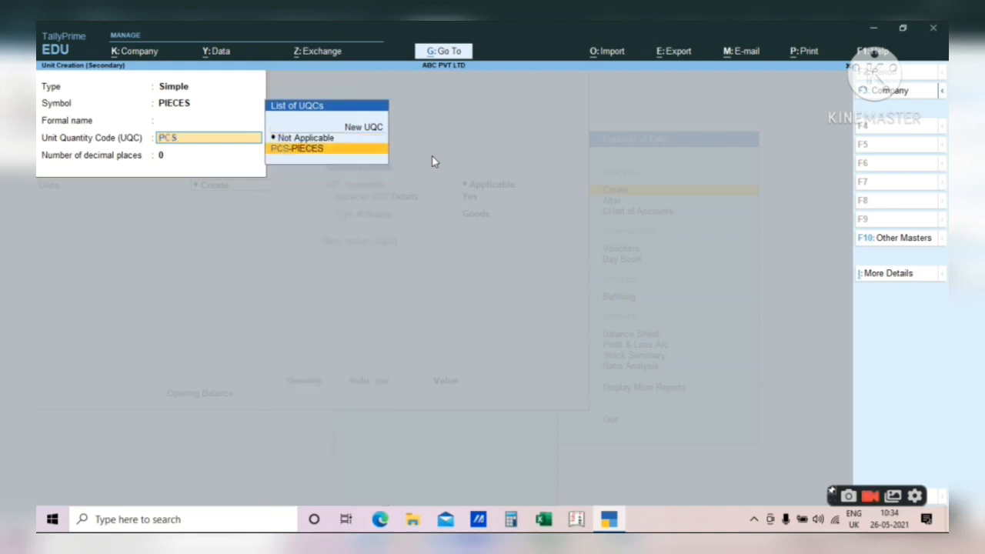
key(Return)
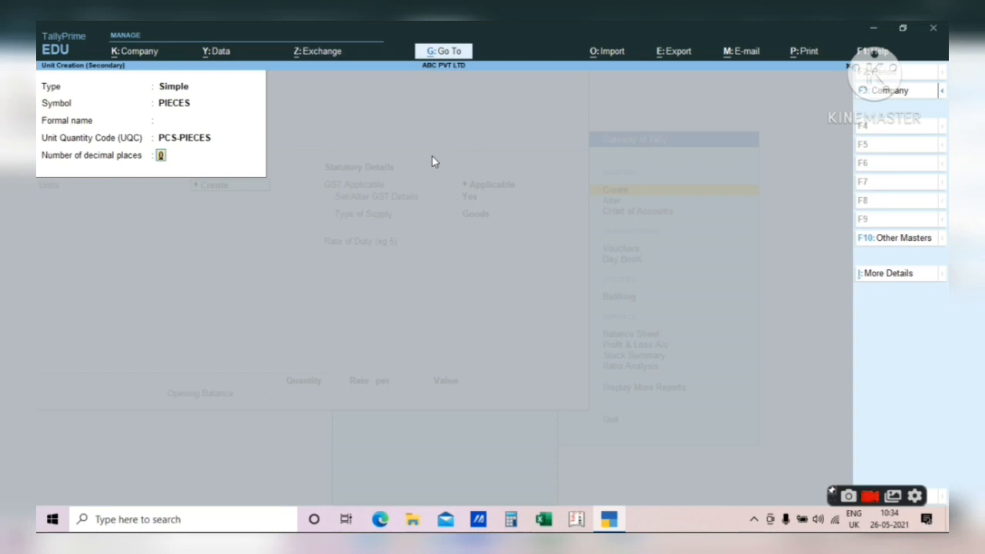
text(3)
key(shift+Tab)
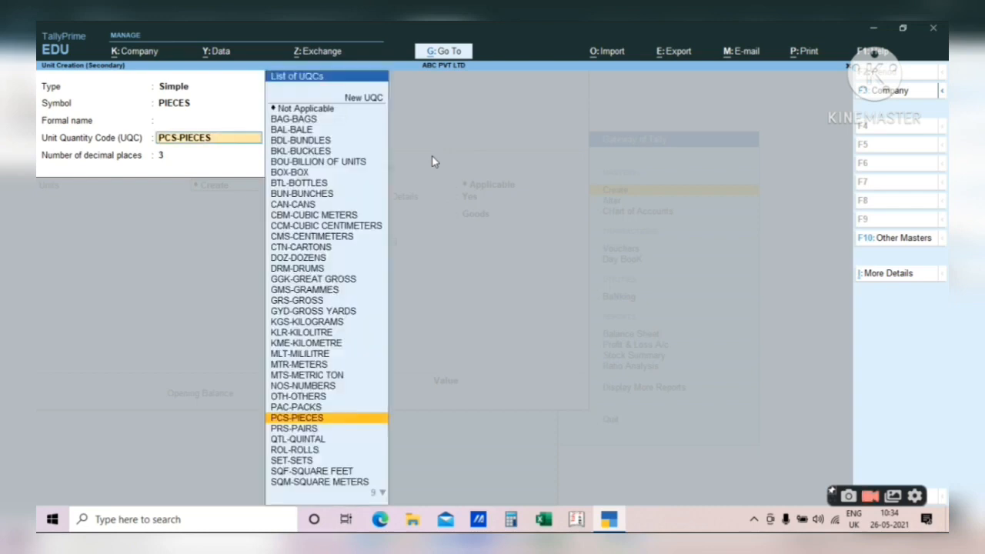
key(Return)
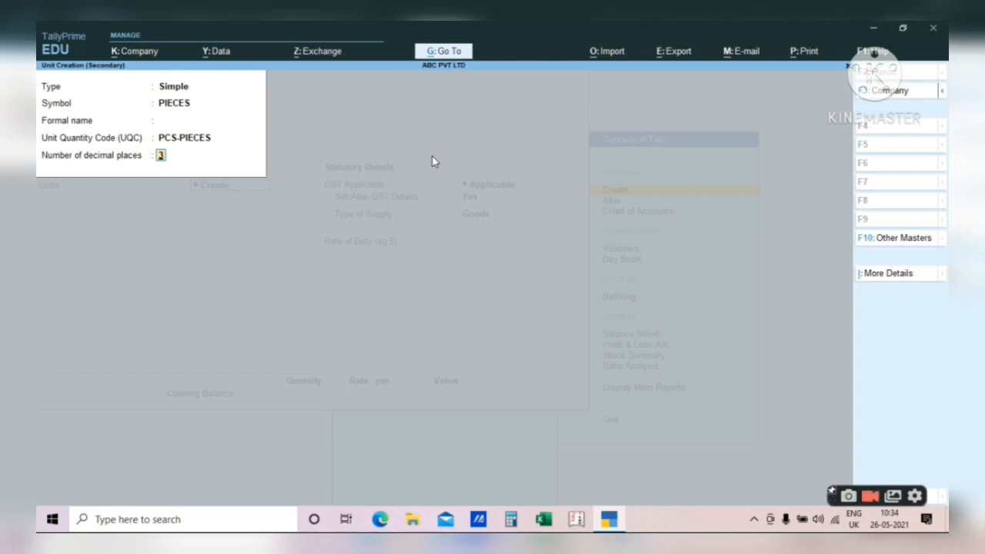
text(0)
key(Return)
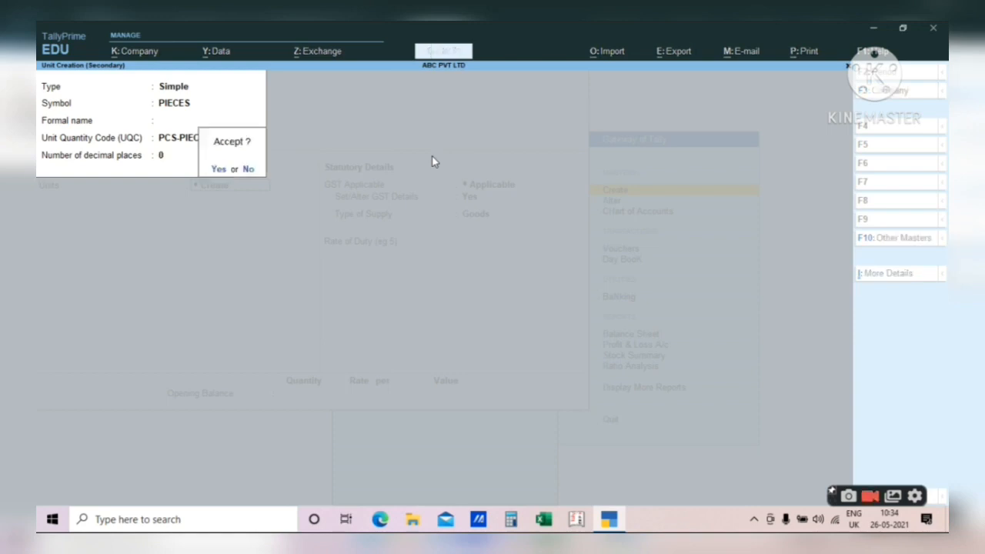
key(Return)
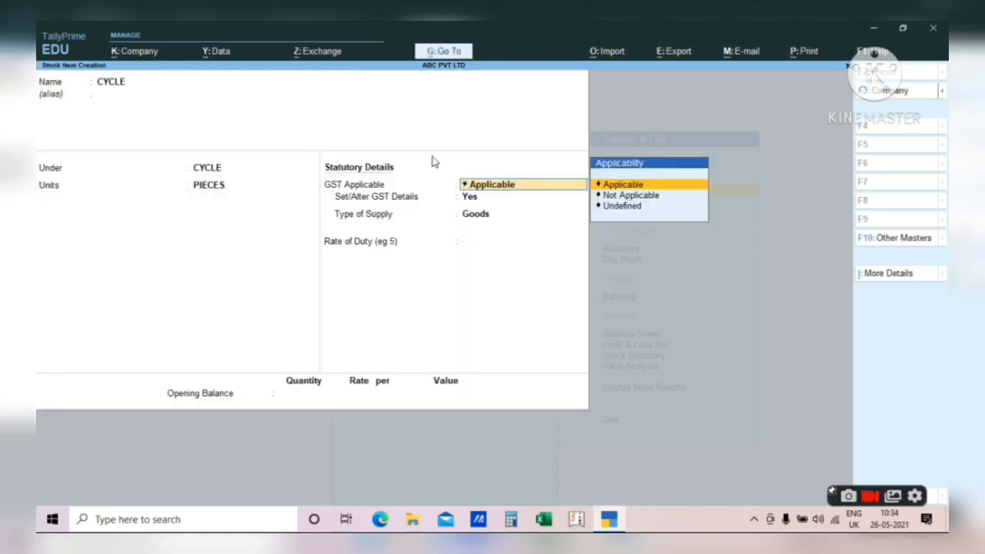
- In CYCLE's GST details, choose calculation type On Value and taxability Taxable
key(Return)
key(Return)
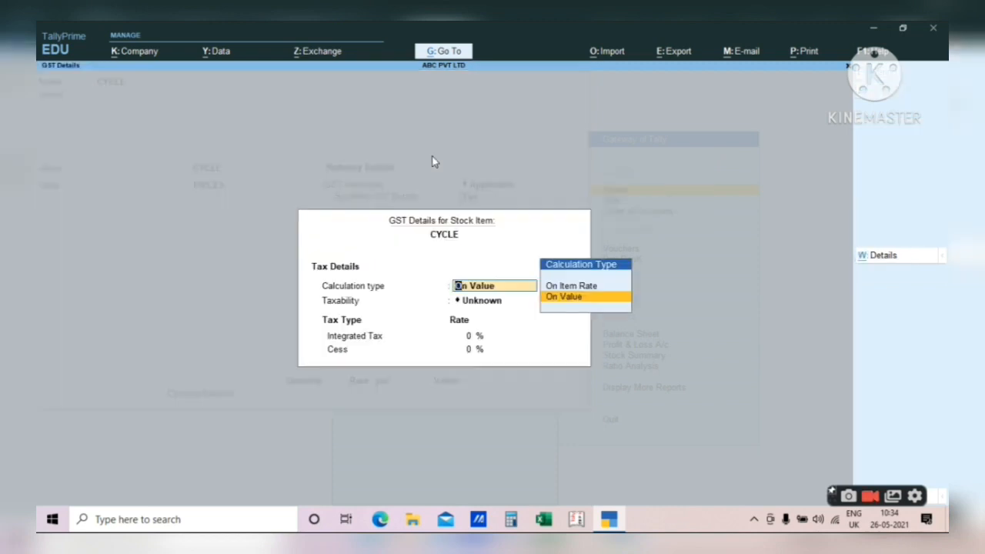
key(Return)
key(Down)
key(Down)
key(Down)
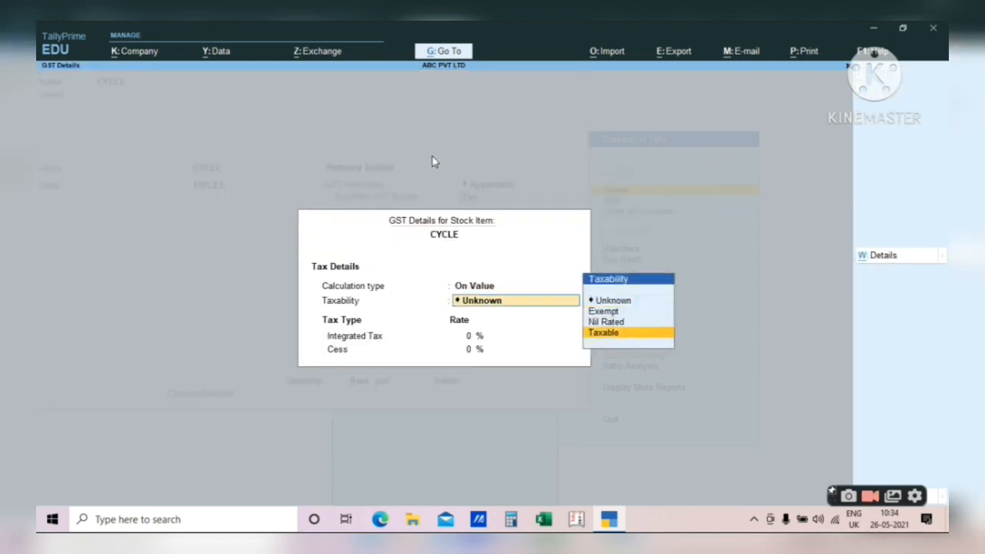
key(Return)
key(BackSpace)
key(BackSpace)
key(BackSpace)
key(BackSpace)
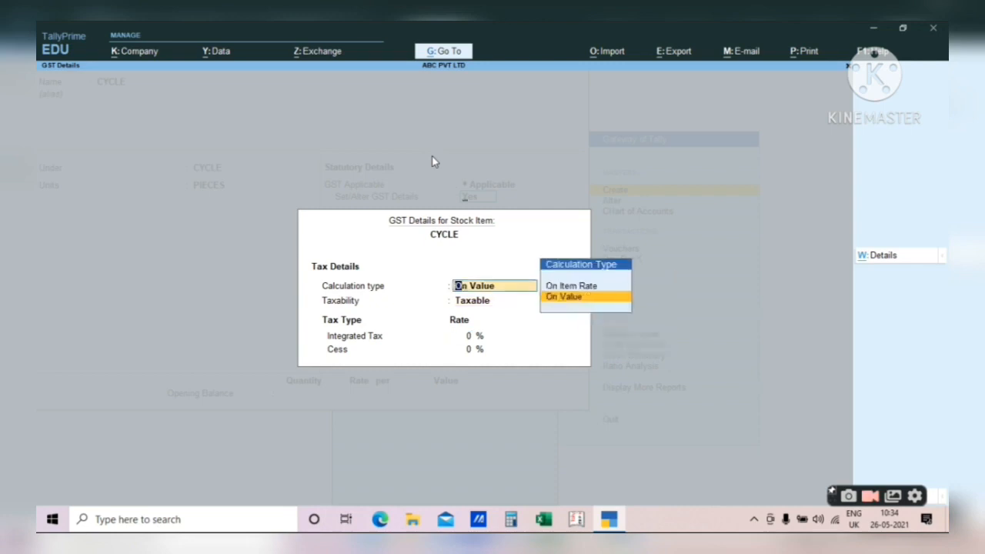
key(Return)
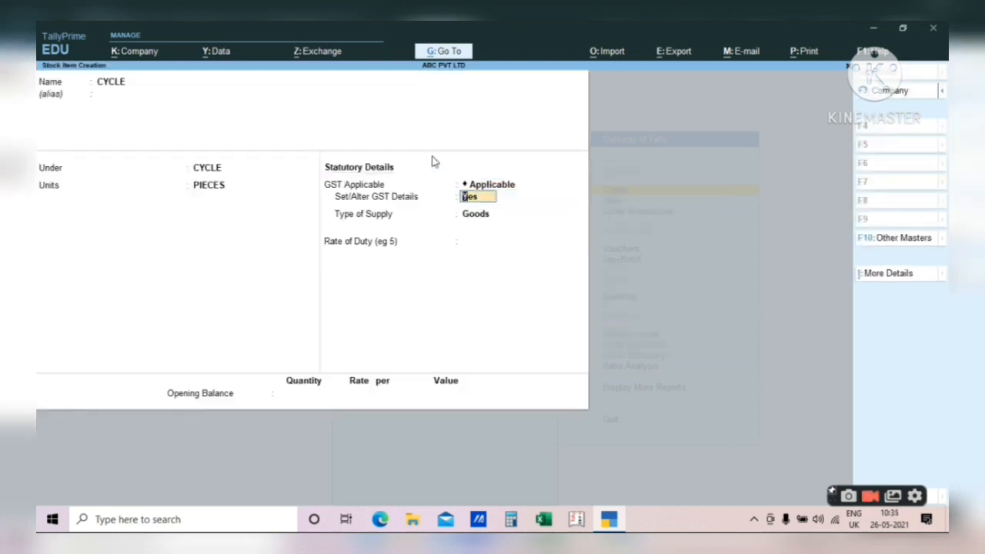
key(Return)
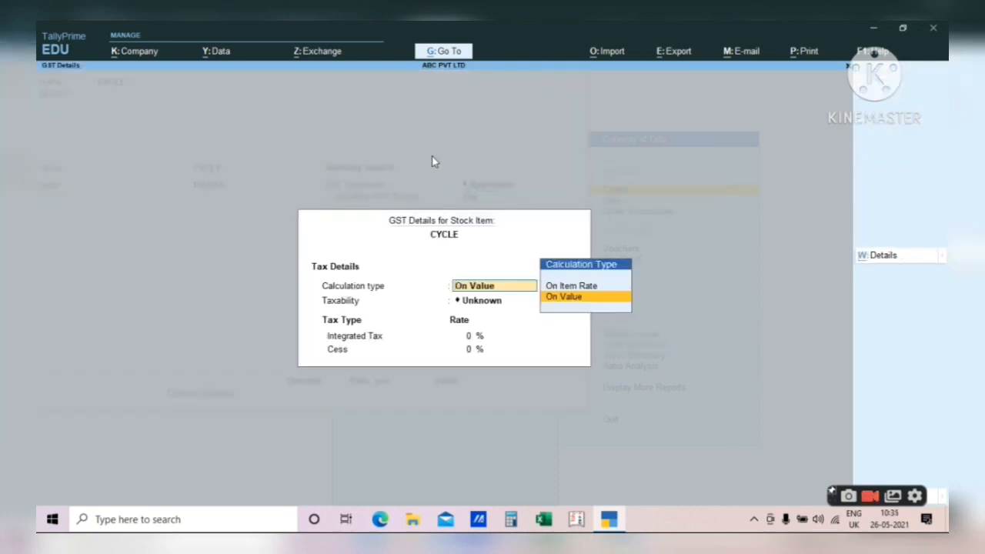
key(Return)
key(Down)
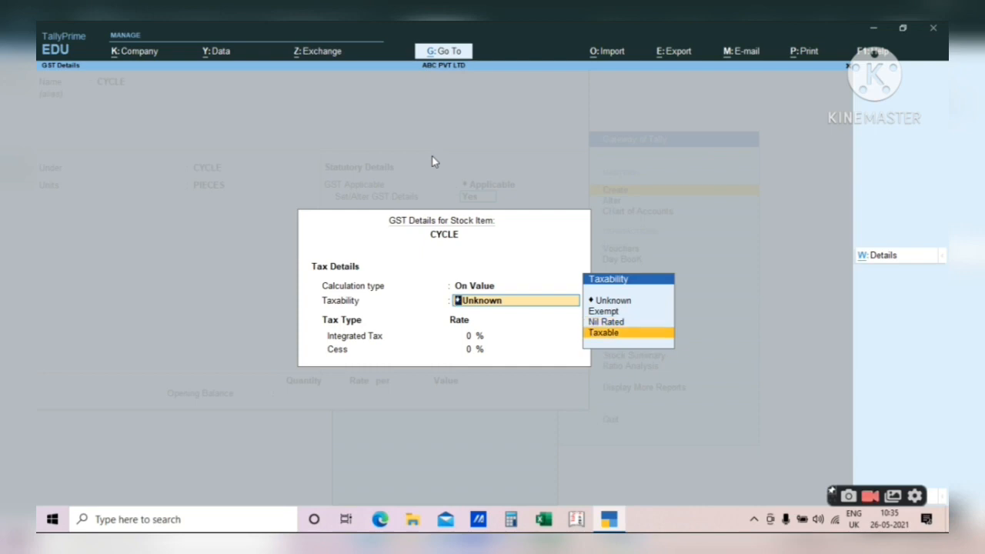
key(Return)
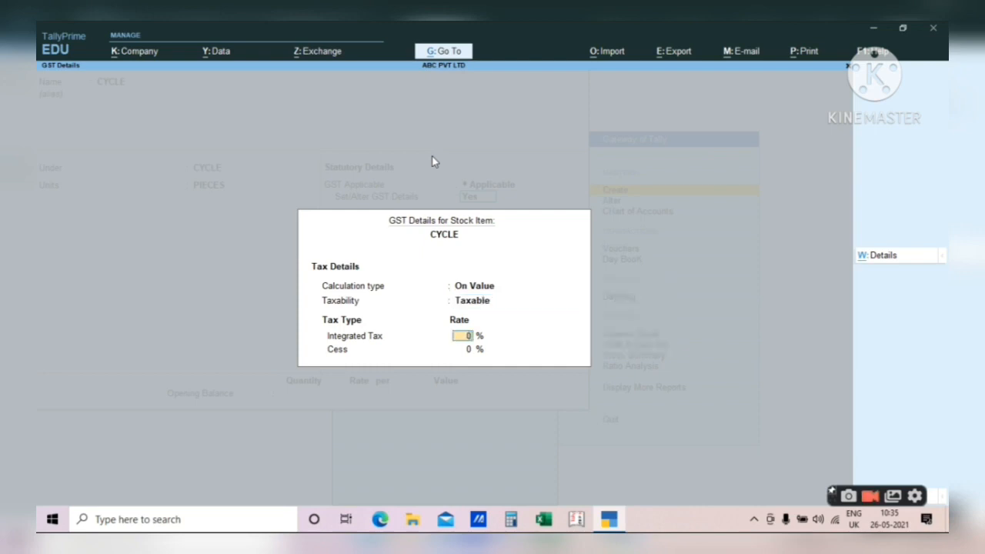
- Enable HSN/SAC details and type of goods, then enter description CYCLE and HSN code 1234
key(F12)
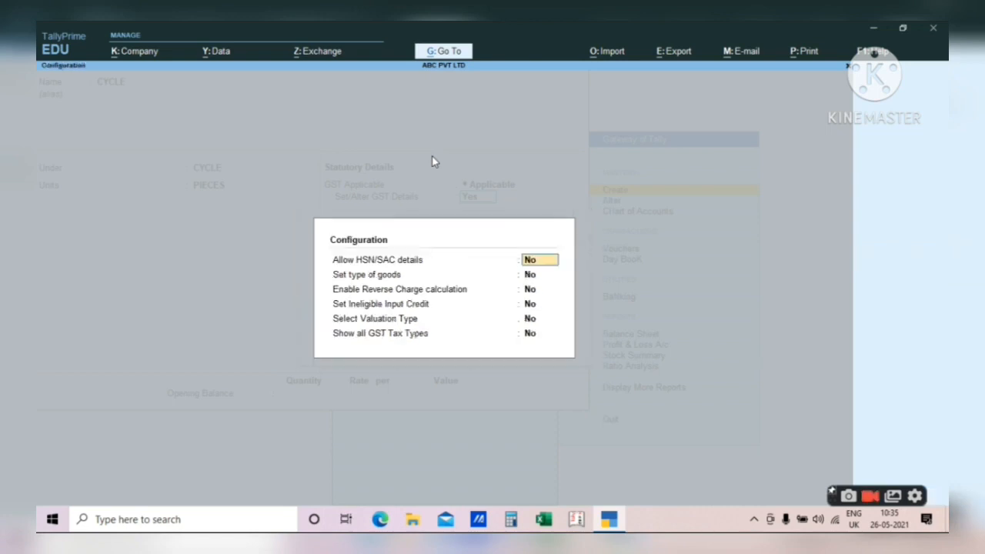
key(y)
key(y)
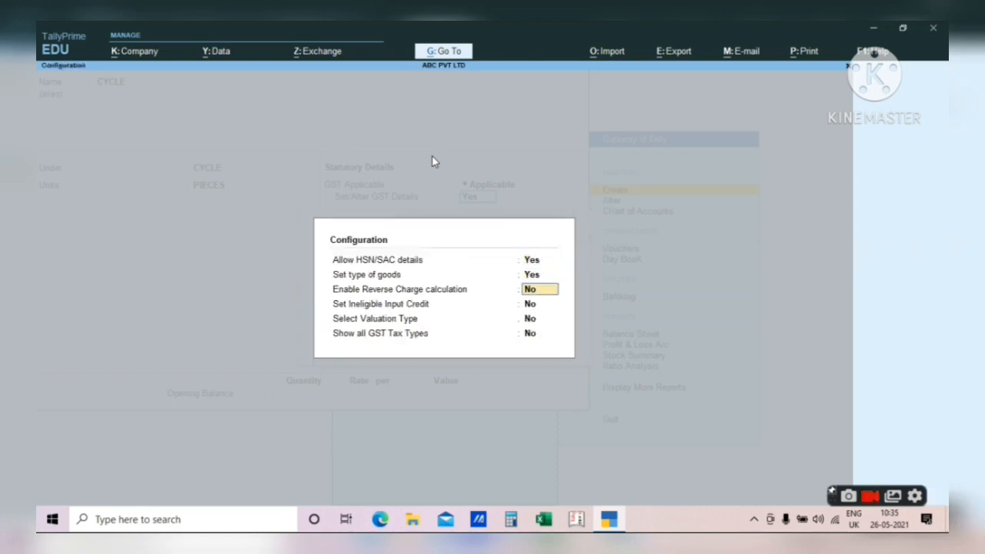
key(y)
key(y)
key(y)
key(y)
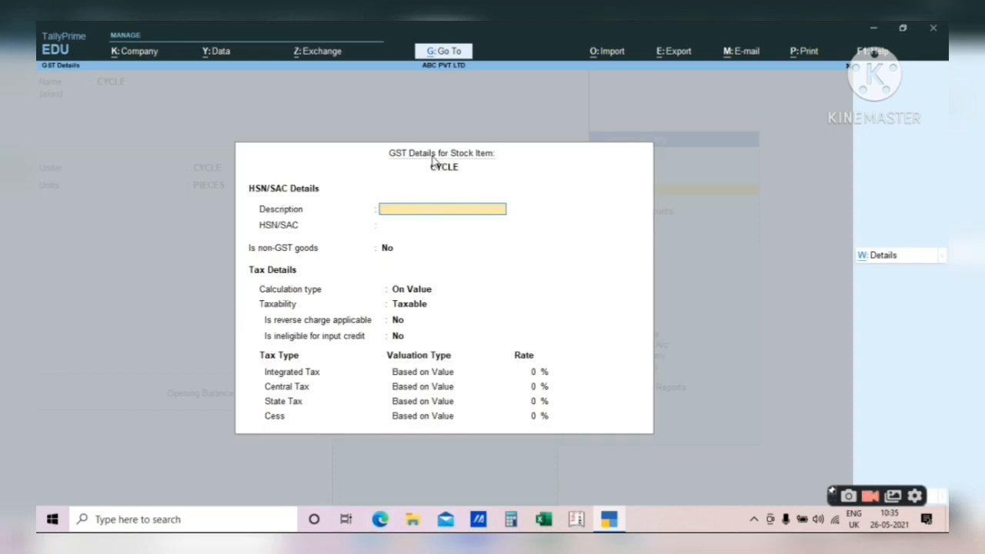
text(CYCLE)
key(Return)
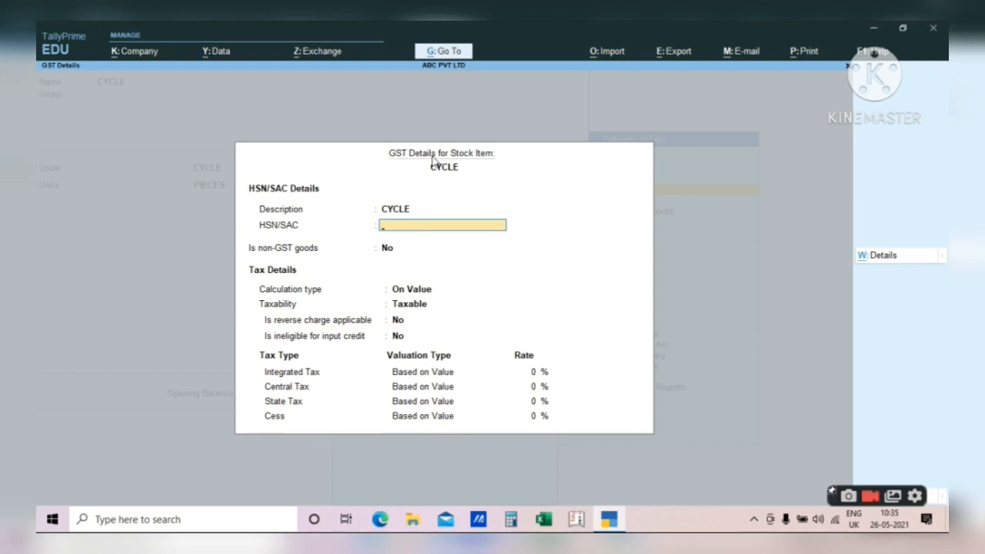
text(23456)
key(BackSpace)
key(BackSpace)
key(Return)
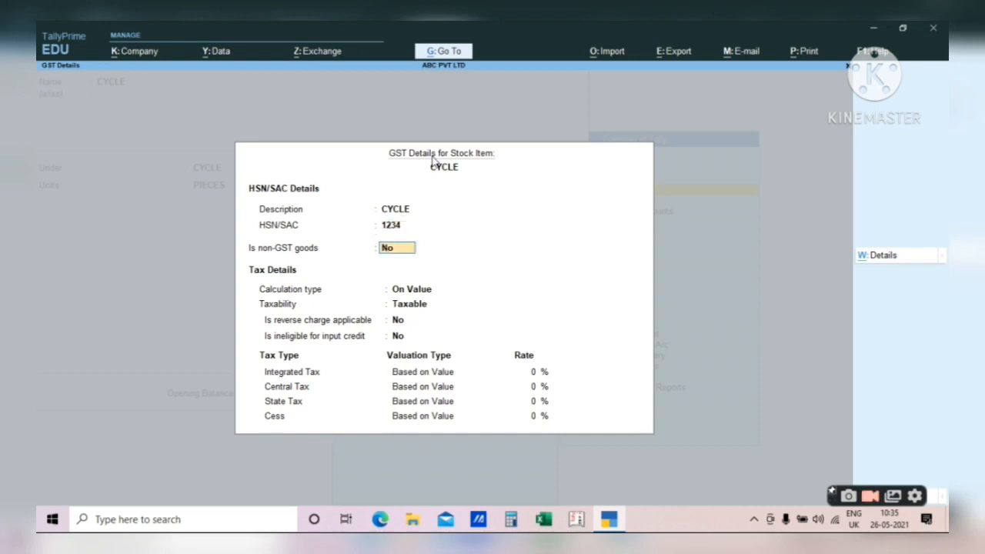
- Set 12% integrated tax (6% central, 6% state) and accept Goods as the type of supply
key(Return)
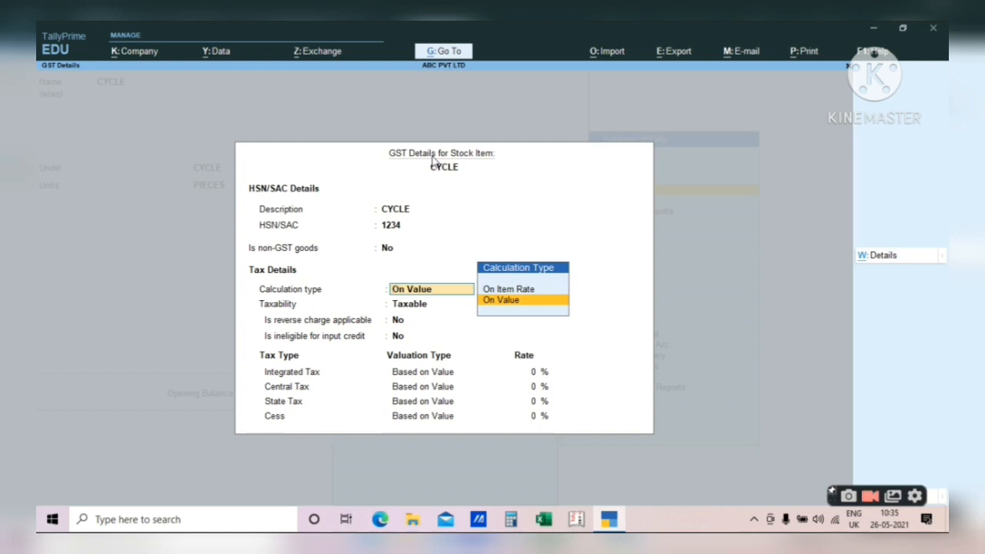
key(Return)
key(Return)
key(Return)
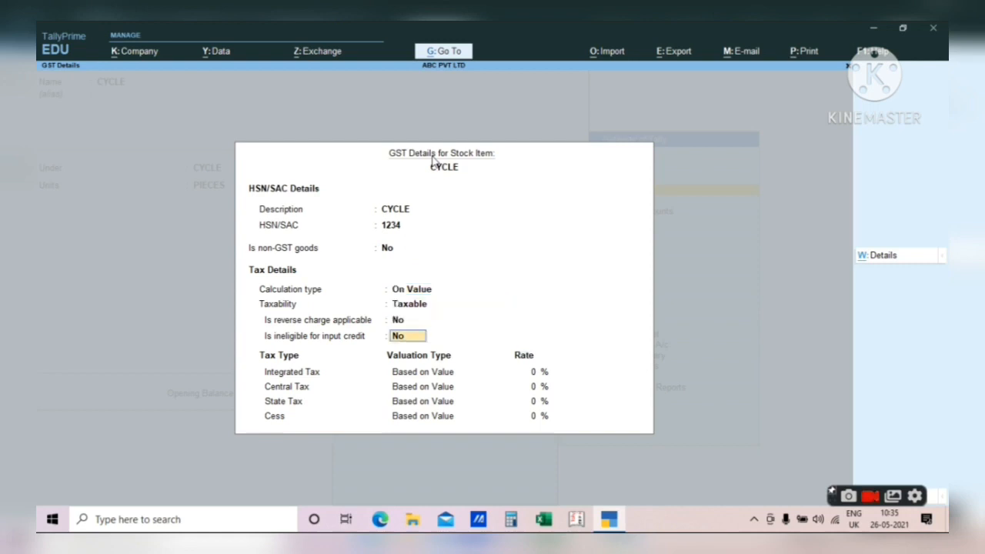
key(Return)
text(12)
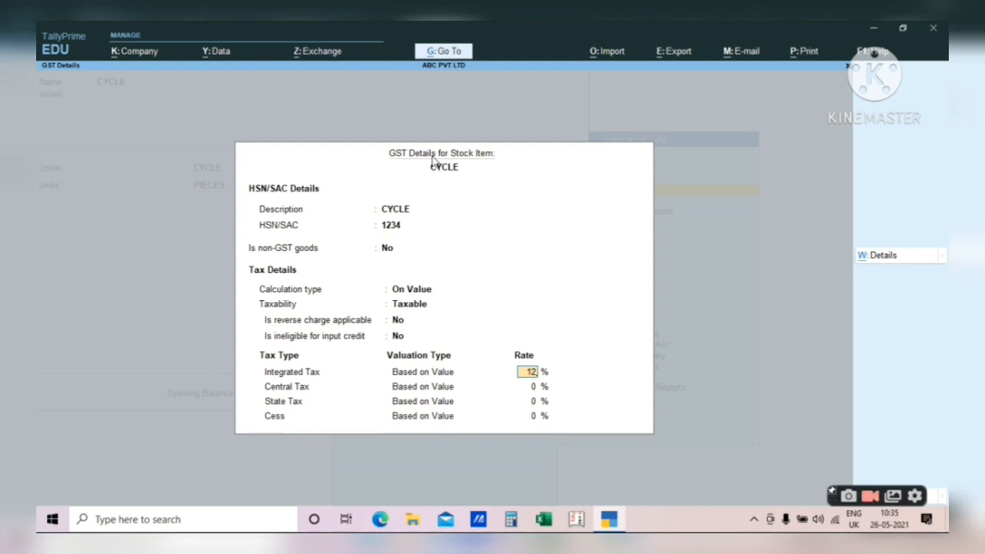
key(Return)
key(Return)
key(Return)
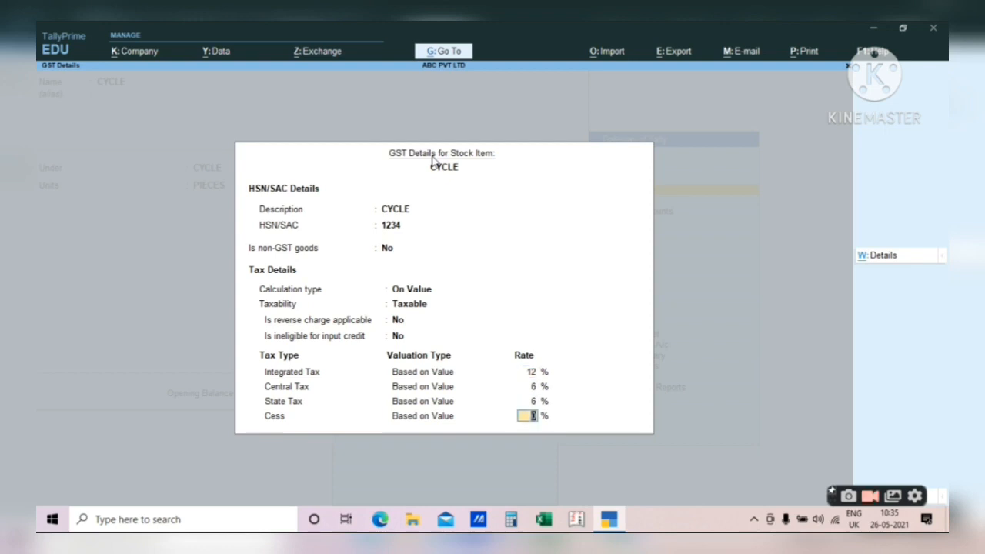
key(Return)
key(Return)
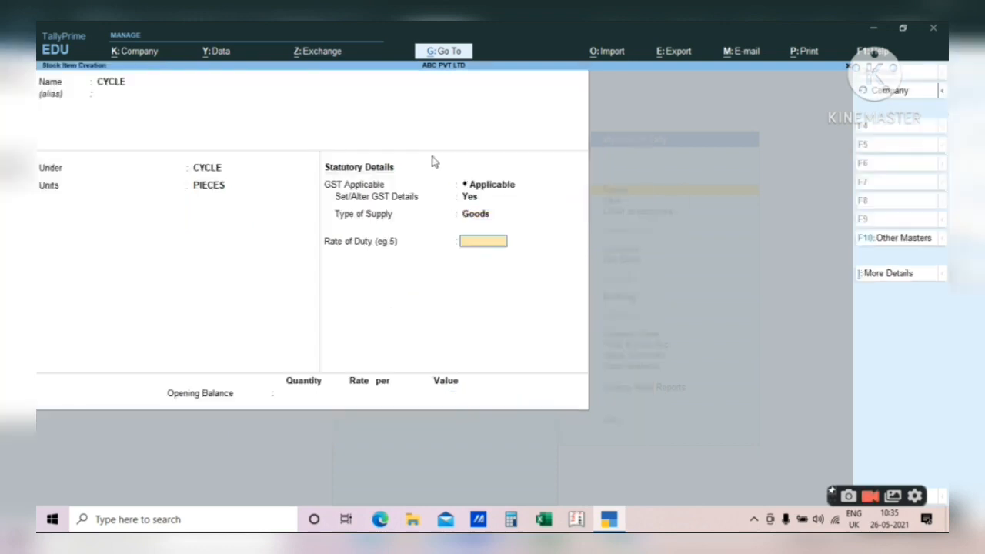
- Accept CYCLE's GST rates (12% integrated, 6% central and state), then save it with 0 opening balance
key(BackSpace)
key(BackSpace)
key(Return)
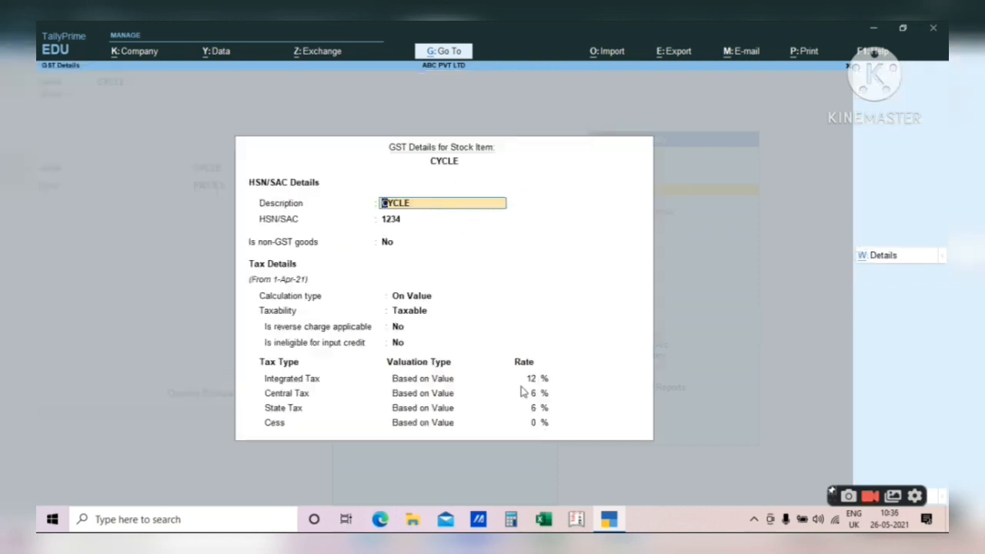
key(Return)
key(Return)
key(Return)
key(Return)
key(Return)
key(Return)
key(Return)
key(Return)
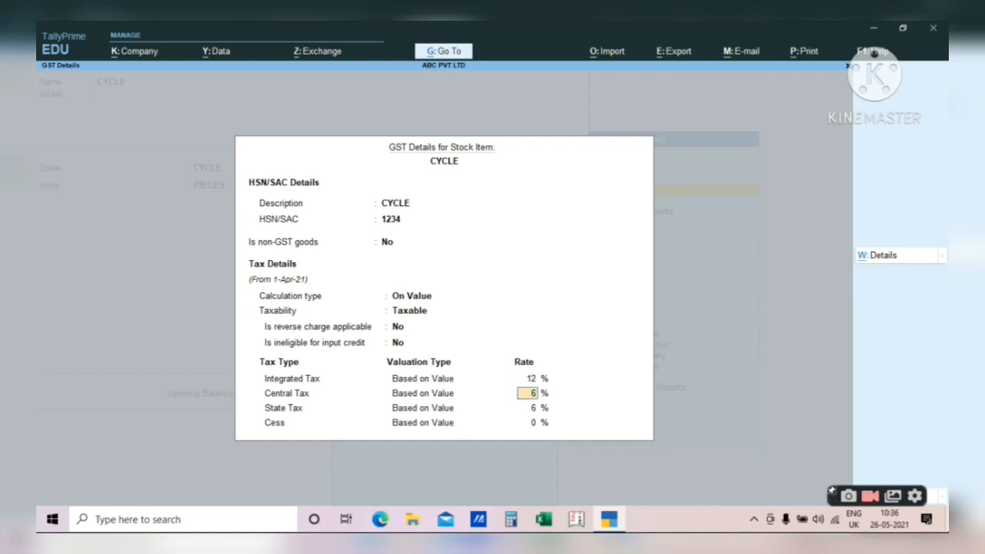
key(Return)
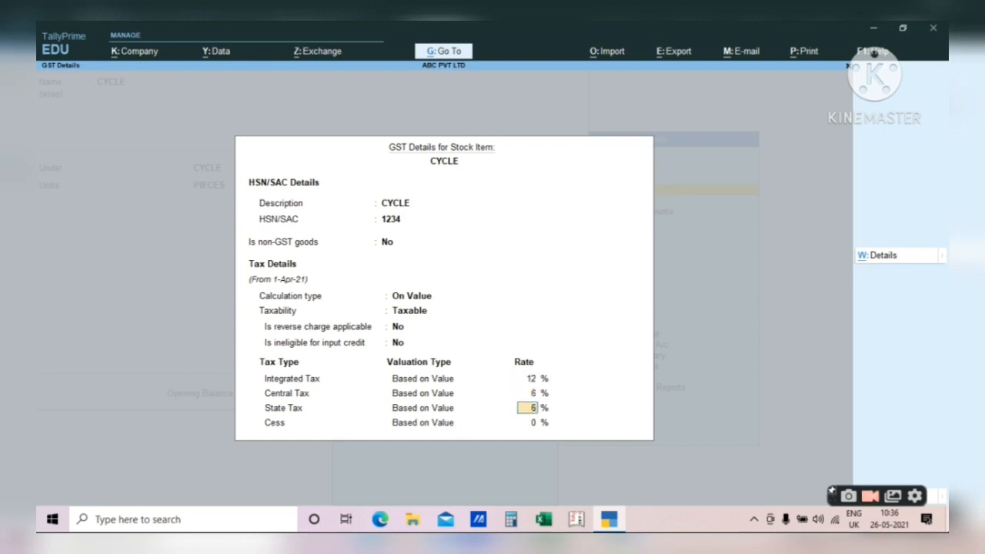
key(Return)
key(Return)
key(Return)
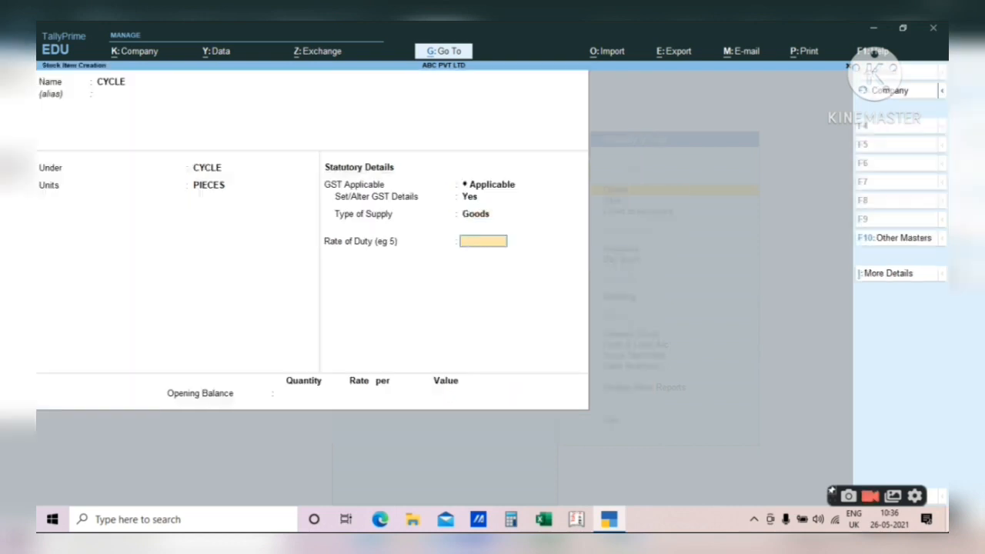
key(Return)
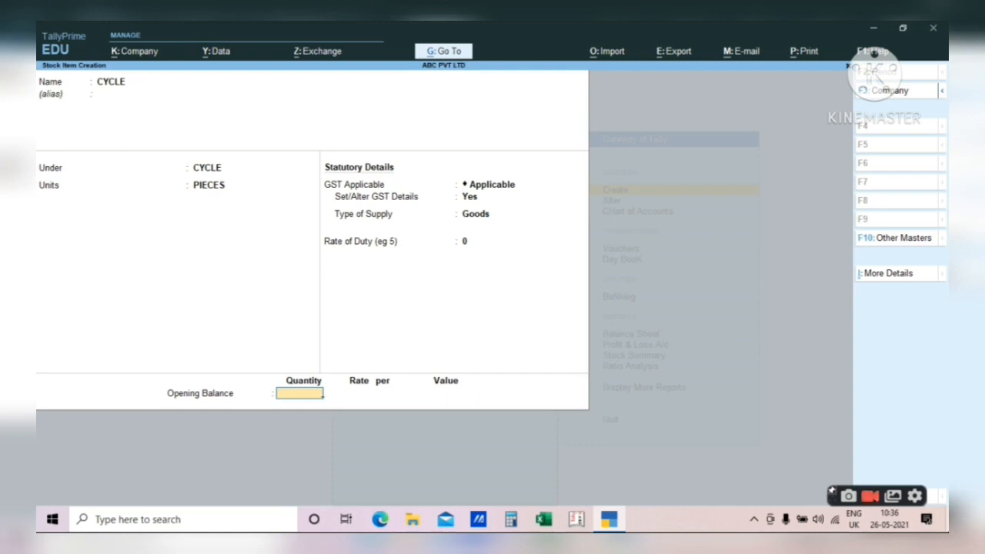
text(0)
key(Return)
key(Return)
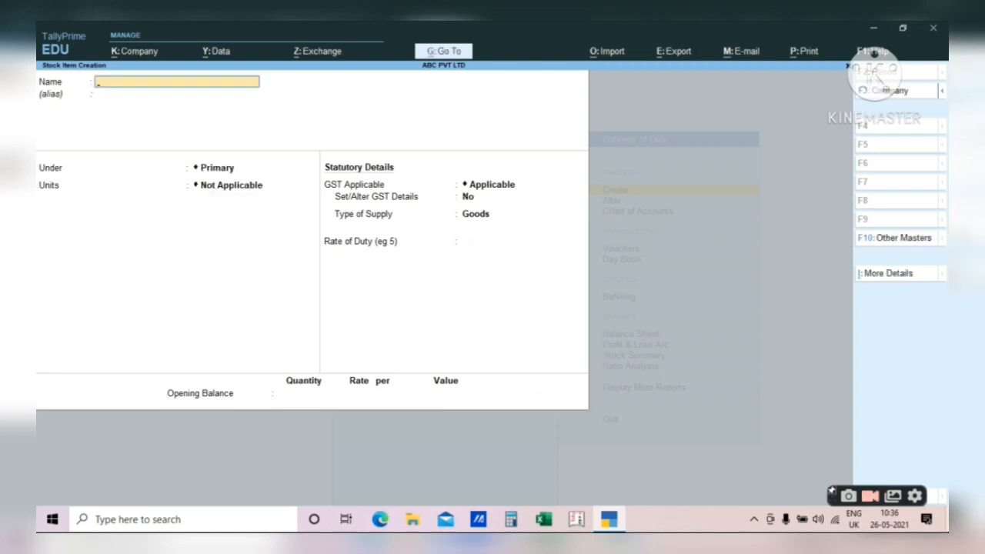
- Return to Gateway of Tally and view CYCLE in the Alter > Stock Item list
key(Escape)
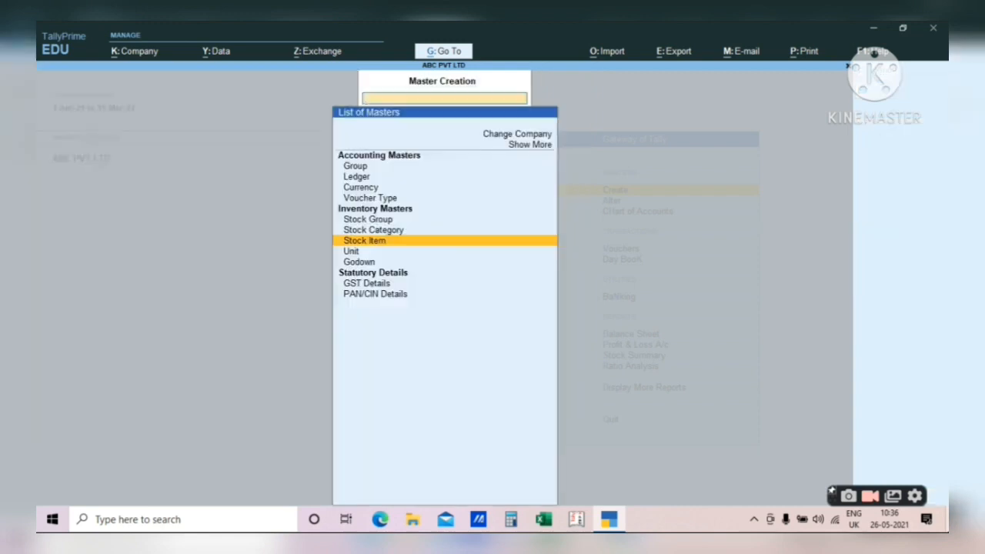
key(Escape)
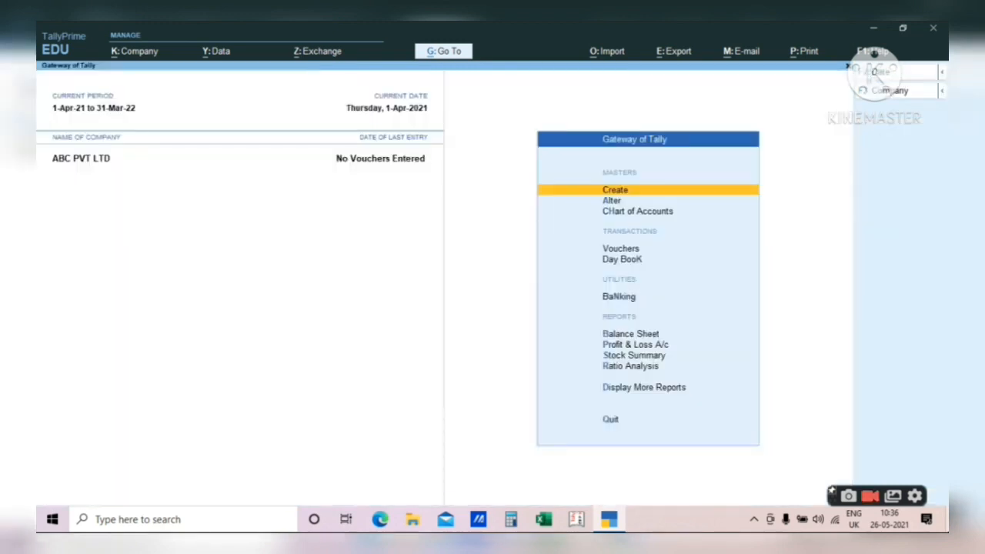
key(Down)
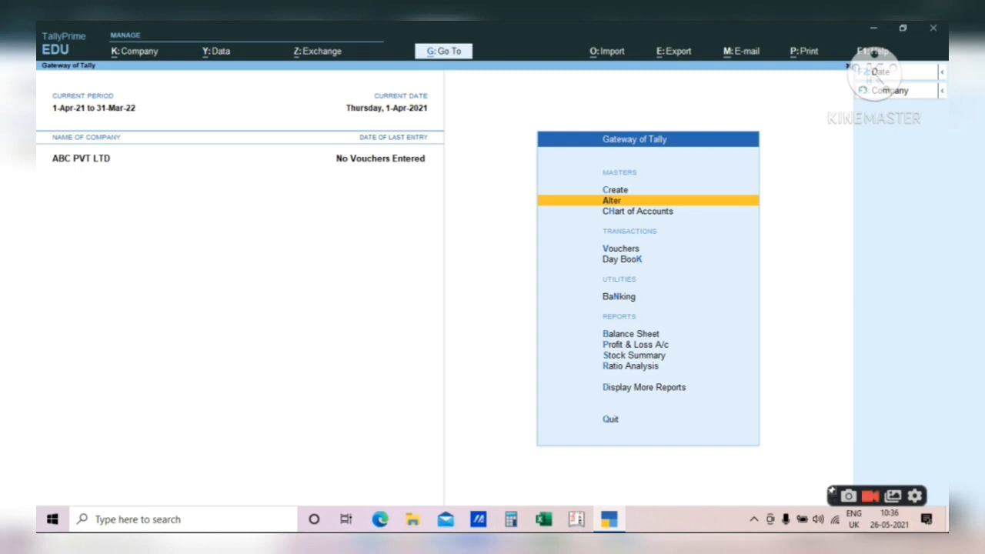
key(Return)
key(Down)
key(Down)
key(Down)
key(Down)
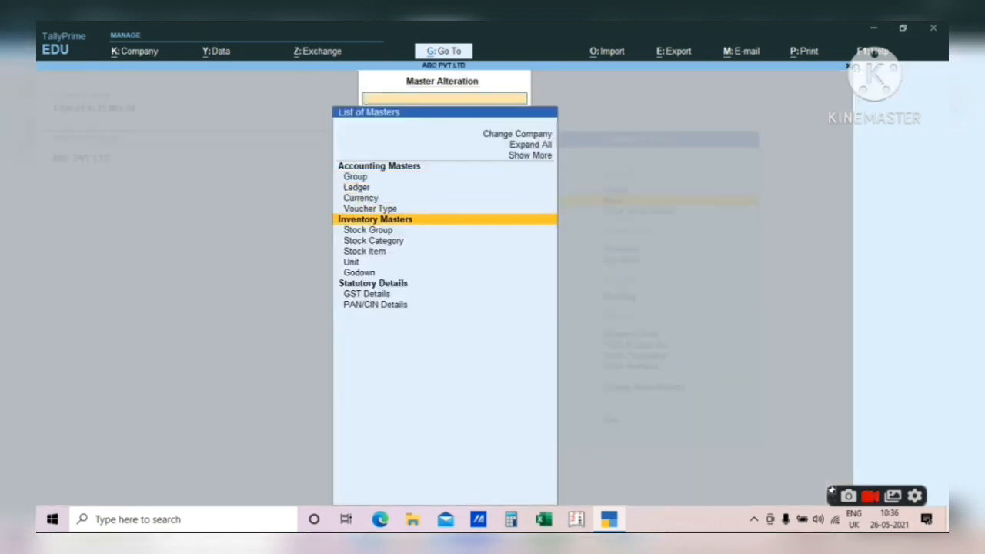
key(Down)
key(Down)
key(Return)
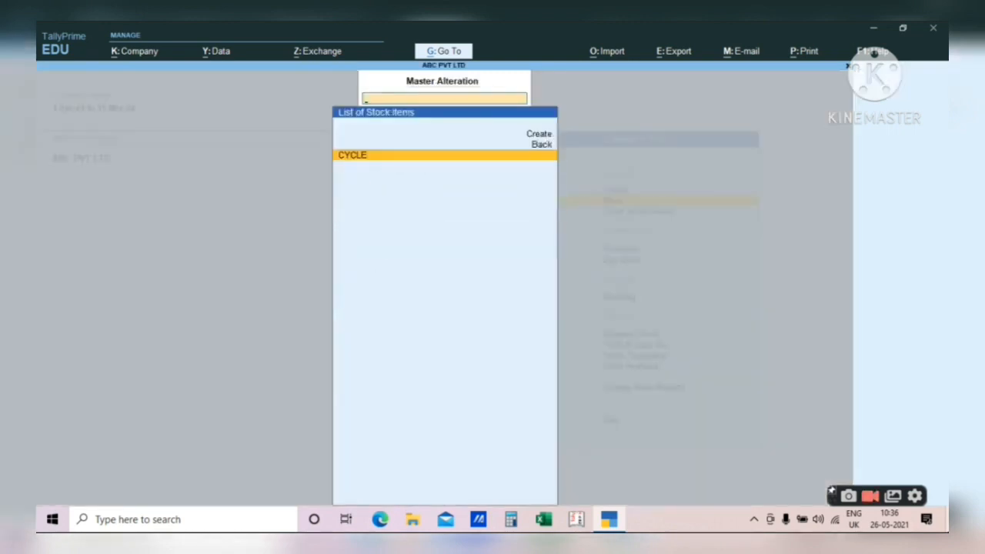
- Go back to the gateway and start a new ledger from Create > Ledger
key(Escape)
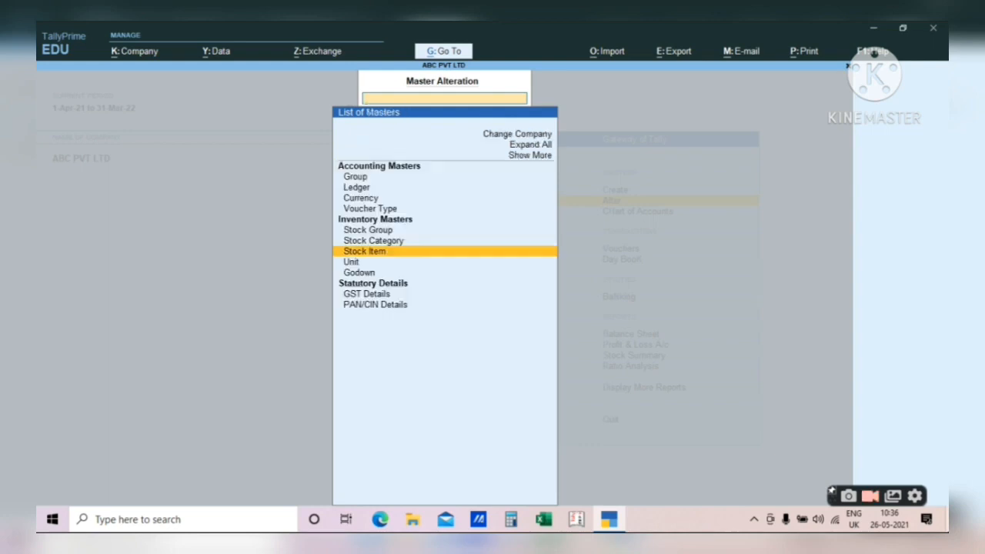
key(Escape)
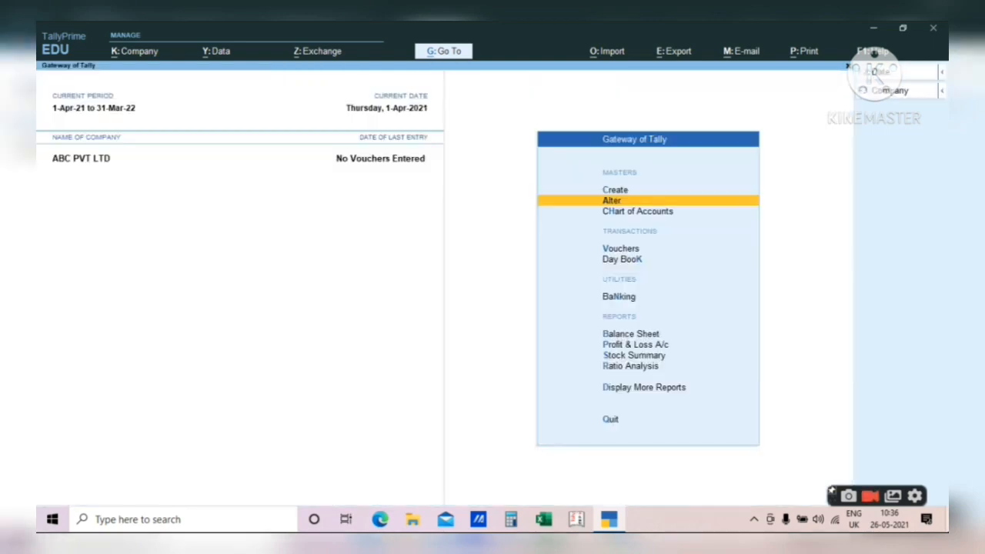
key(Up)
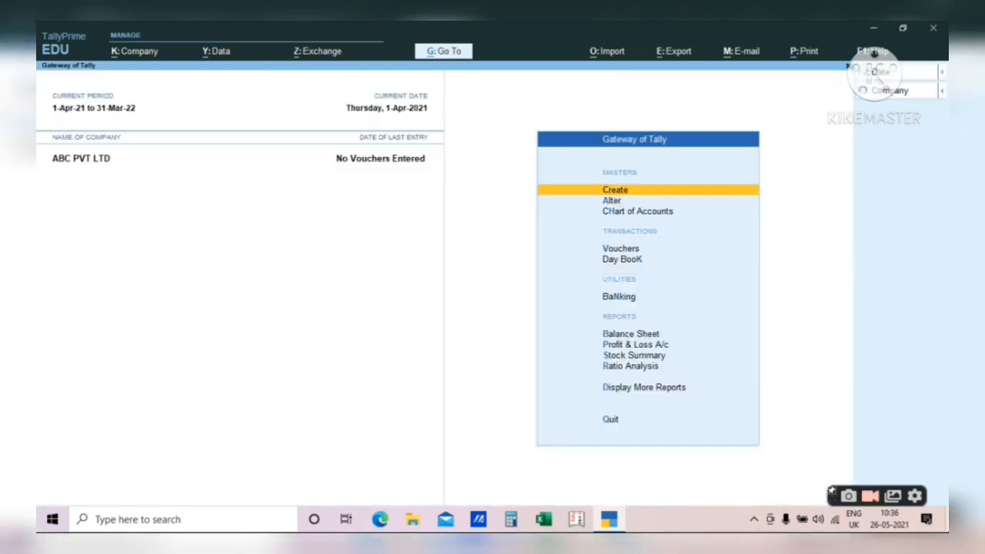
key(Return)
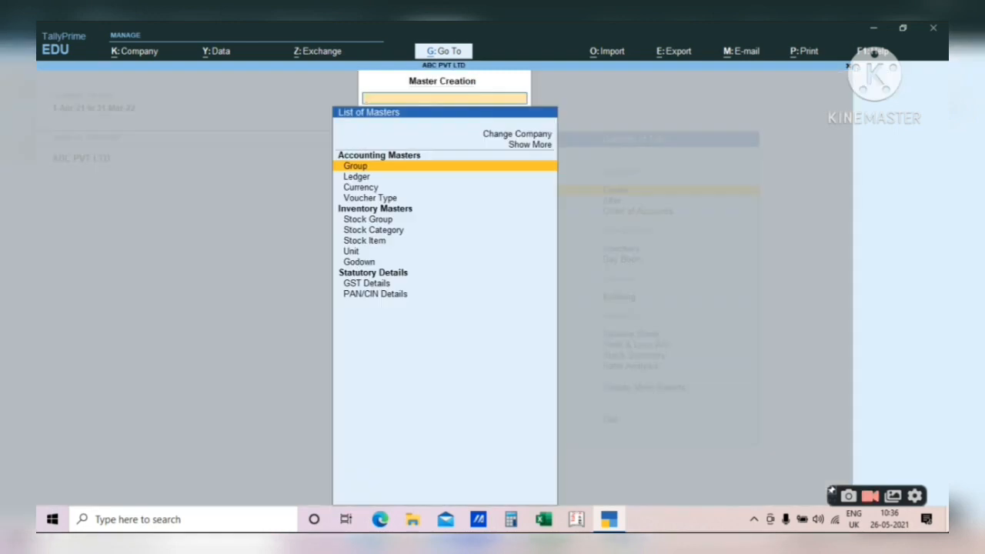
key(Escape)
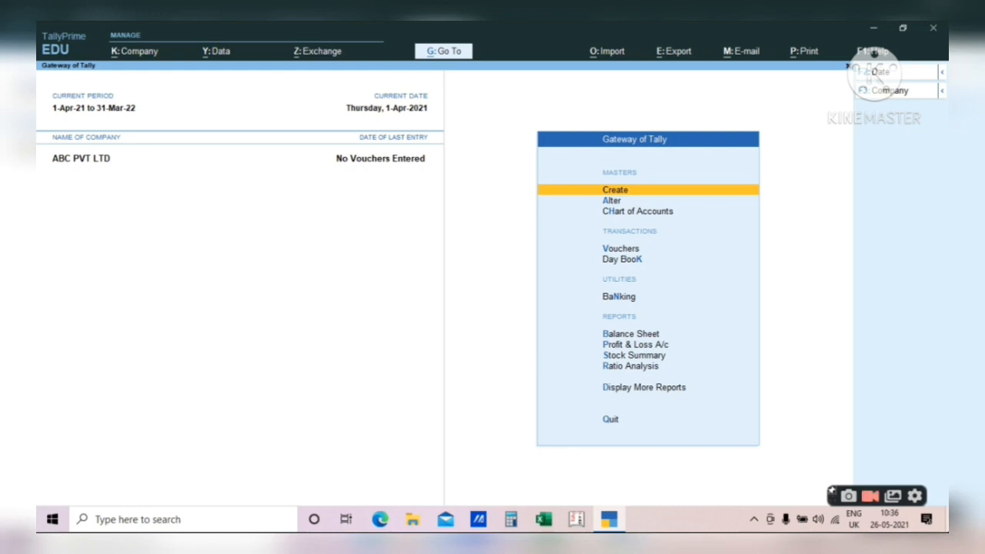
key(Return)
key(Down)
key(Down)
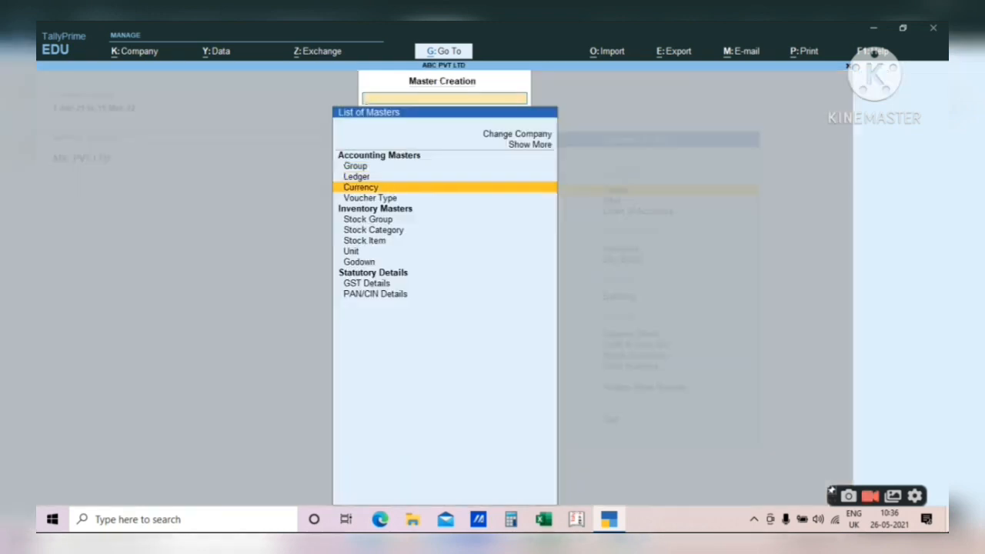
key(Up)
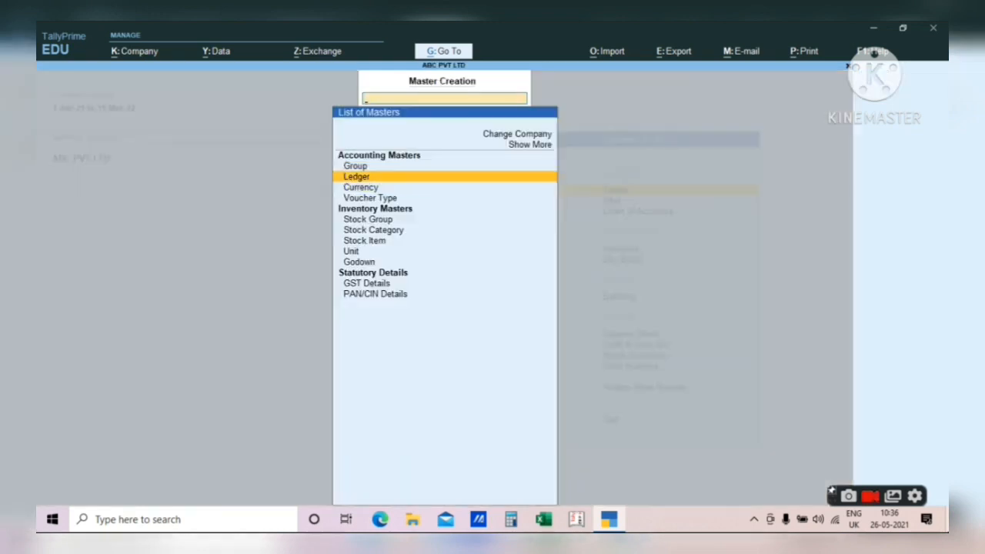
key(Return)
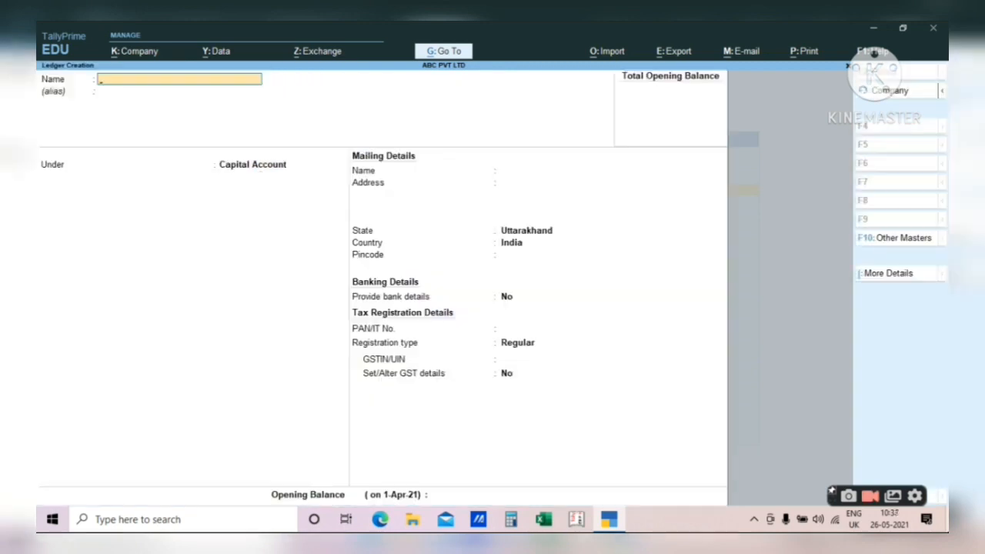
- Name the new ledger XYZ LTD
text(XYZ)
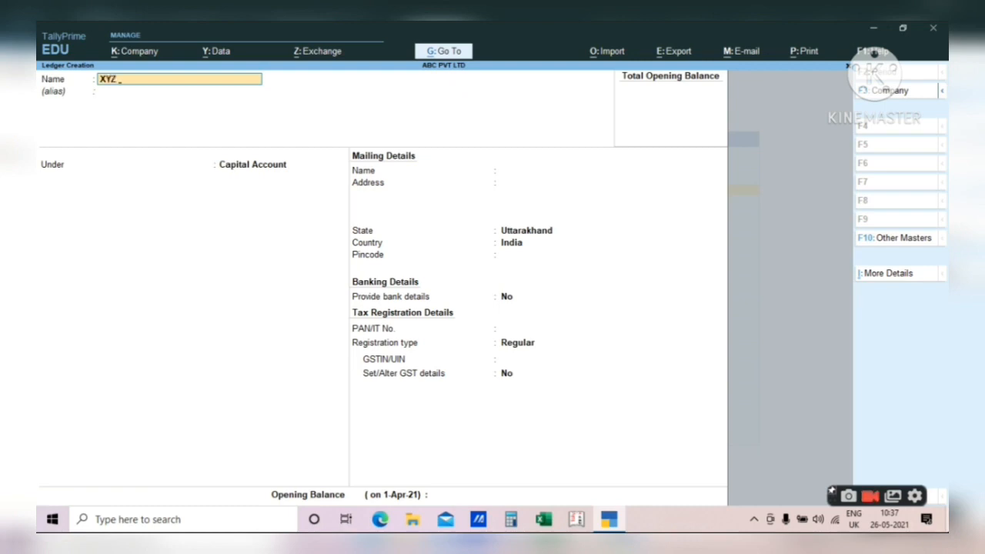
text( LK)
key(BackSpace)
text(TD)
key(Return)
key(Return)
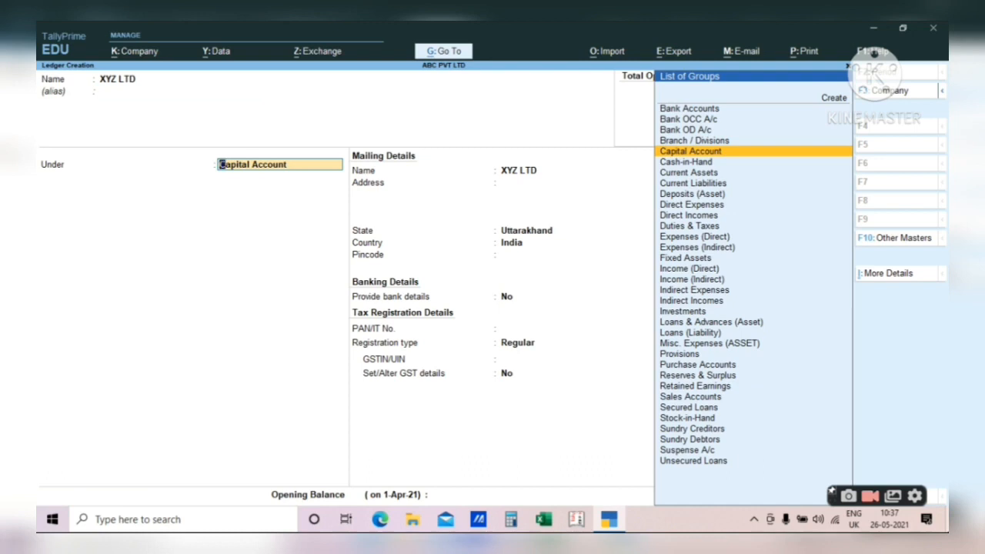
- Browse the List of Groups for the Under field, leaving it at Capital Account
key(Up)
key(Up)
key(Up)
key(Up)
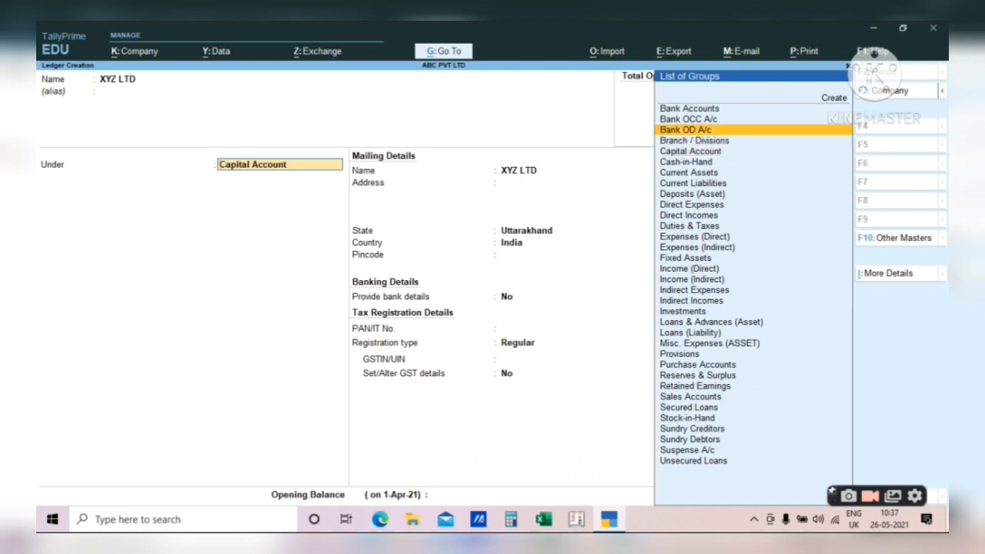
key(Down)
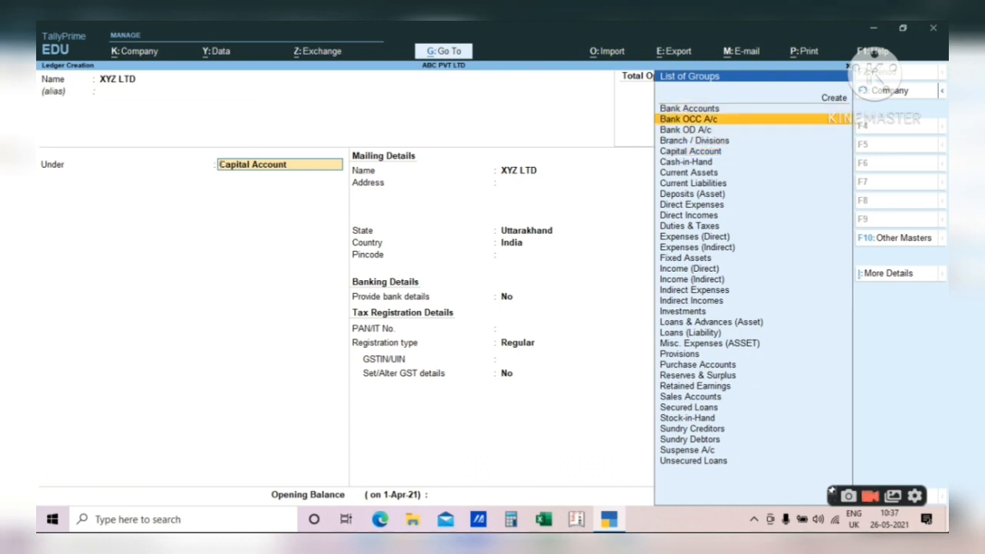
key(Down)
key(Down)
key(Down)
key(Down)
key(Down)
key(Down)
key(Down)
key(Down)
key(Down)
key(Down)
key(Down)
key(Down)
key(Down)
key(Down)
key(Down)
key(Down)
key(Down)
key(Down)
key(Down)
key(Down)
key(Up)
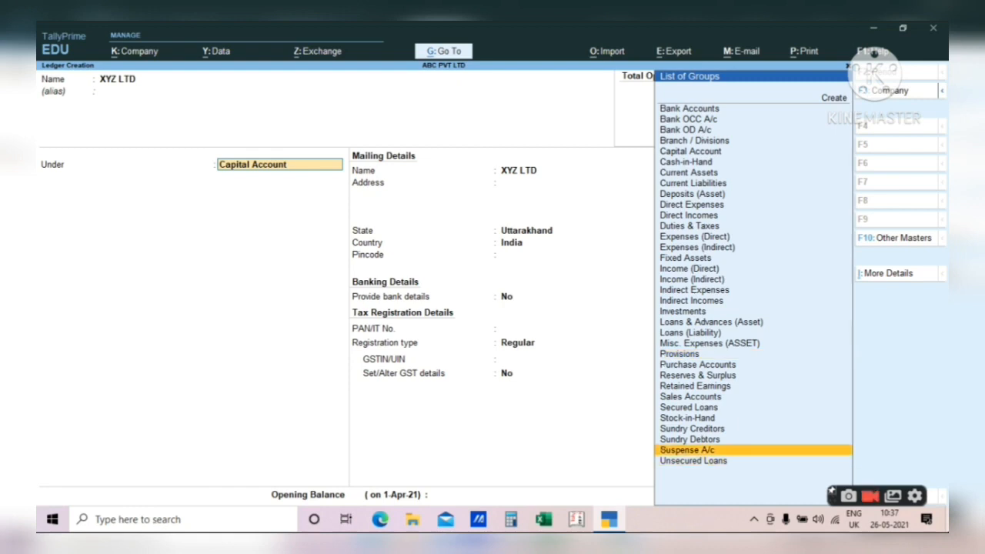
key(Up)
key(Up)
key(Up)
key(Up)
key(Up)
key(Up)
key(Up)
key(Up)
key(Up)
key(Up)
key(Home)
key(Down)
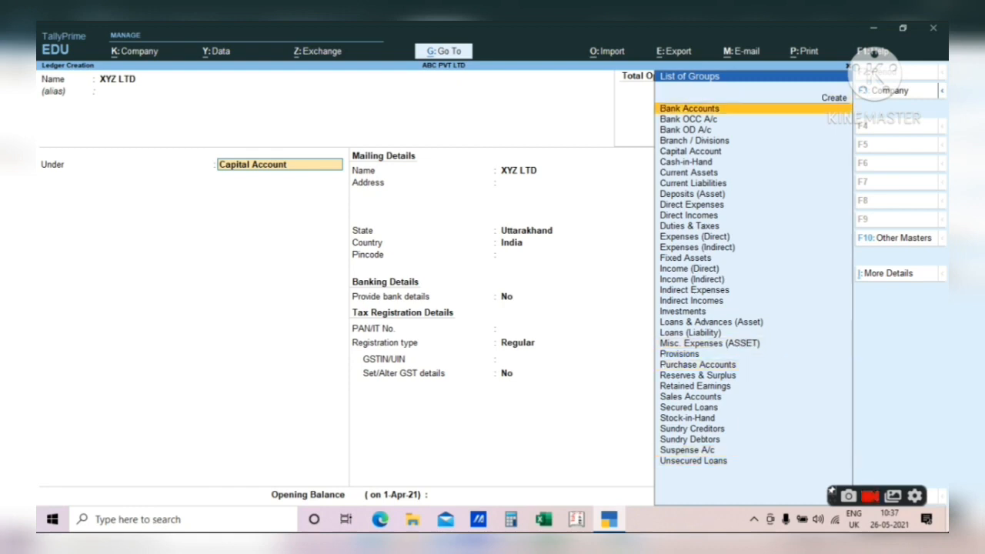
key(Down)
key(Down)
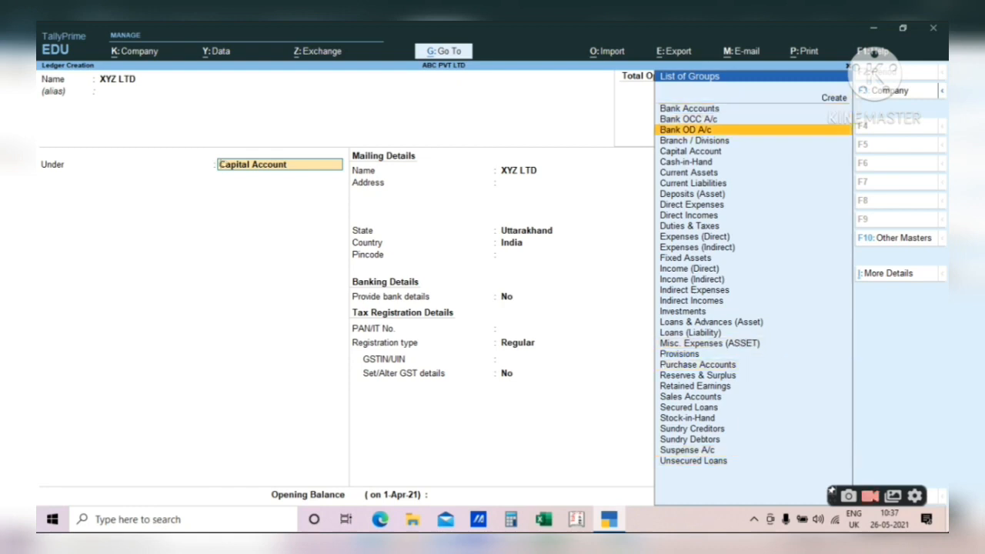
key(Down)
key(Down)
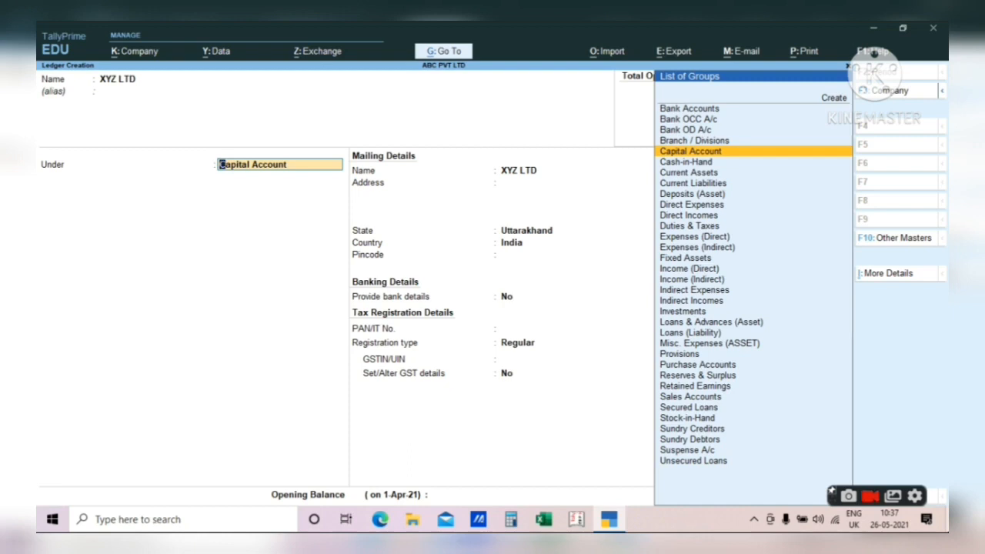
key(Down)
key(Down)
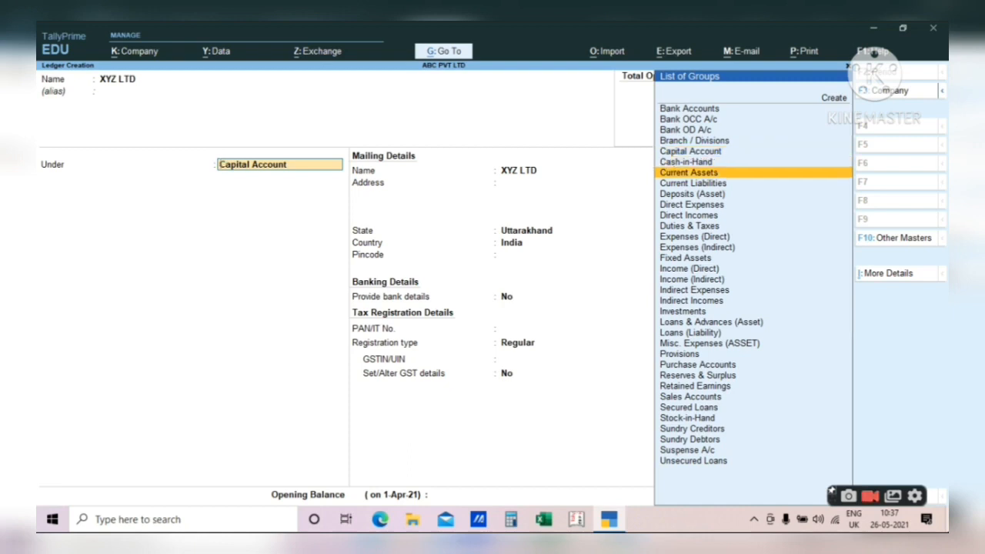
key(Up)
key(Down)
key(Down)
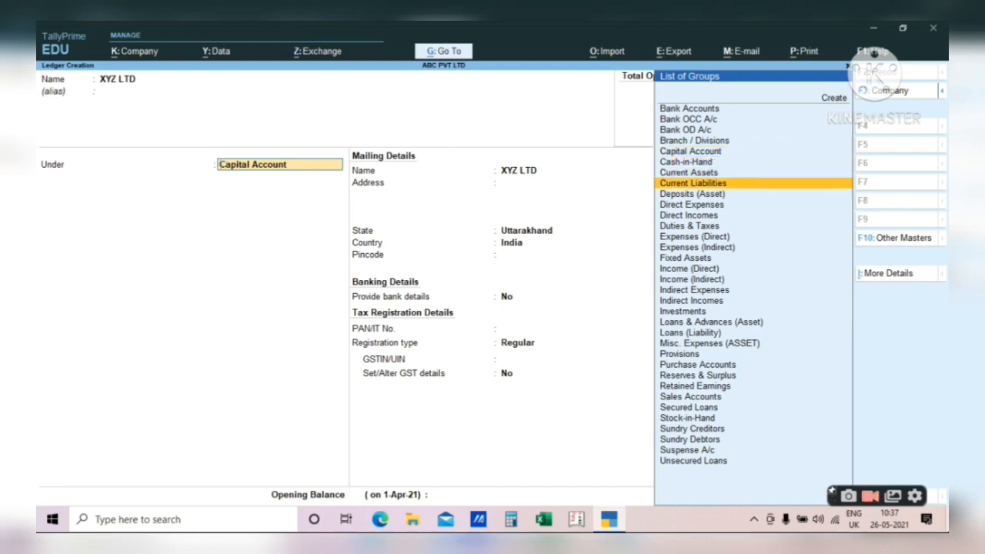
key(Down)
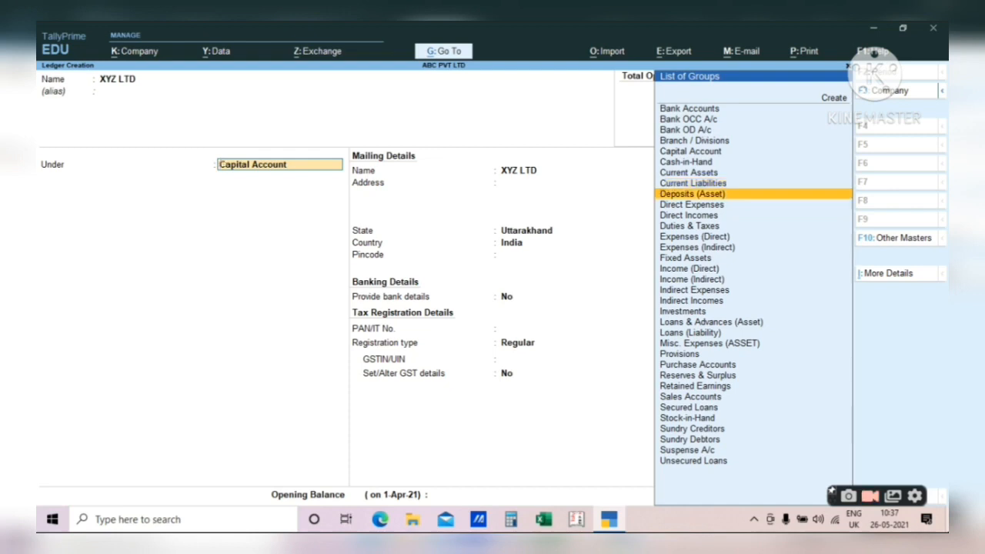
key(Up)
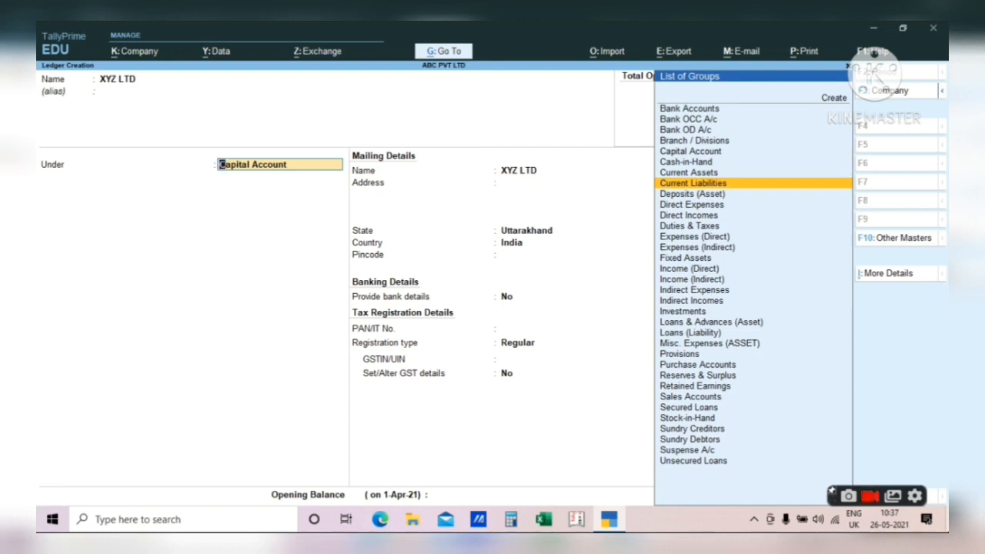
key(Delete)
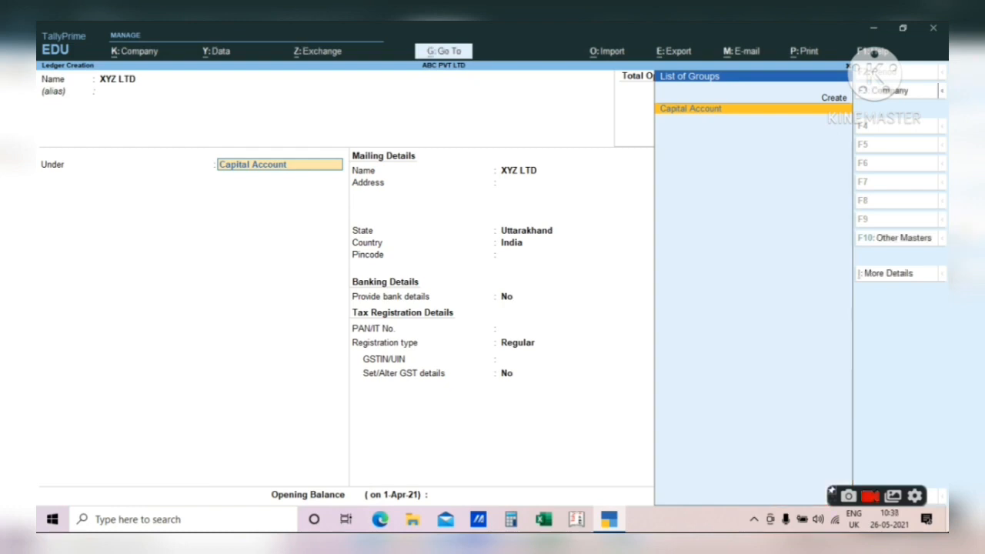
- Place XYZ LTD under Sundry Debtors, keeping bill-by-bill balances on
key(BackSpace)
key(BackSpace)
key(BackSpace)
key(BackSpace)
key(BackSpace)
key(BackSpace)
key(BackSpace)
key(BackSpace)
key(BackSpace)
key(BackSpace)
key(BackSpace)
key(BackSpace)
key(BackSpace)
key(BackSpace)
key(BackSpace)
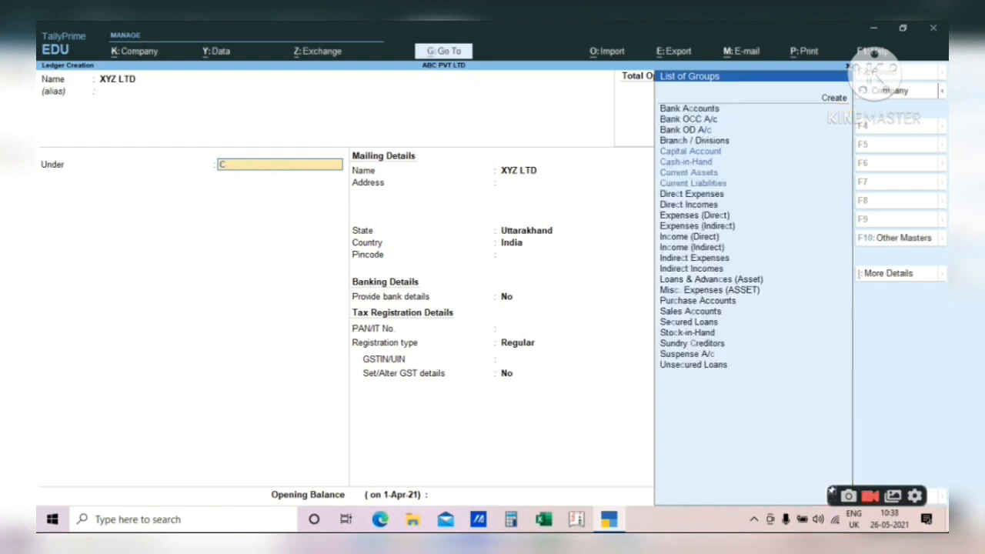
text(DEB)
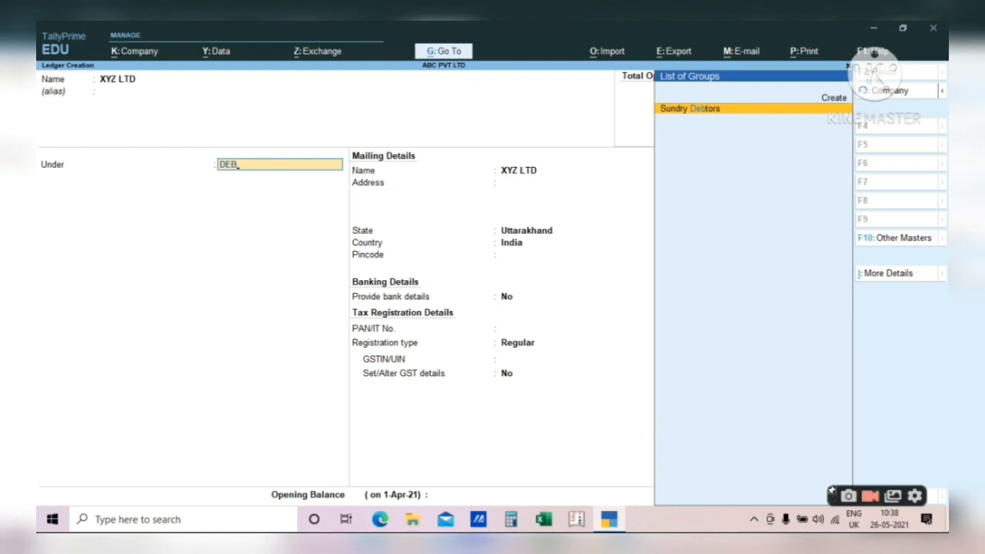
key(Return)
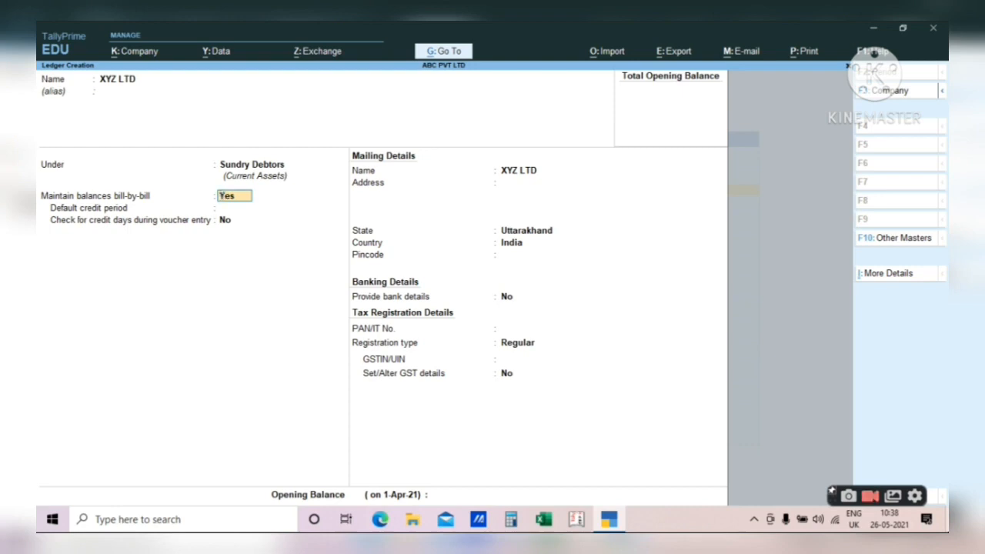
key(Return)
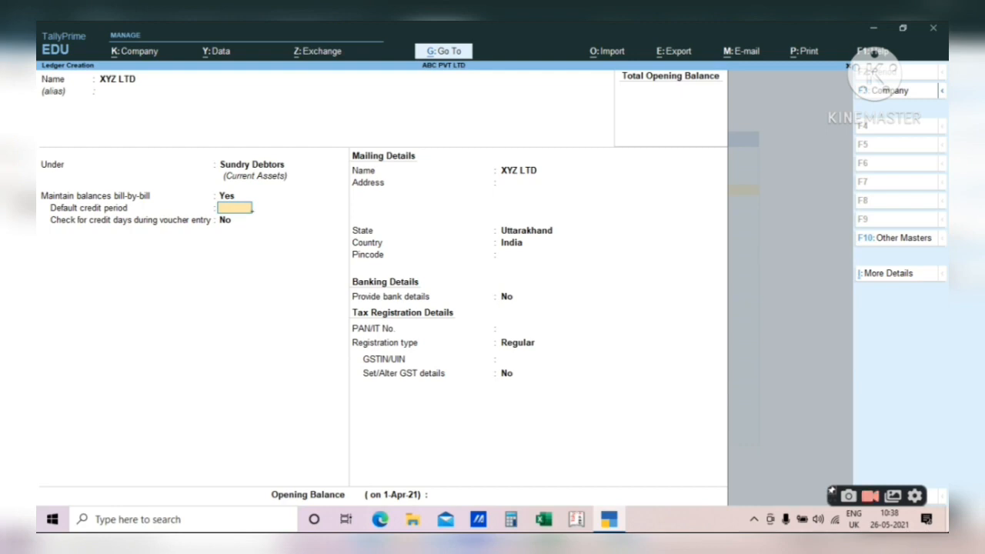
- Set a 15-day default credit period and turn credit-days checking to Yes
text(0)
key(BackSpace)
text(15)
key(Return)
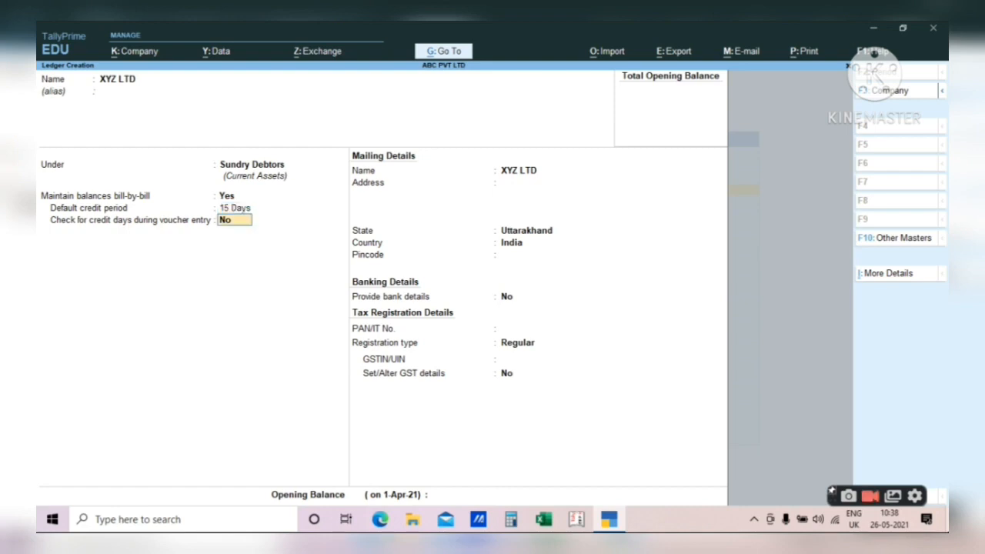
key(Return)
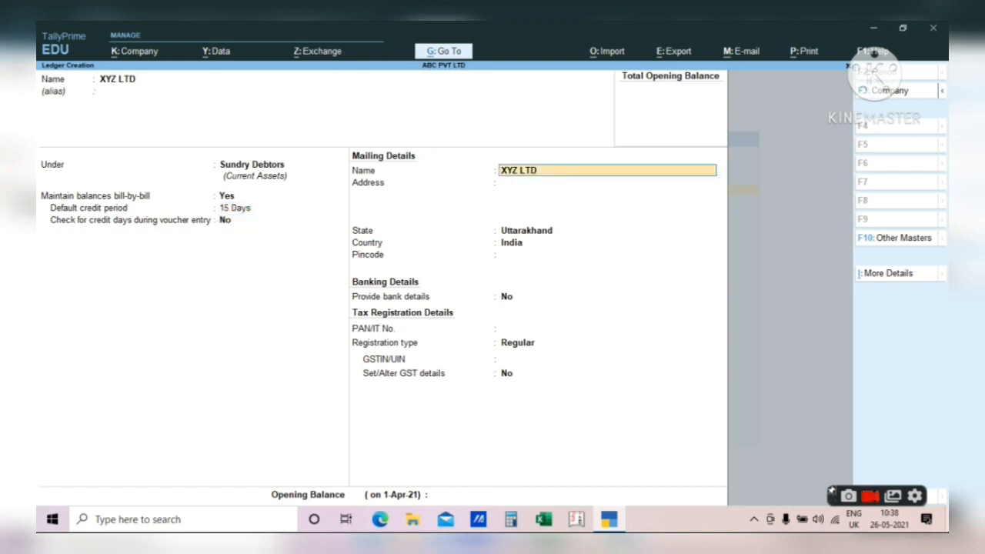
key(BackSpace)
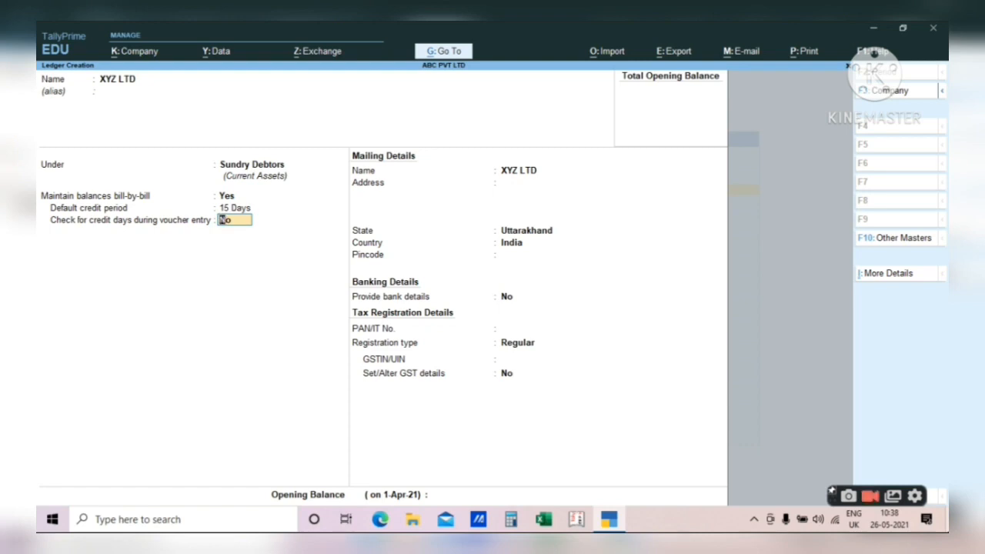
text(Y)
key(Return)
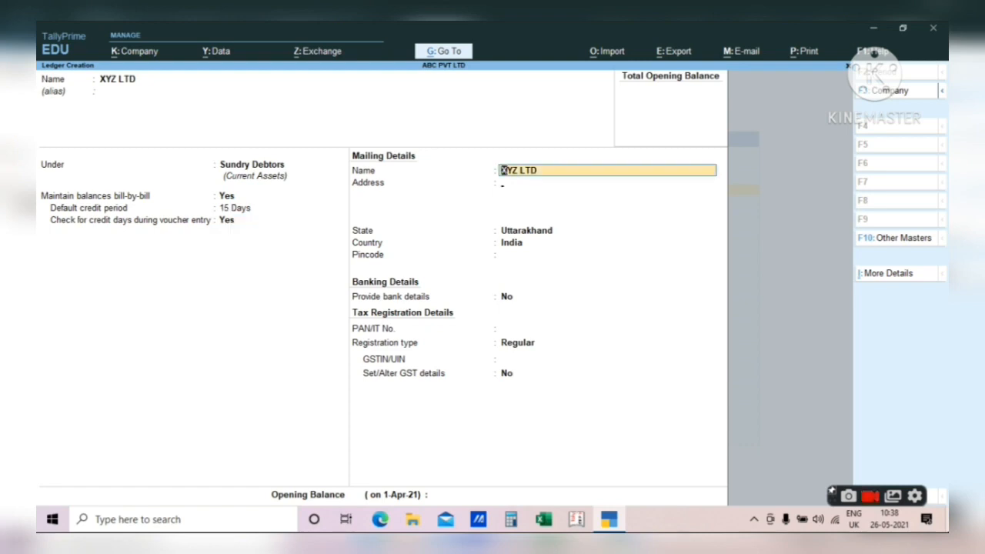
key(Return)
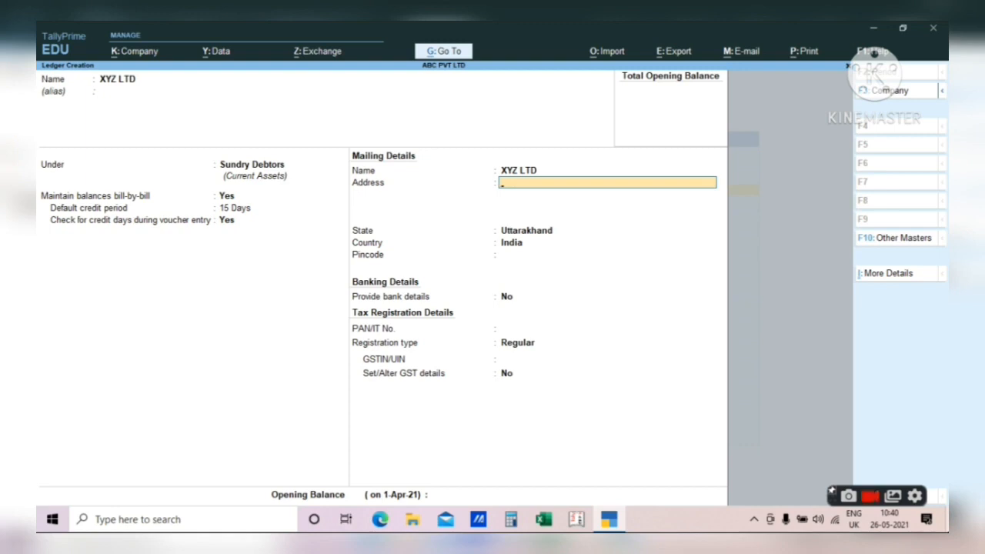
- Enter the address lines: UTTARAKHAND, the party's mobile number, and a pincode line
text(UTTARAKHAND)
key(Return)
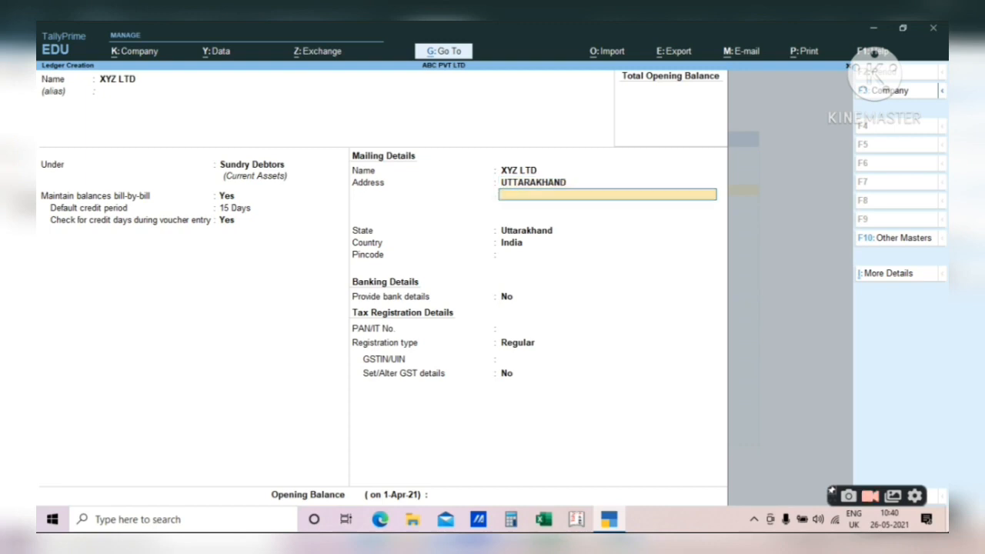
key(Return)
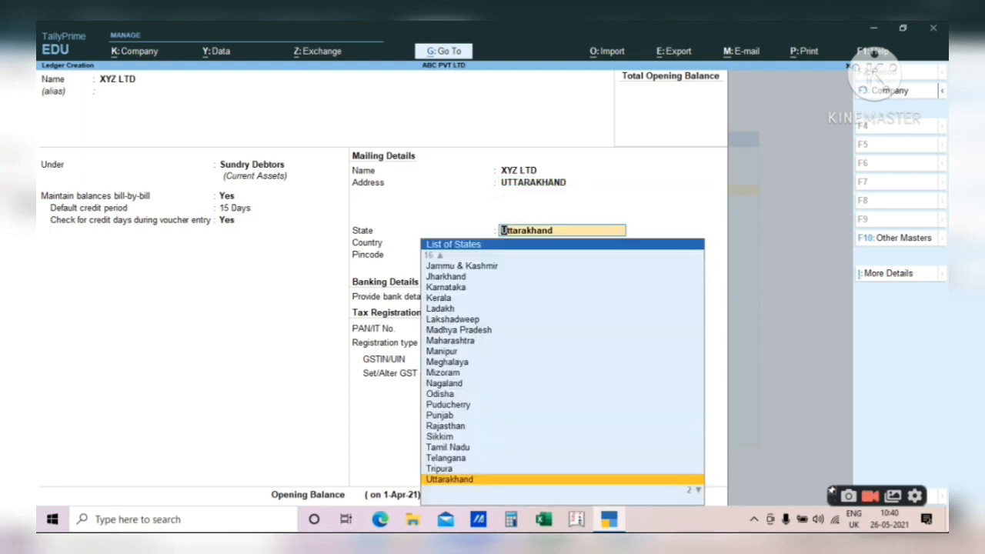
key(BackSpace)
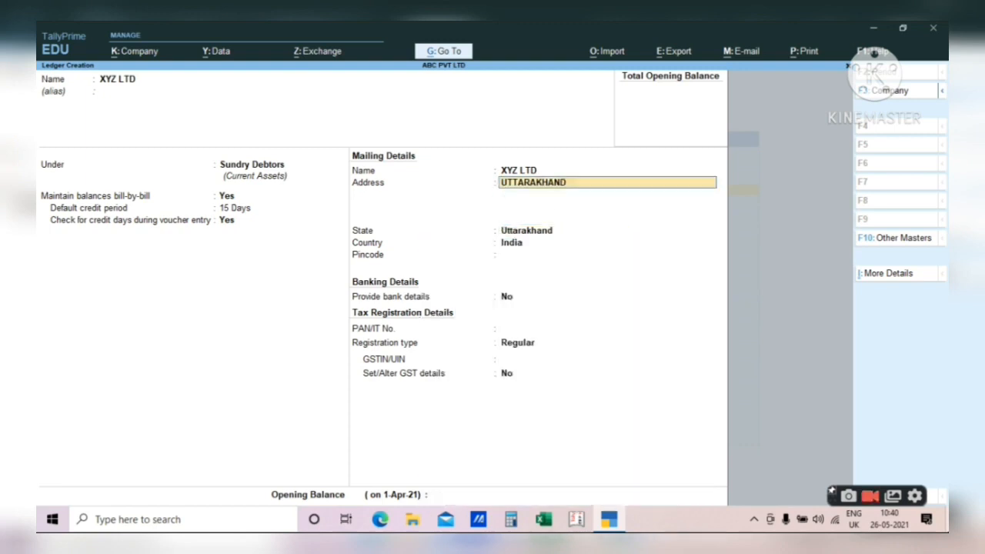
key(Return)
text(EB)
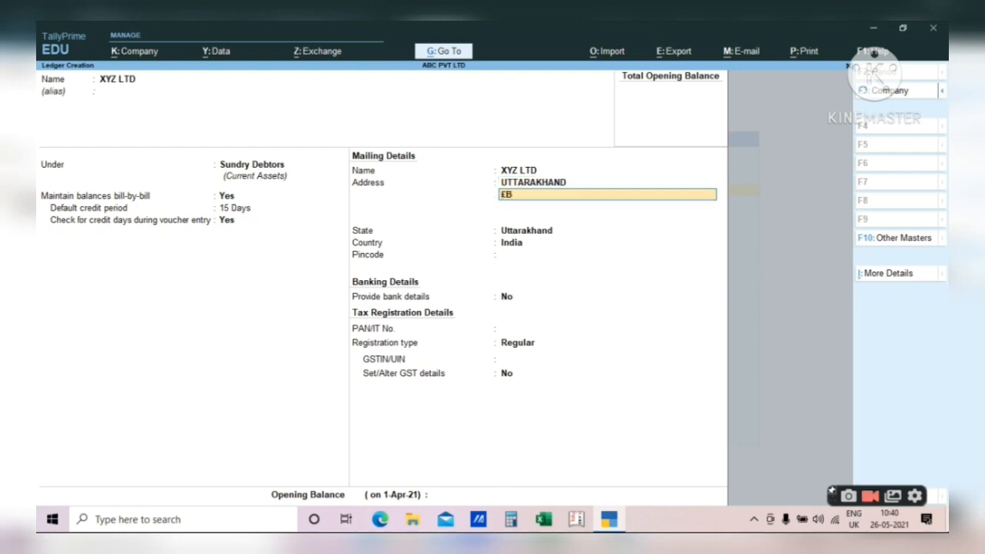
key(BackSpace)
key(BackSpace)
text(E)
key(BackSpace)
text(MOB : 123456789)
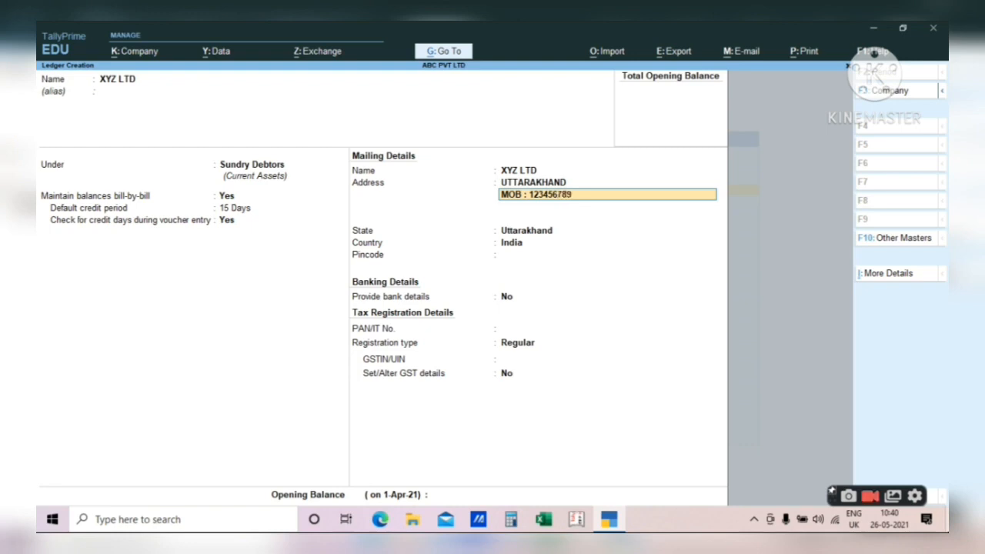
text(8)
key(Return)
text(PINCOD)
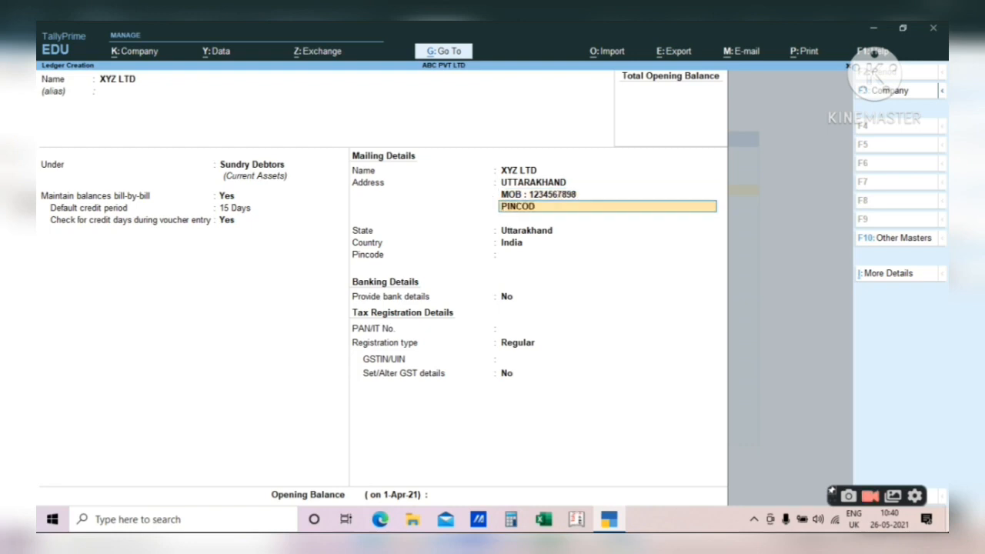
text(E : 13241654)
key(BackSpace)
key(BackSpace)
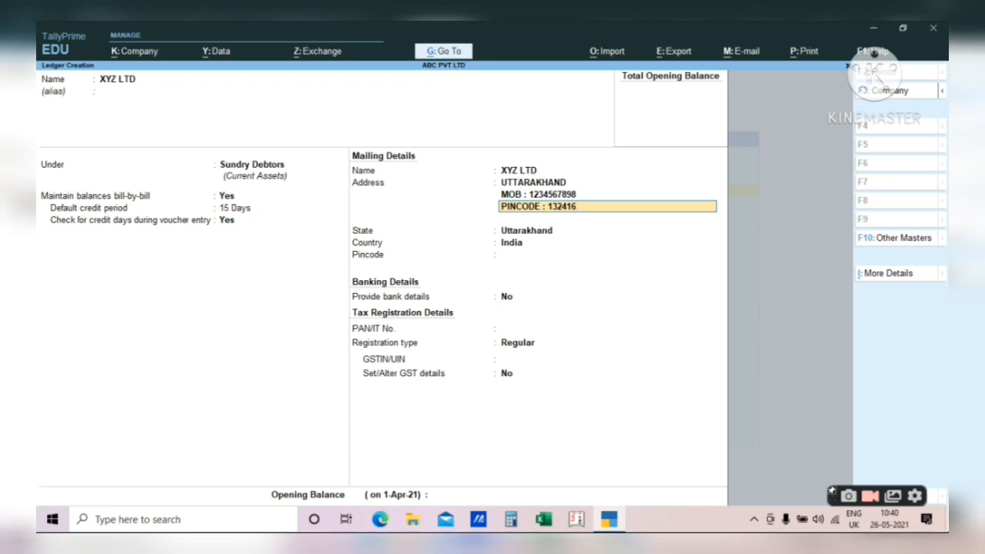
- Keep State Uttarakhand, fill in the Pincode field, and leave bank details at No
key(Return)
key(Return)
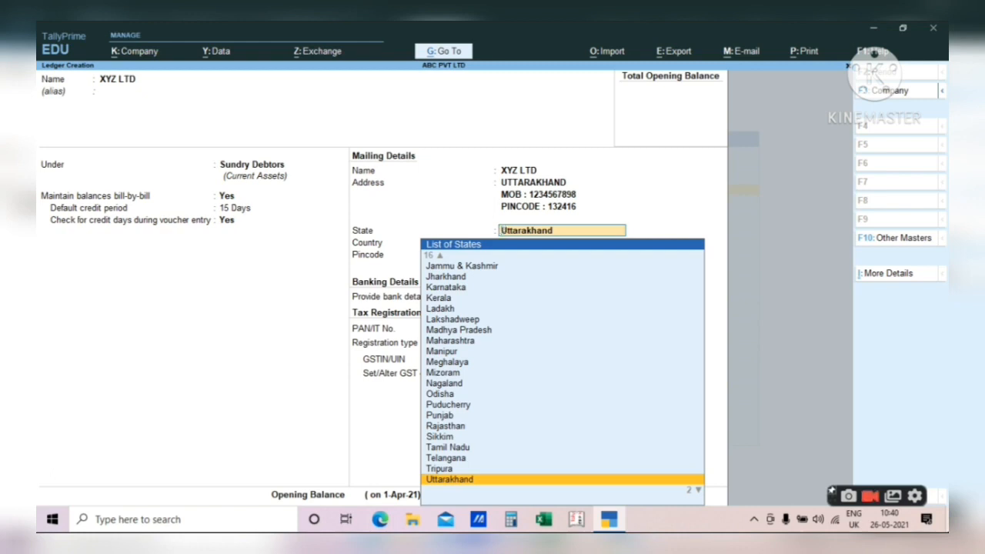
key(Return)
text(251521)
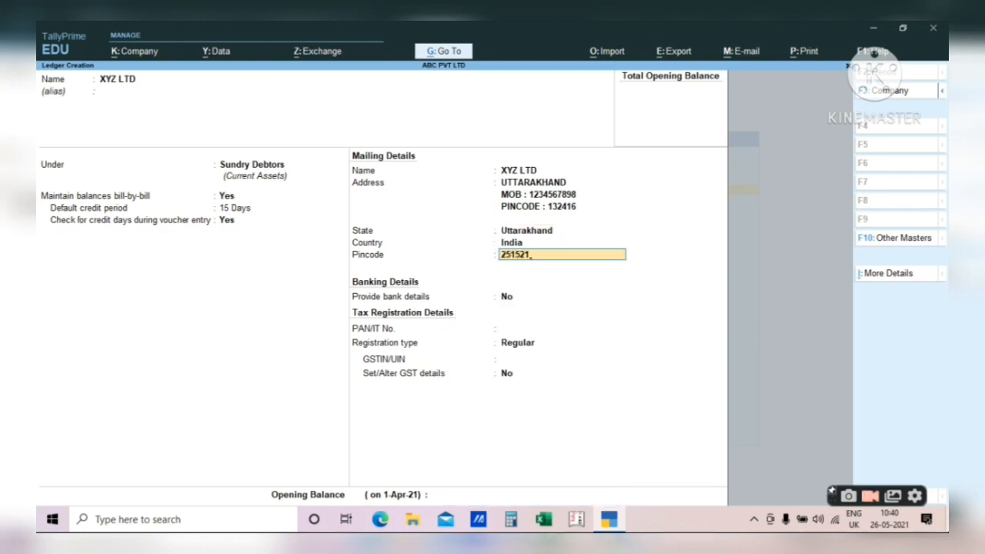
key(Return)
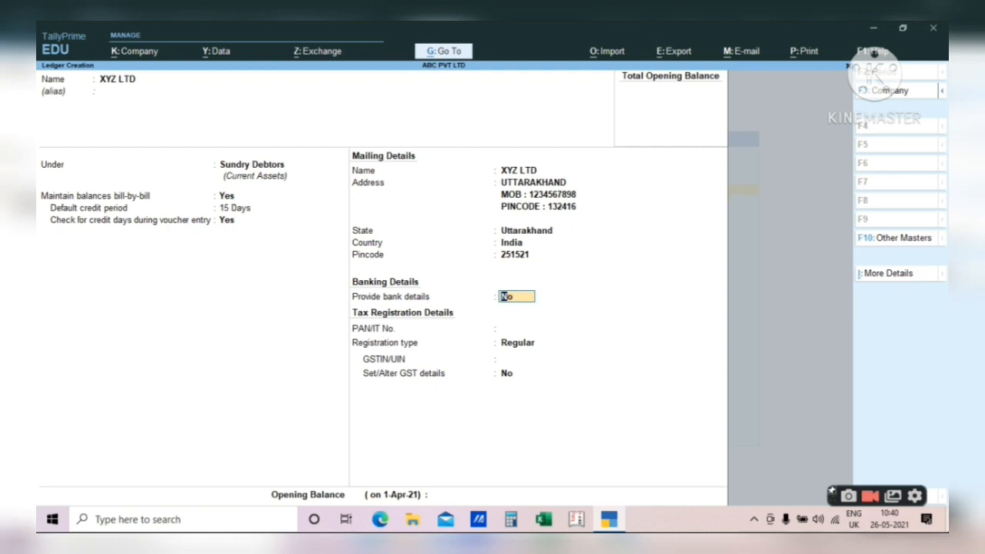
key(Return)
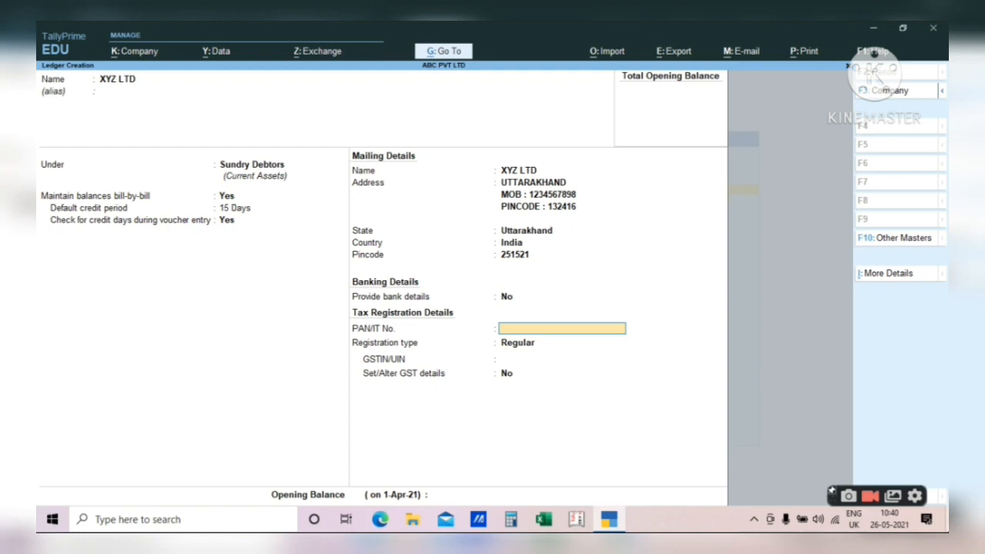
- Skip PAN, keep registration type Regular, and enter the party's GSTIN
key(Return)
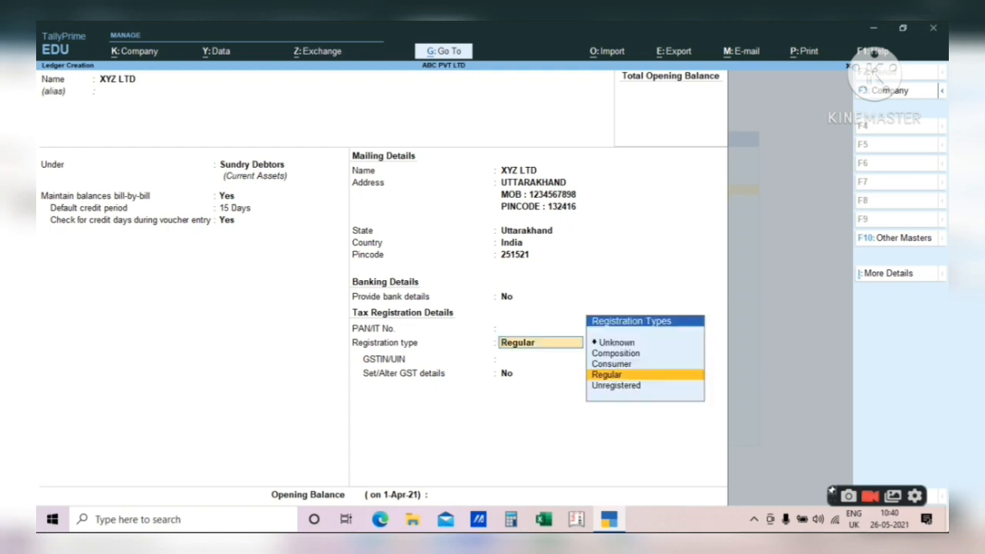
key(Up)
key(Up)
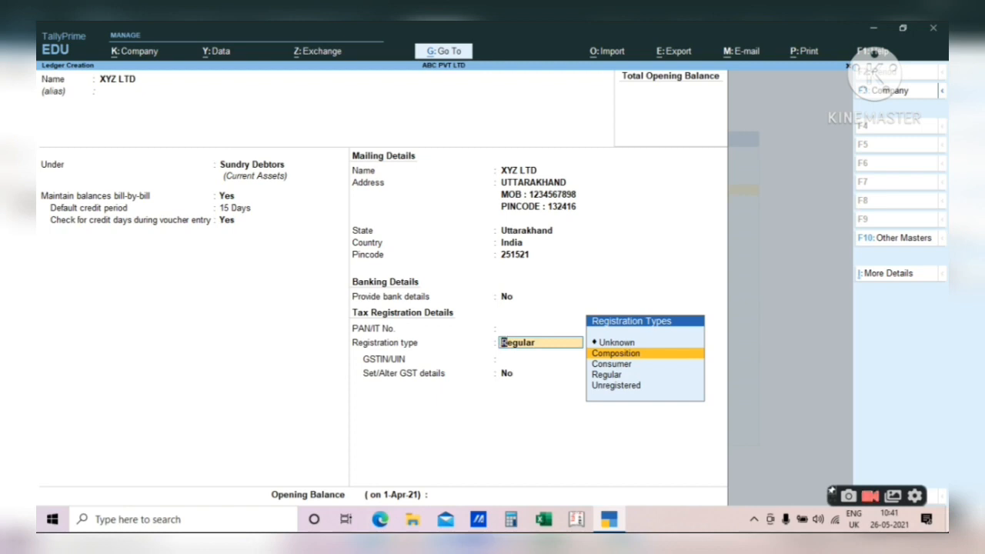
key(Down)
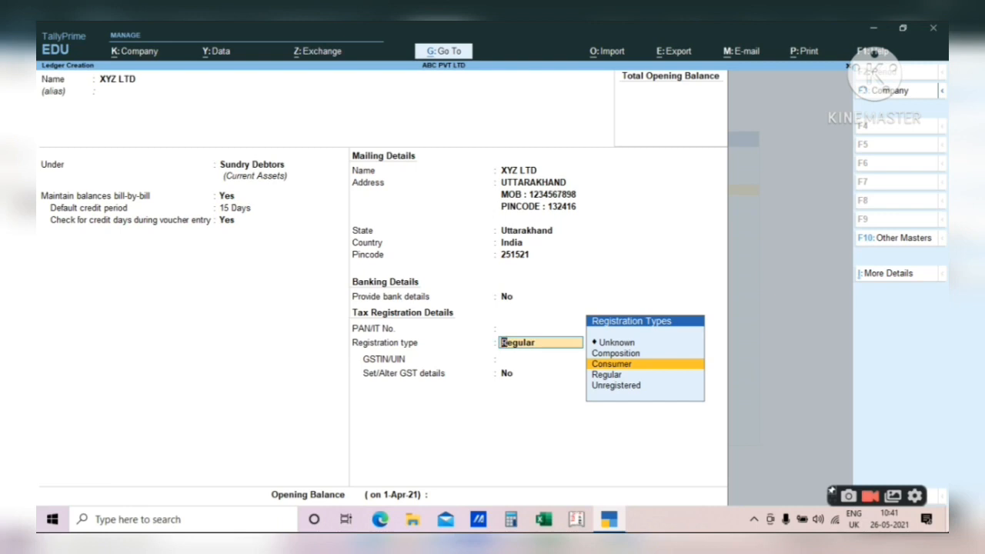
key(Down)
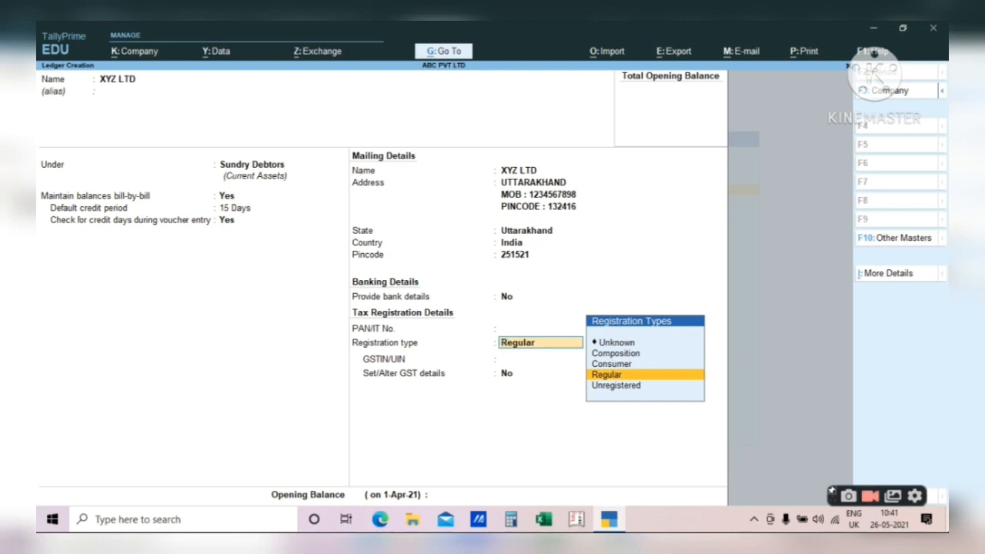
key(Down)
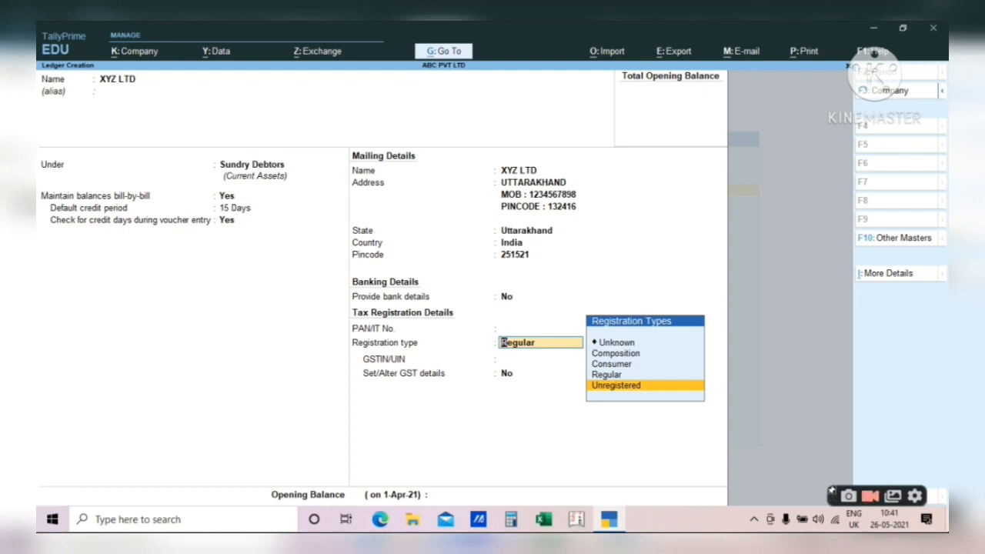
key(Up)
key(Return)
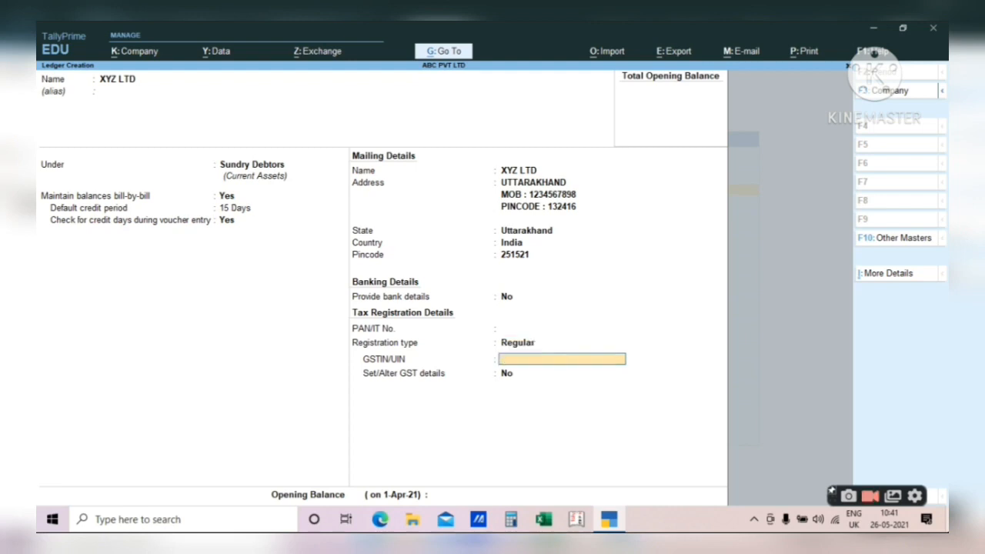
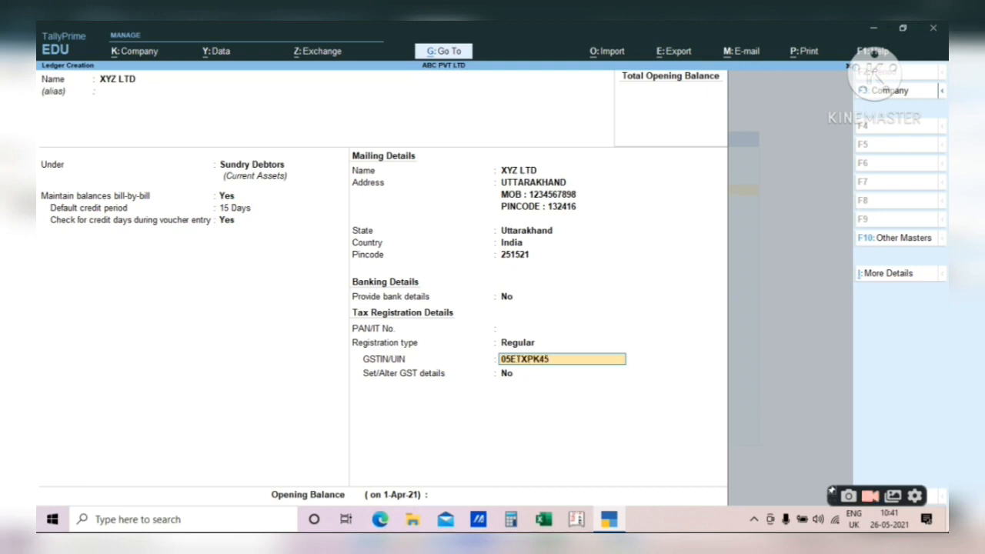
key(Return)
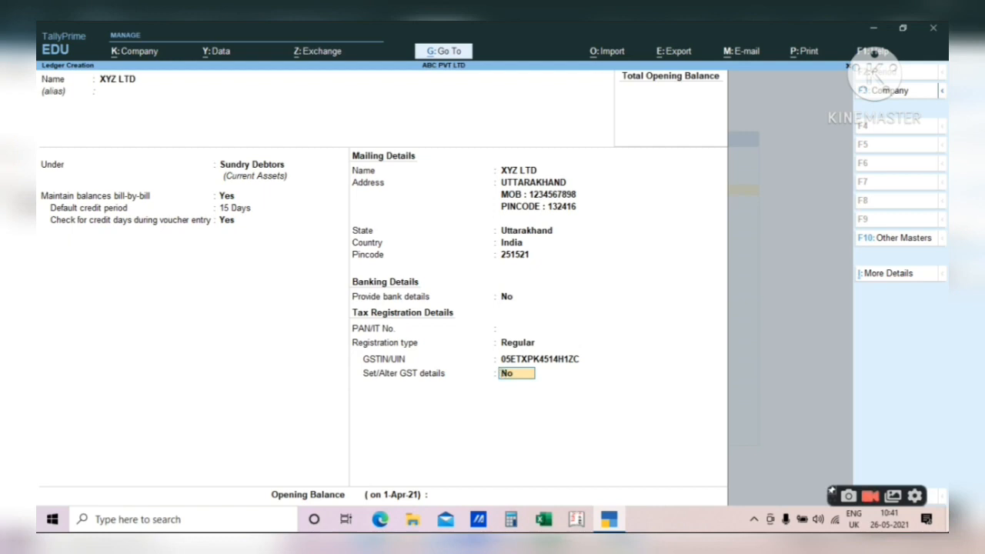
- Switch Set/Alter GST details to Yes and keep other-territory assessee No
key(Return)
key(BackSpace)
key(y)
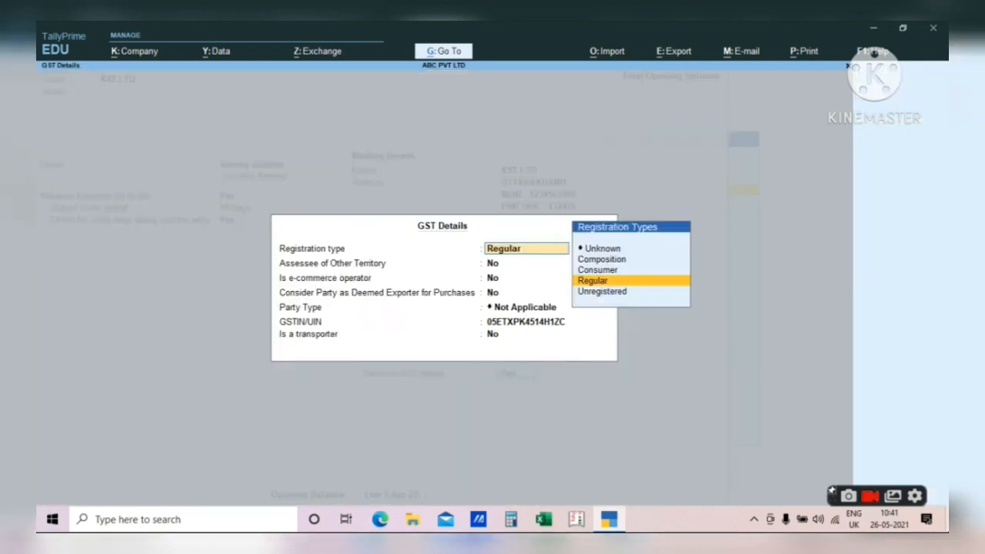
key(Return)
key(Return)
key(Return)
key(Return)
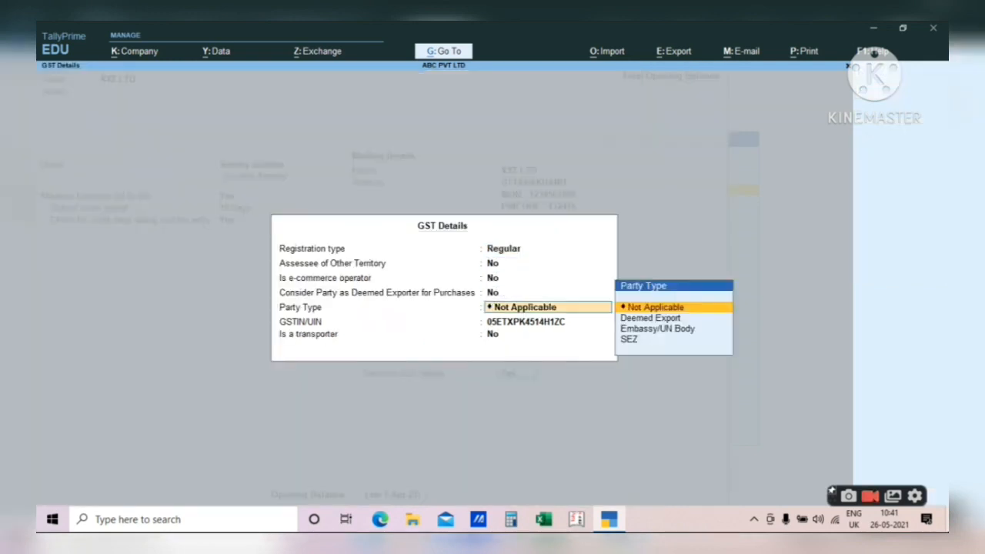
key(BackSpace)
key(BackSpace)
key(BackSpace)
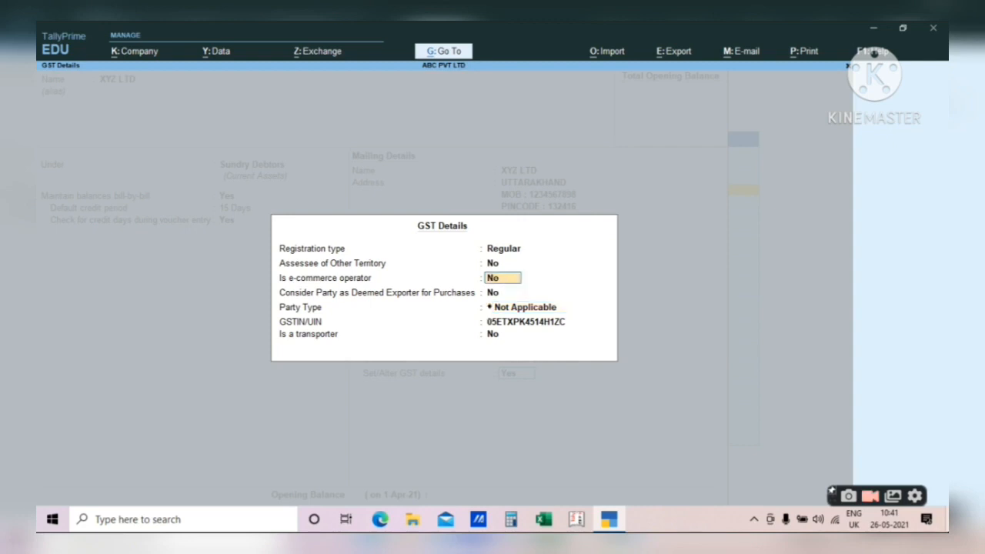
key(Return)
- Keep e-commerce operator No, Party Type Not Applicable and transporter No, closing GST details
key(y)
key(BackSpace)
key(n)
key(Return)
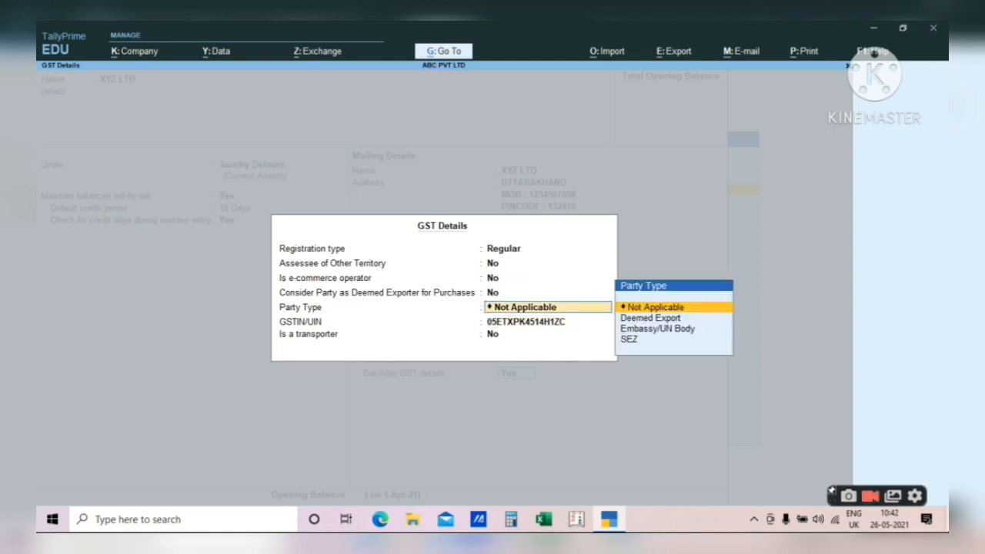
key(Return)
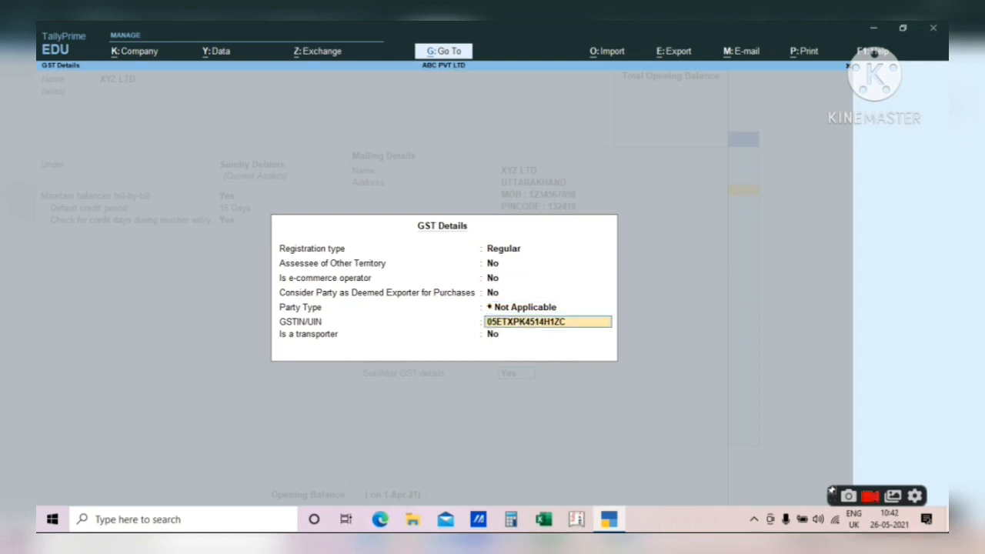
key(Up)
key(Return)
key(Up)
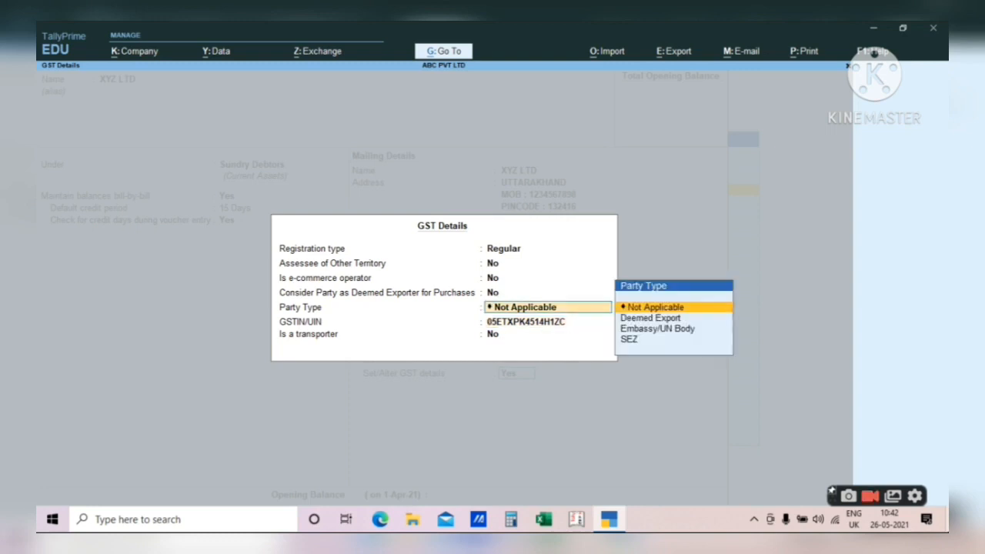
key(Return)
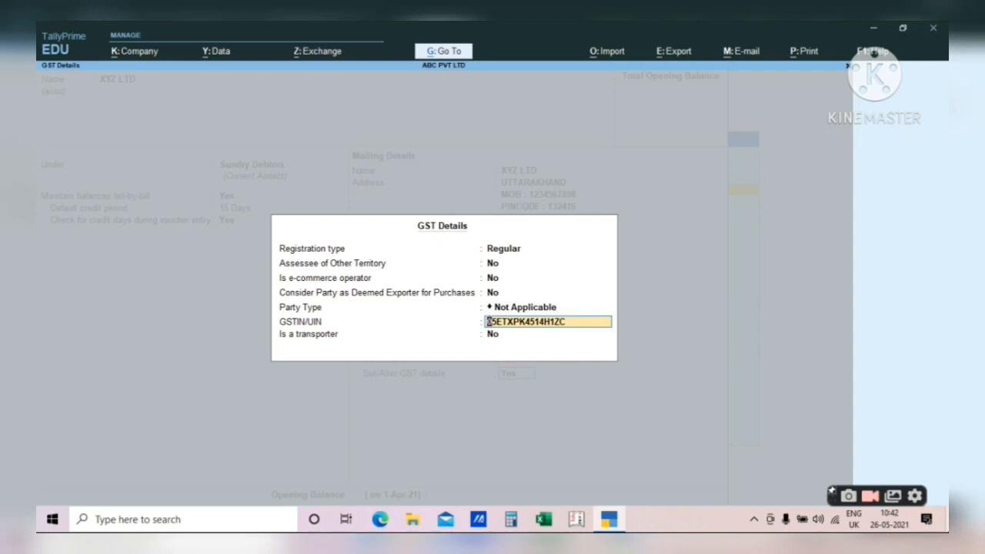
key(Return)
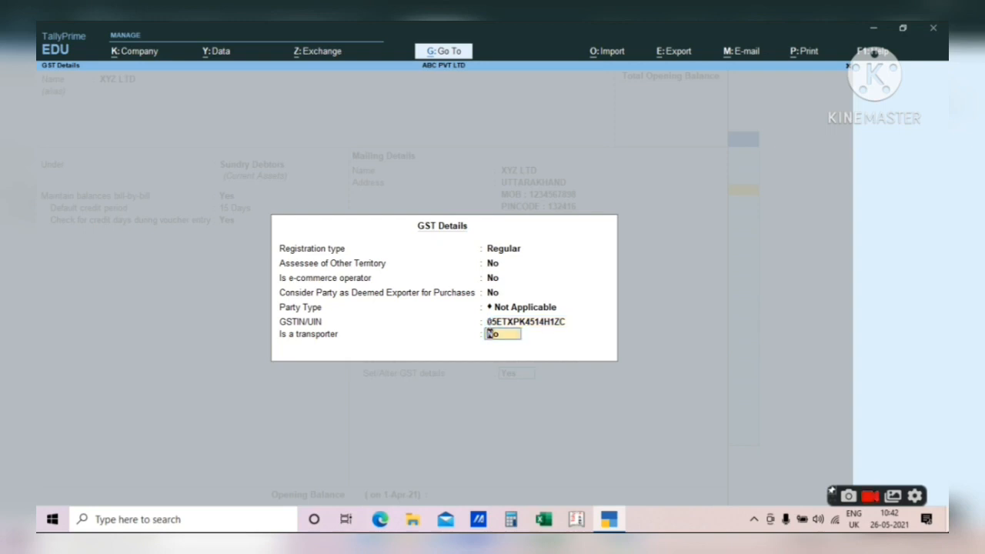
key(Return)
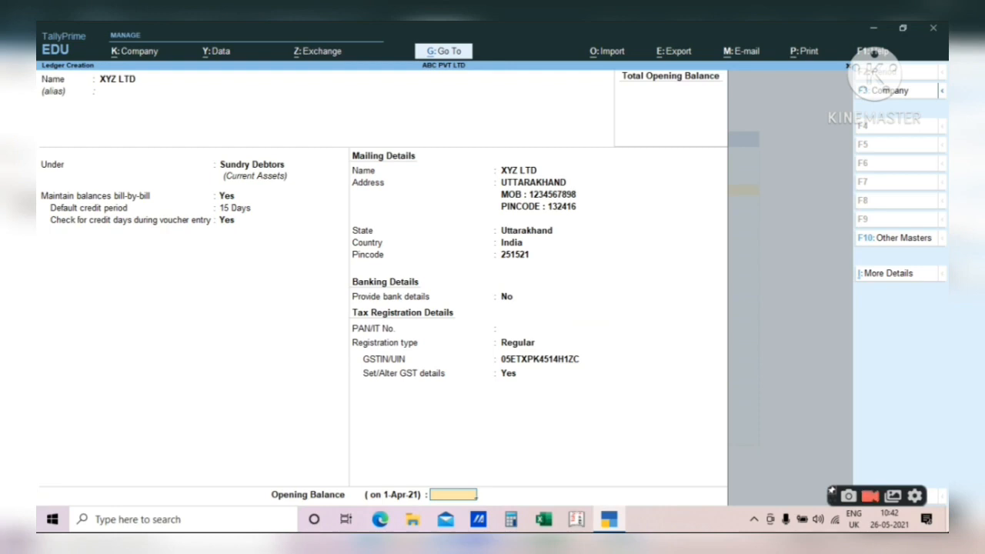
- Clear XYZ LTD's opening balance and confirm saving the ledger
text(1)
key(Return)
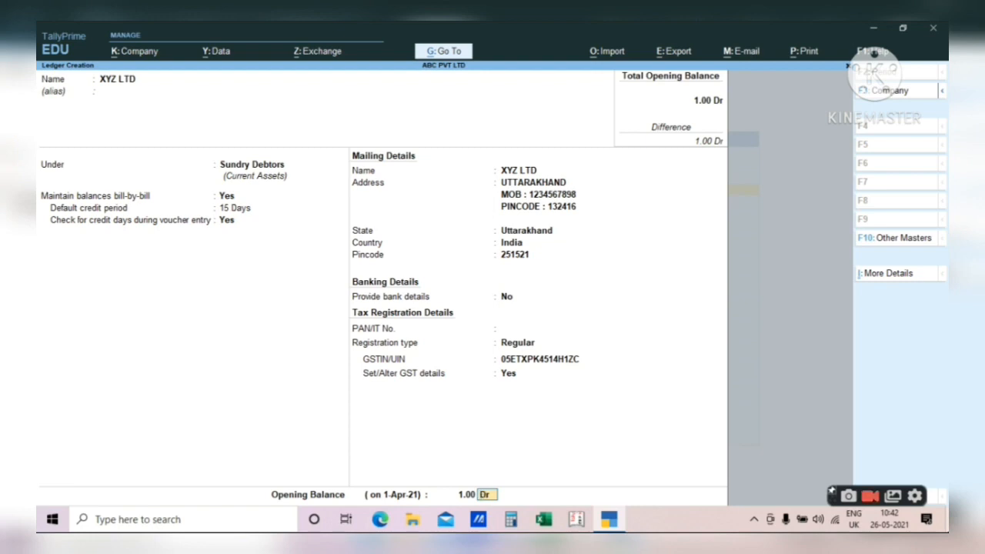
key(BackSpace)
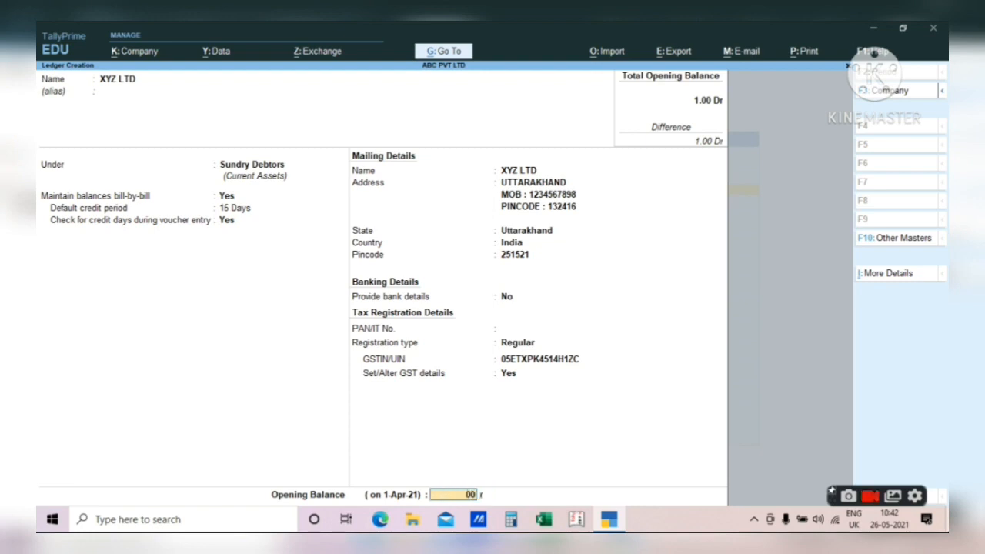
key(Return)
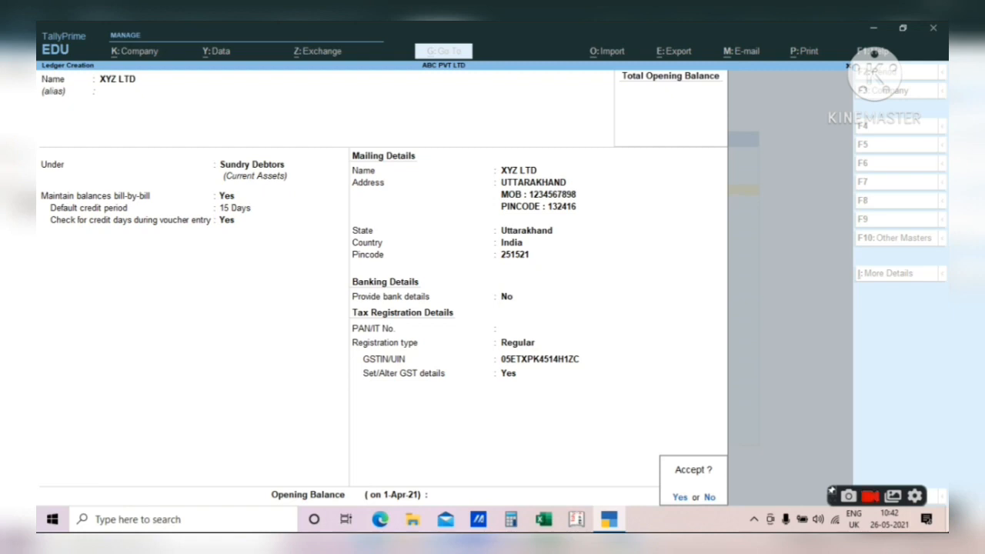
key(y)
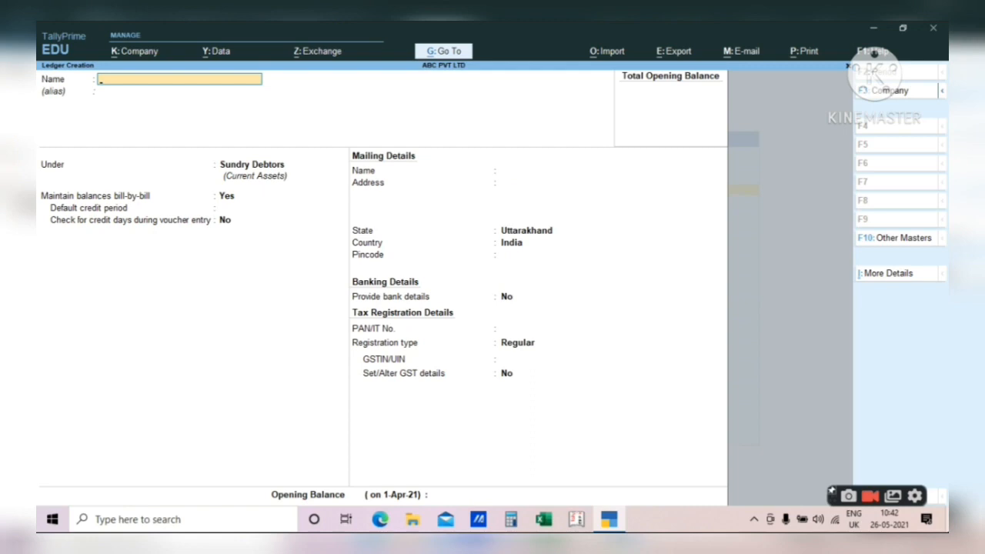
- Exit ledger creation and open Vouchers, starting a blank Payment voucher No. 1
key(Escape)
key(Escape)
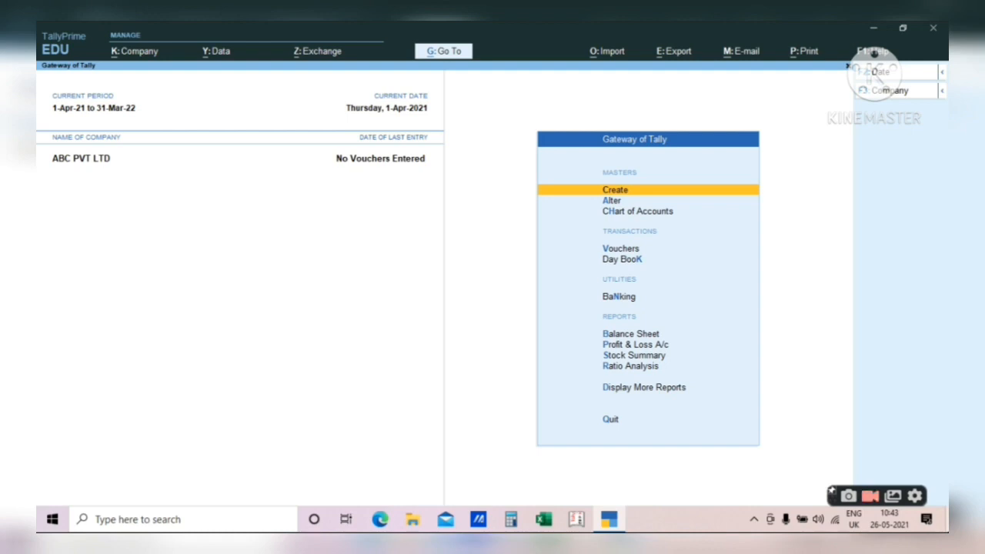
key(Down)
key(Down)
key(Down)
key(Down)
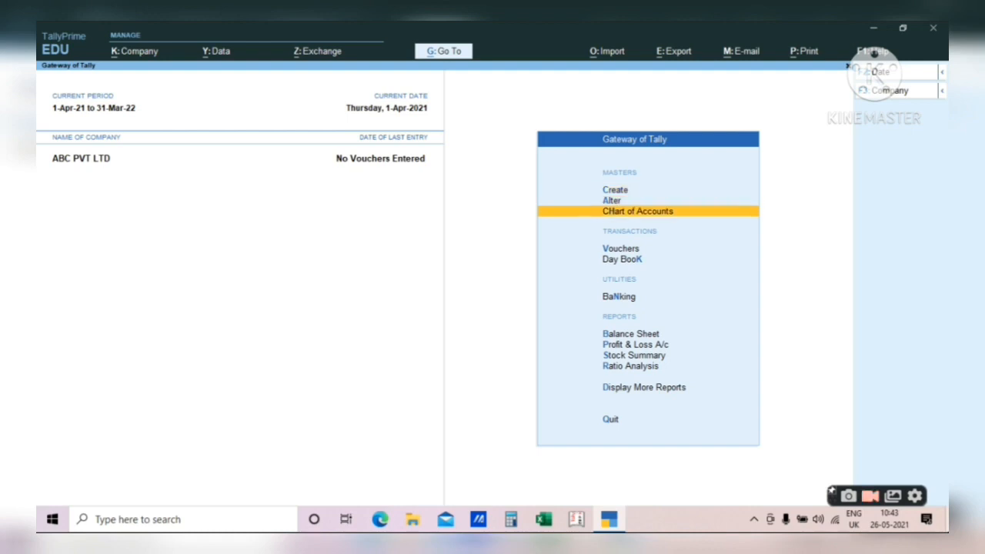
key(Up)
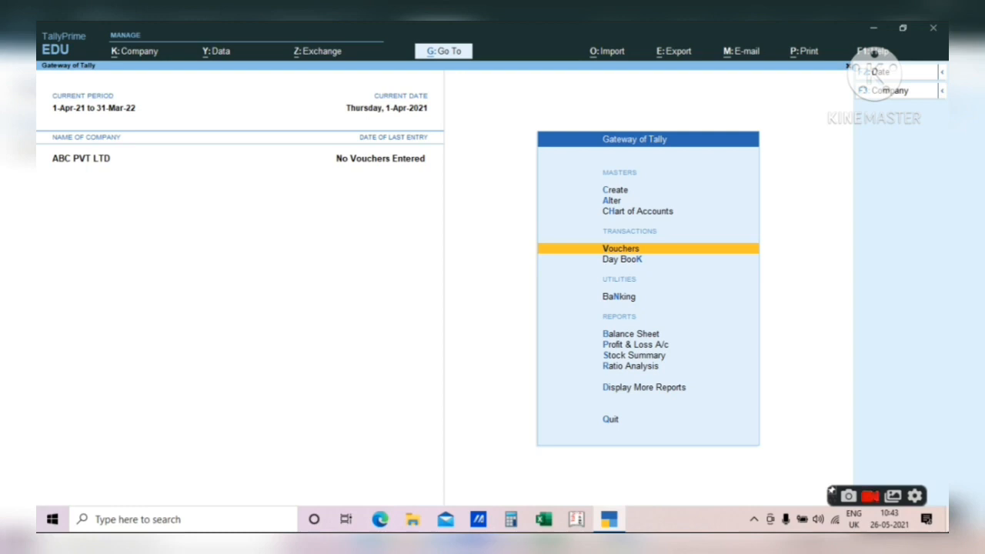
key(Return)
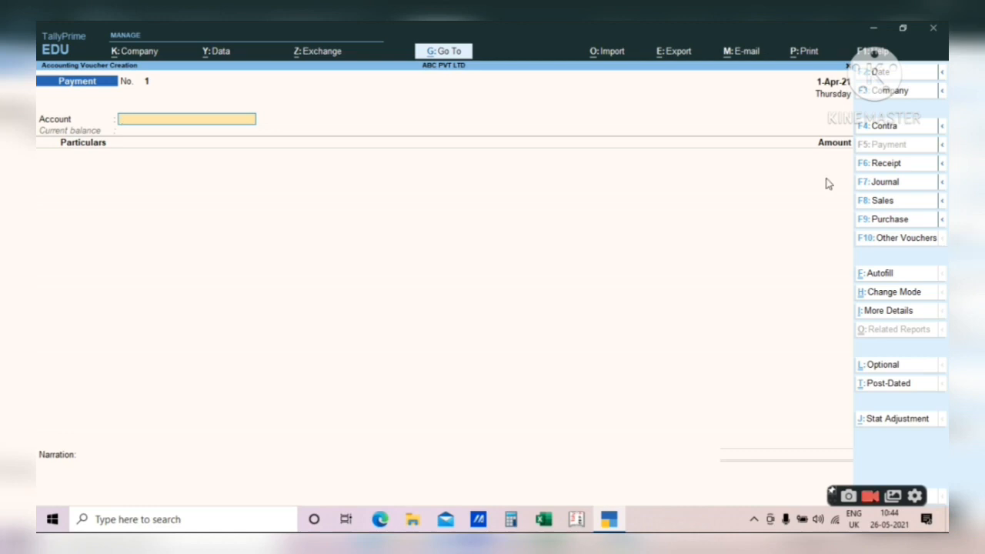
- Switch to an F8 Sales voucher and pick XYZ LTD as the party ledger
click(874, 208)
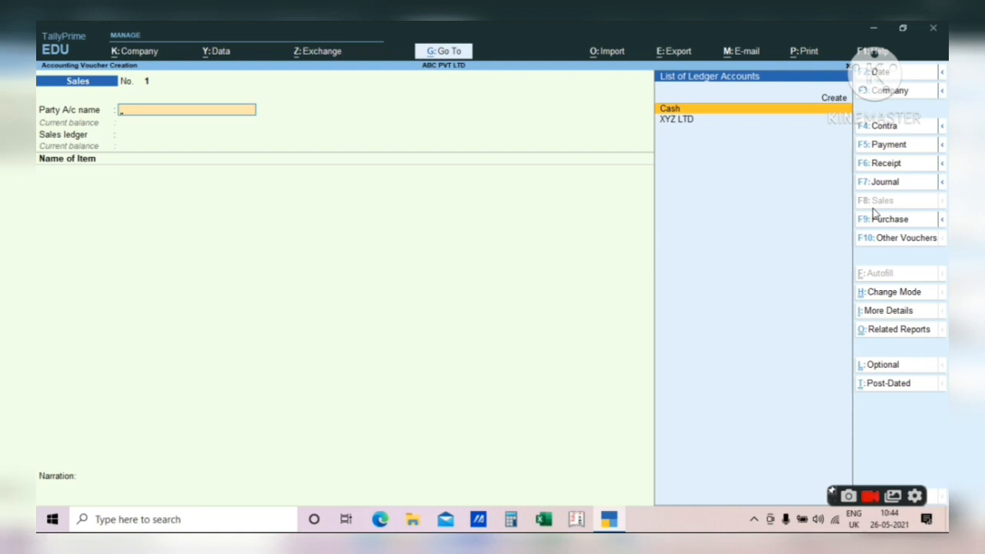
key(Down)
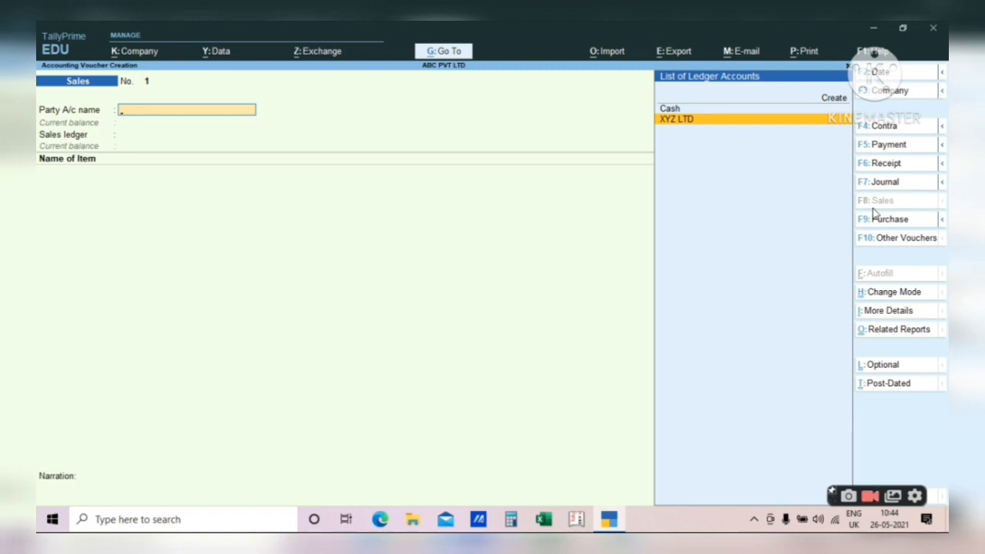
key(Up)
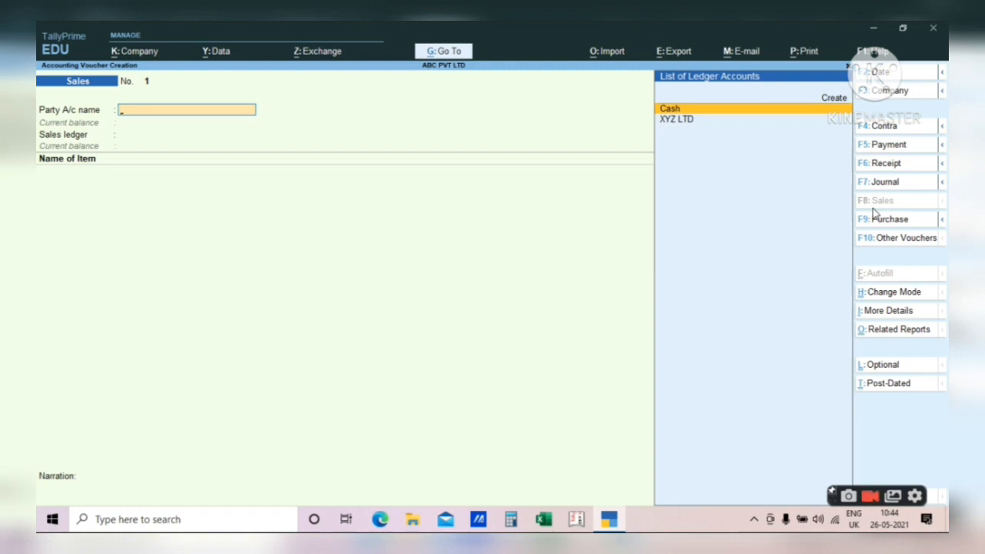
key(Down)
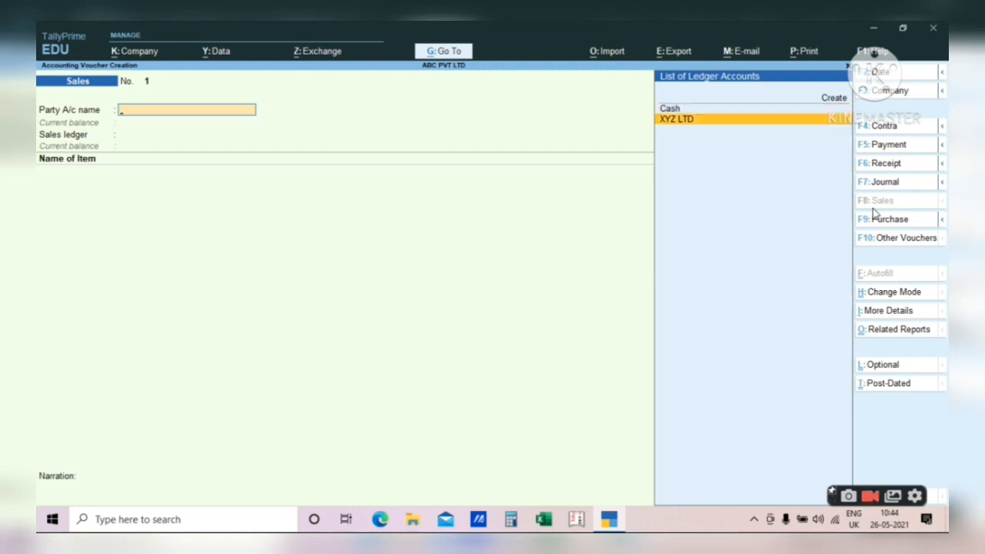
key(Return)
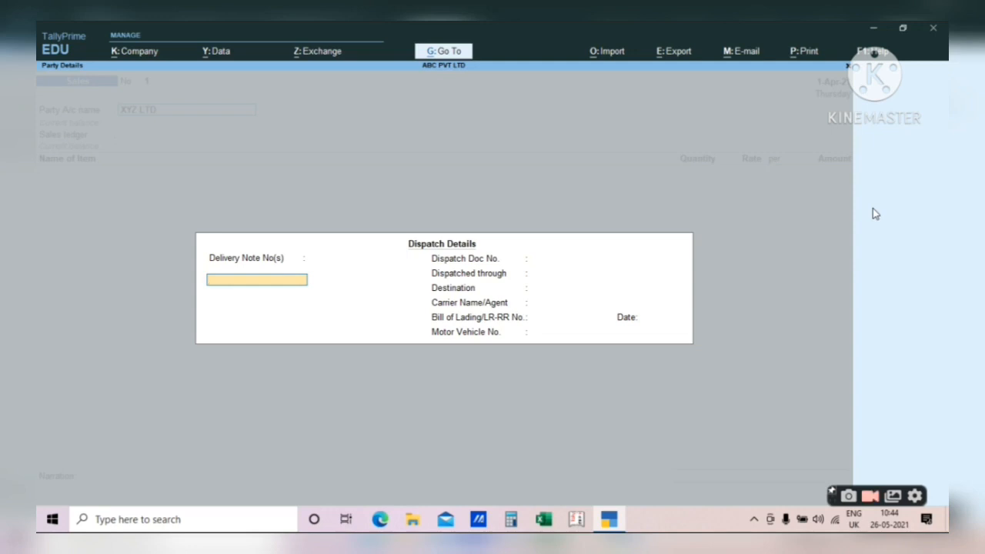
- Enter AK TRANSPORT as Dispatched through and G.R.NO. 123 as the dispatch document number
key(Return)
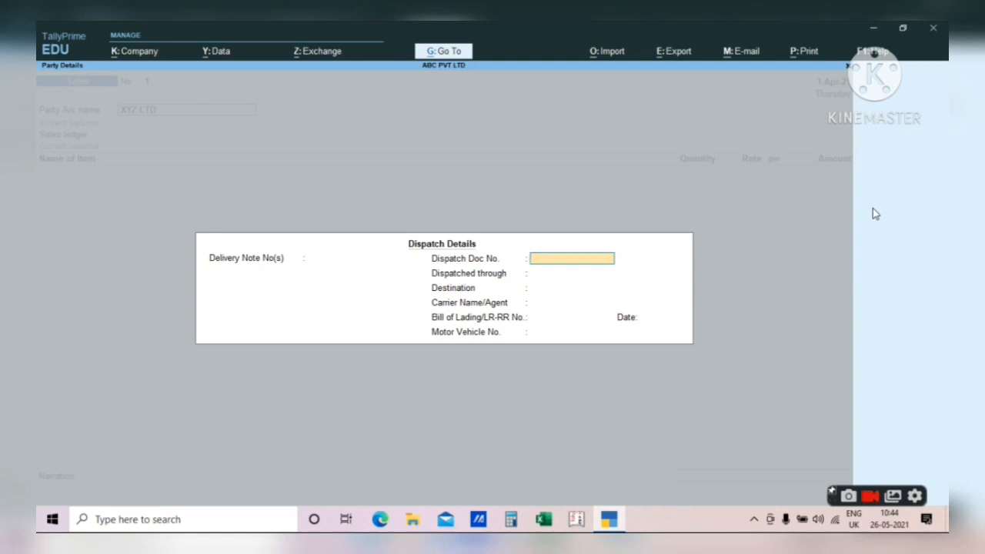
key(Return)
key(Up)
key(Return)
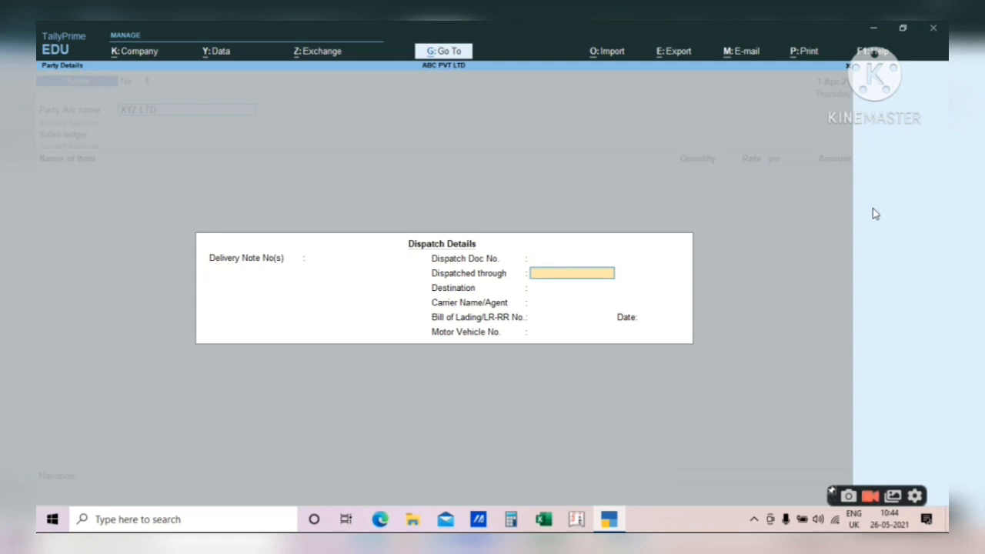
text(AK TRANSPORT)
key(Up)
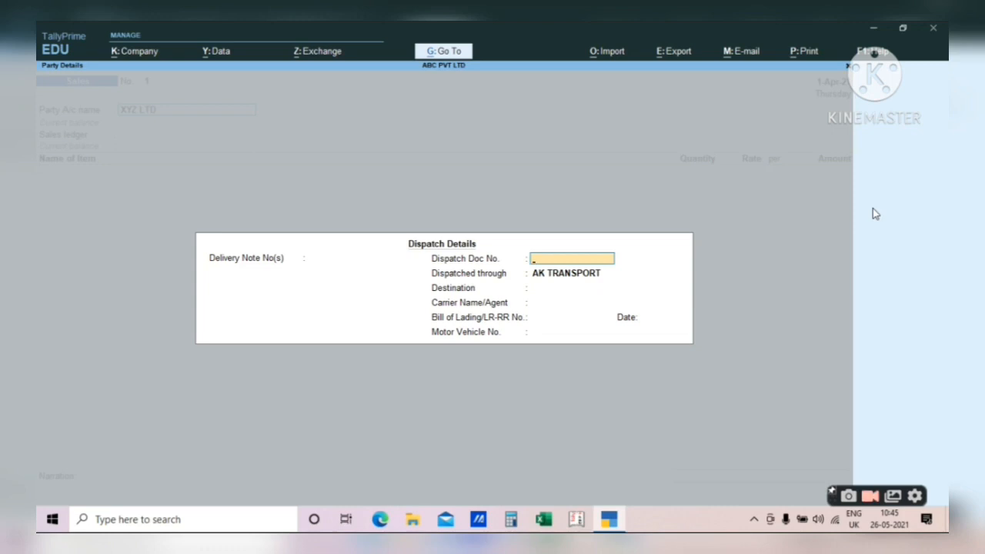
text(G.R.NO. 123)
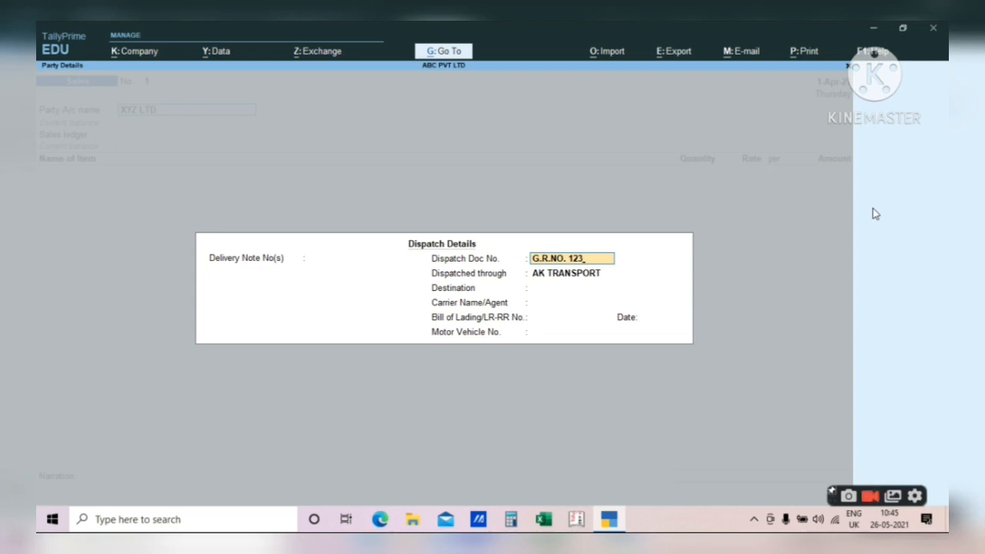
- Replace the earlier dispatch entries, settling on AK TPT as the Dispatched through carrier
key(BackSpace)
key(BackSpace)
key(BackSpace)
key(BackSpace)
key(BackSpace)
key(BackSpace)
key(BackSpace)
key(BackSpace)
key(BackSpace)
key(BackSpace)
key(BackSpace)
key(Return)
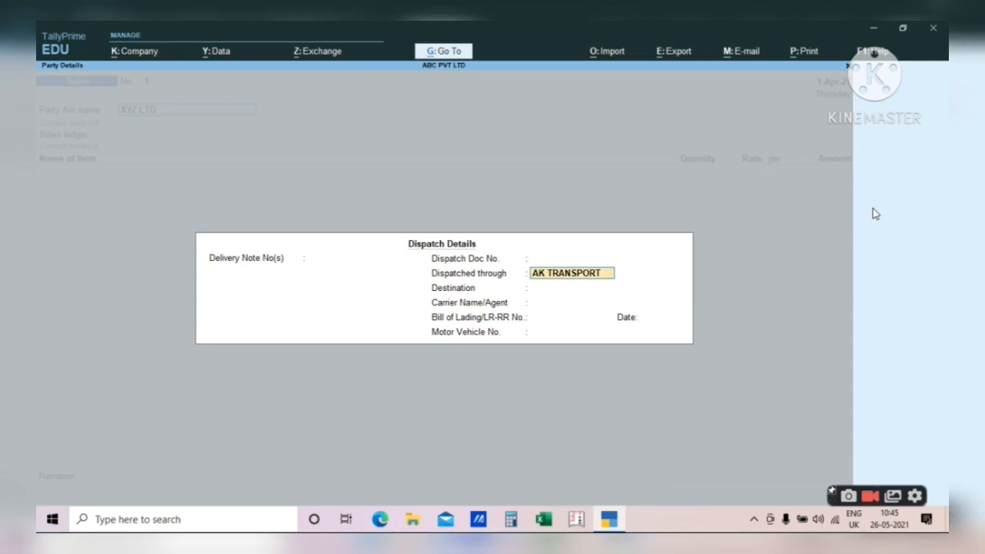
key(BackSpace)
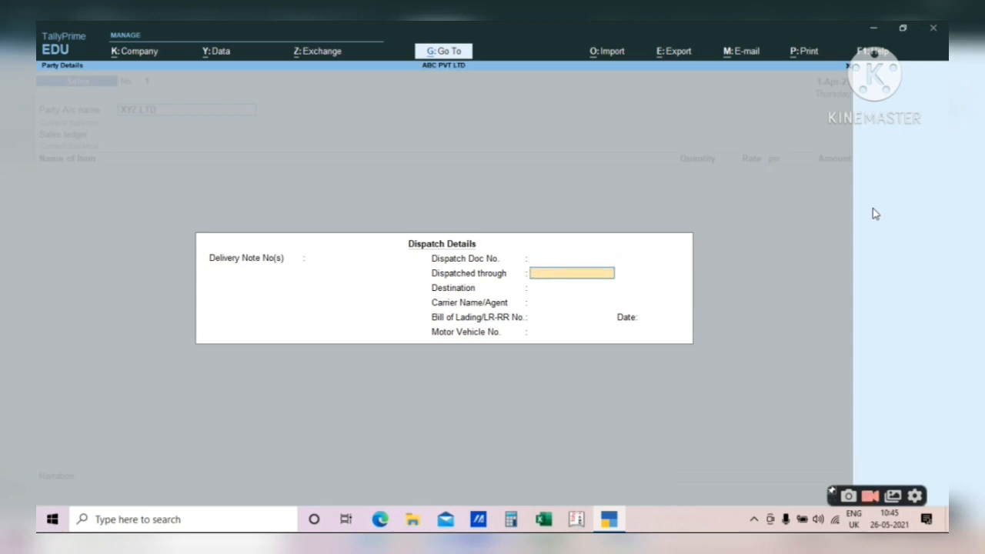
text(BY TEMPO)
key(Up)
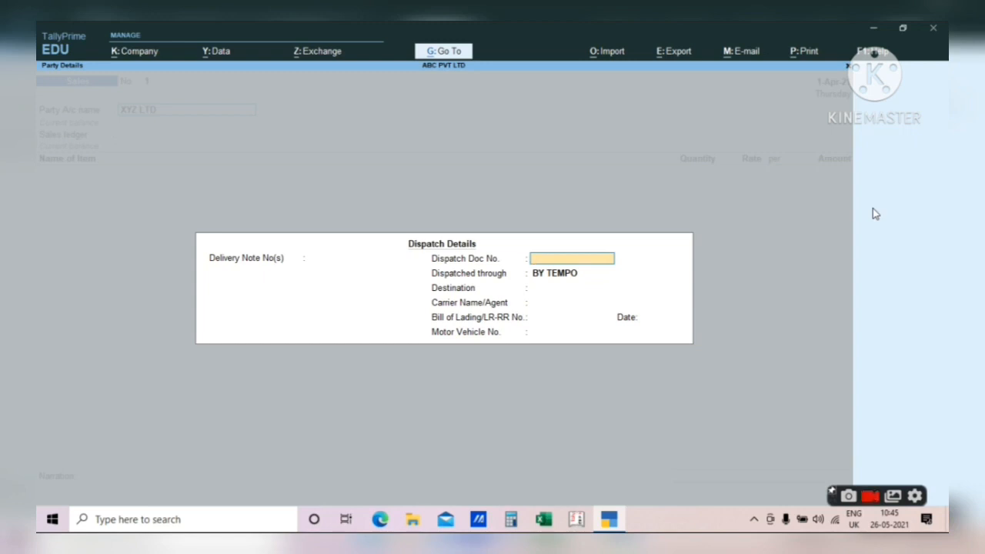
text(UKBSASDFCDS)
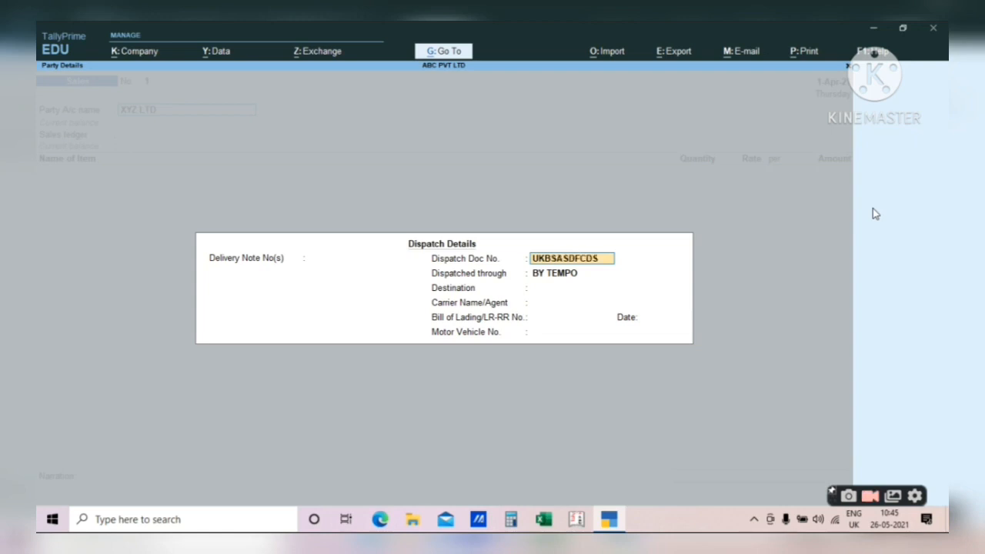
key(BackSpace)
key(BackSpace)
key(BackSpace)
key(BackSpace)
key(BackSpace)
key(BackSpace)
key(BackSpace)
key(BackSpace)
key(BackSpace)
key(BackSpace)
key(BackSpace)
key(Return)
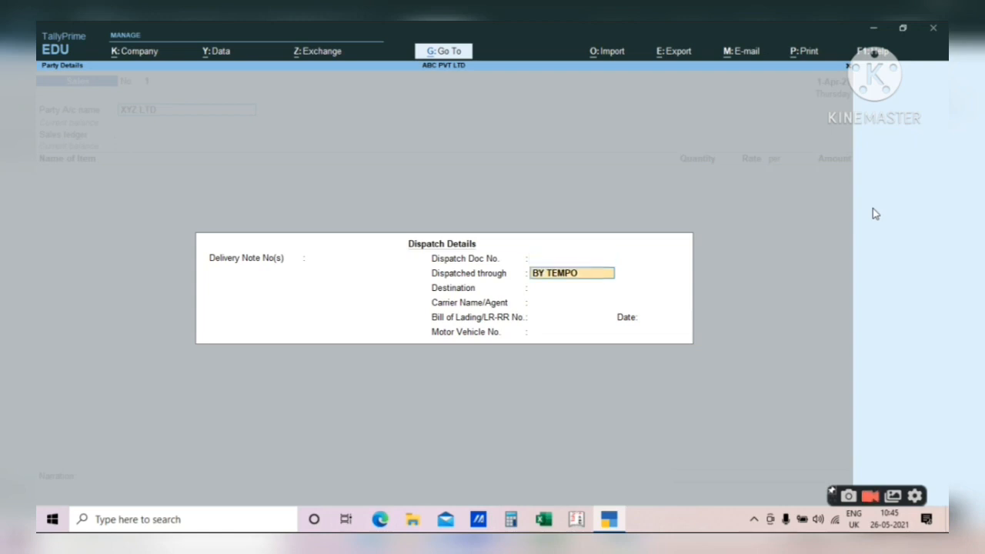
key(BackSpace)
key(BackSpace)
key(BackSpace)
key(BackSpace)
key(BackSpace)
key(BackSpace)
key(BackSpace)
key(BackSpace)
text(AK)
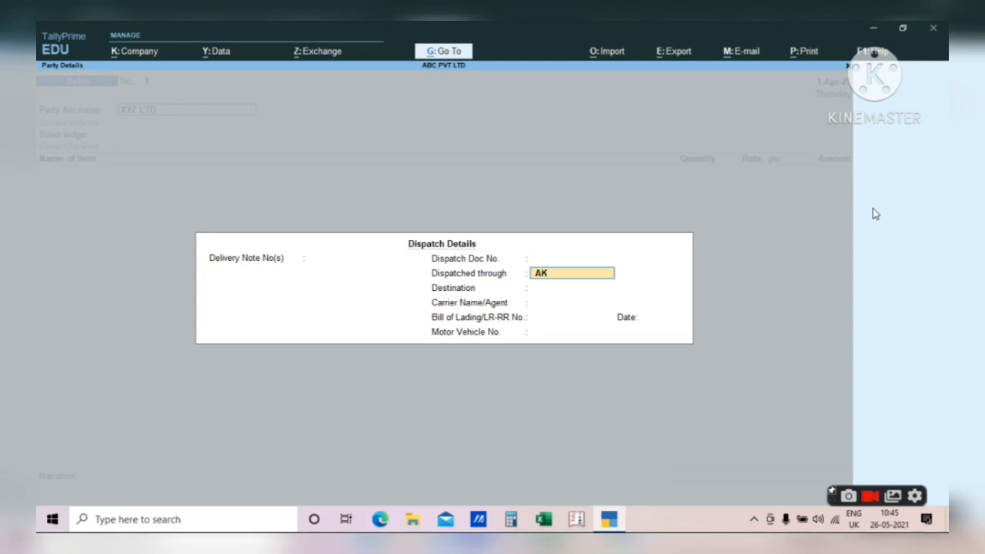
text( TE)
key(BackSpace)
text(PT)
key(Up)
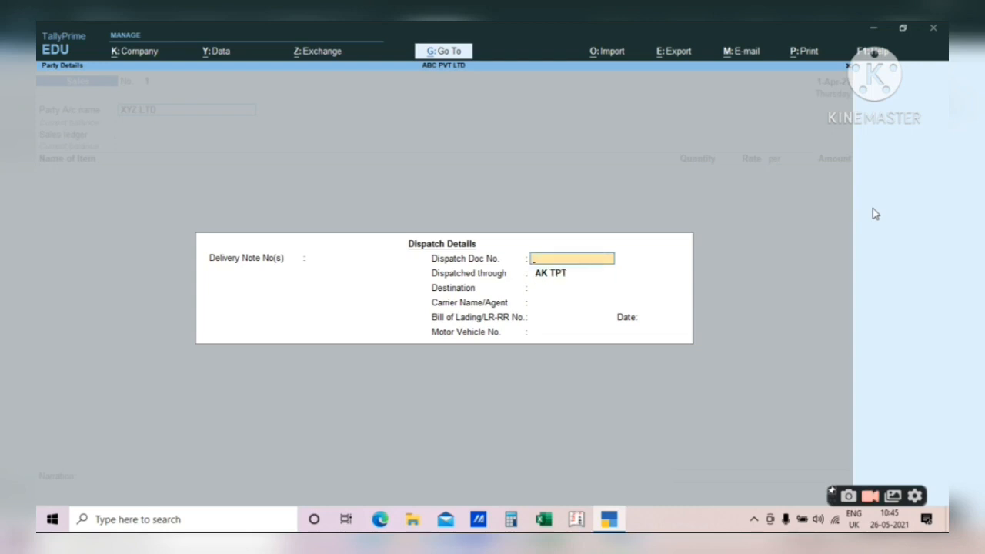
- Enter dispatch document number 123 and destination DEHRADUN, leaving the remaining dispatch fields blank
text(123)
key(Return)
key(Return)
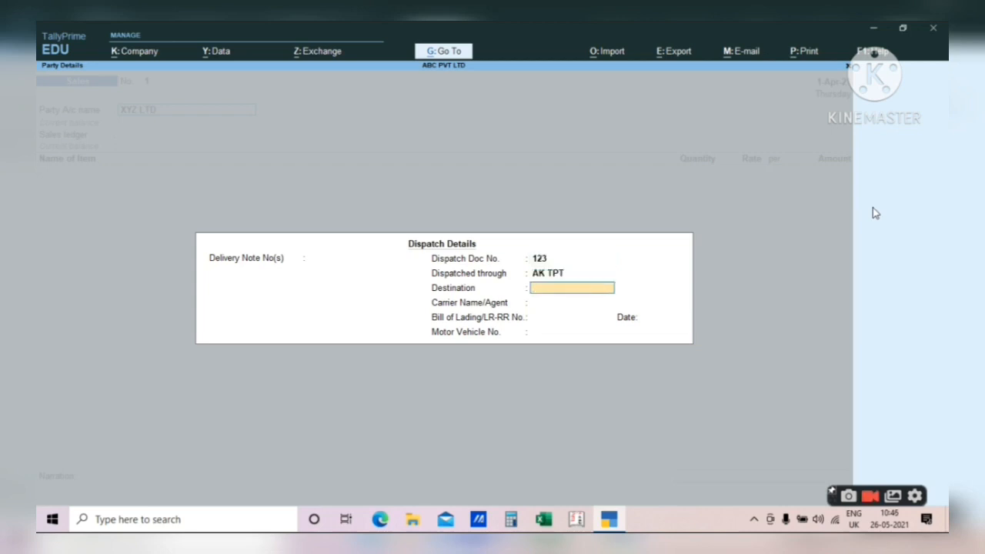
text(DEHRADUN)
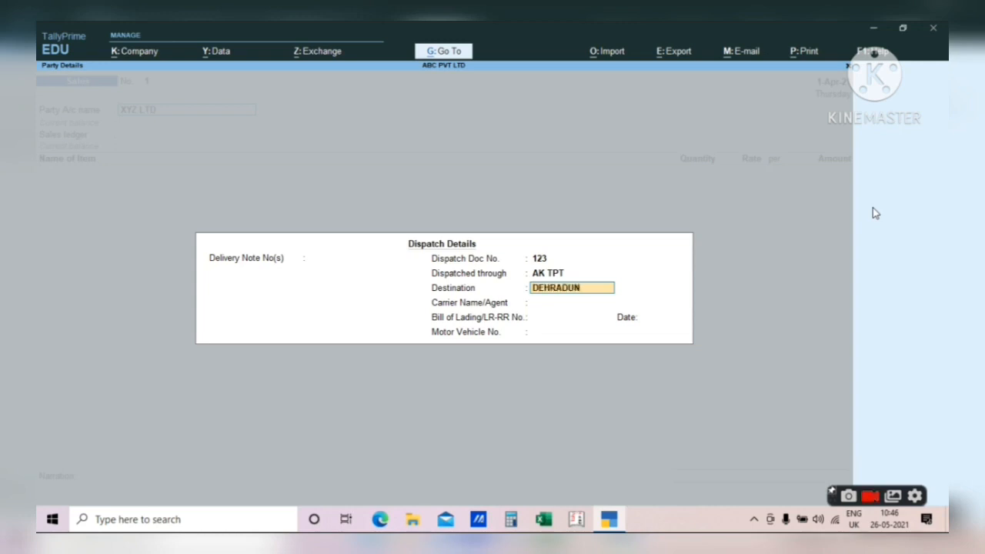
key(Return)
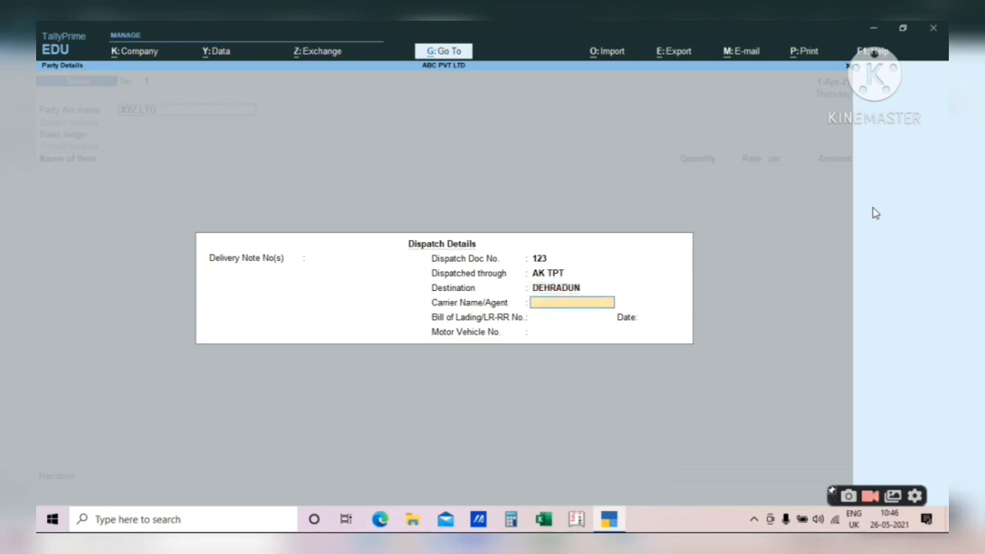
key(Return)
key(Up)
key(Up)
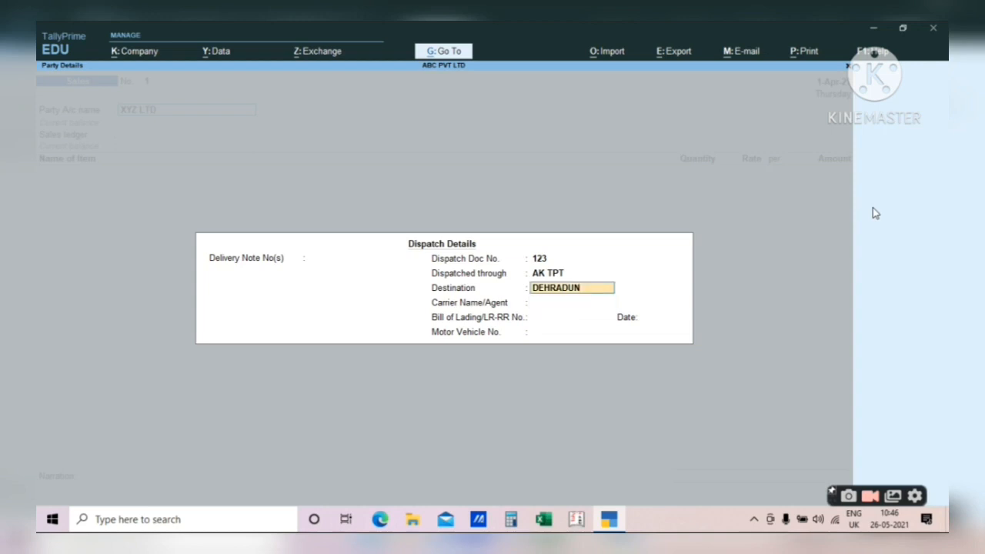
key(Up)
key(Return)
key(Return)
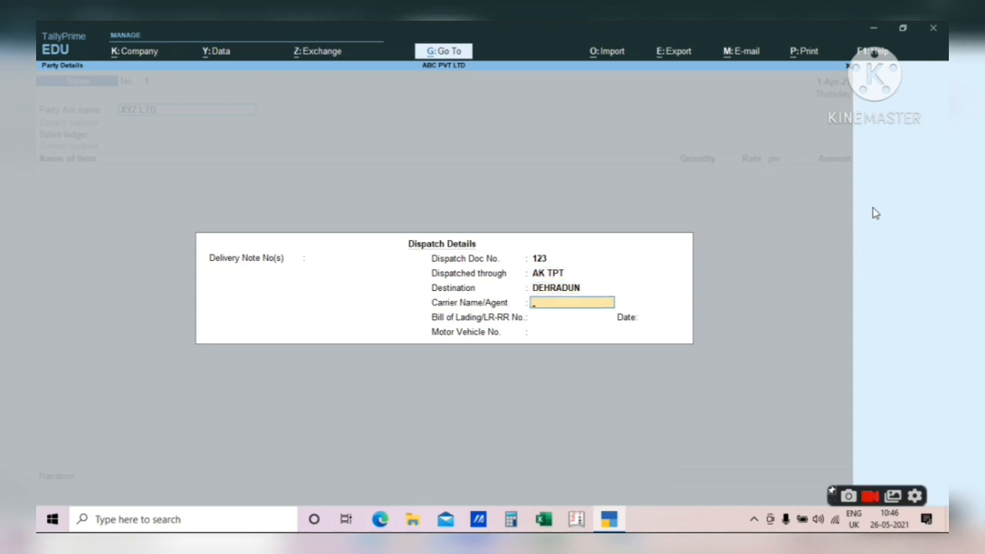
key(Return)
key(Return)
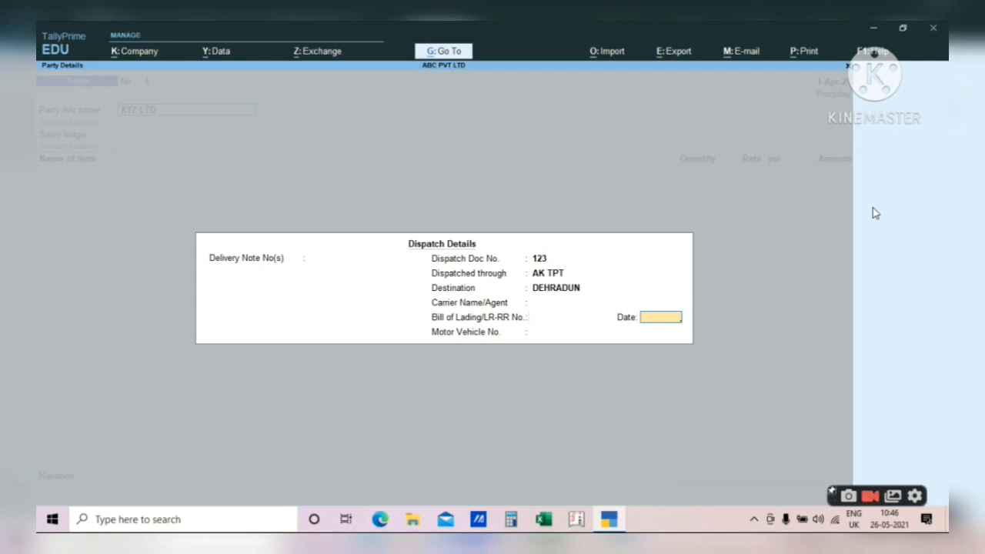
key(Return)
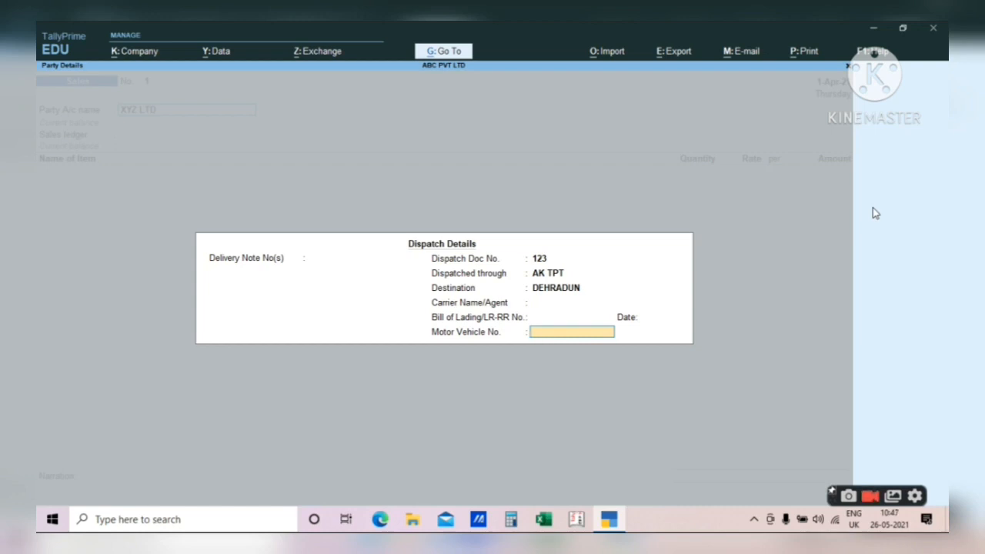
key(Return)
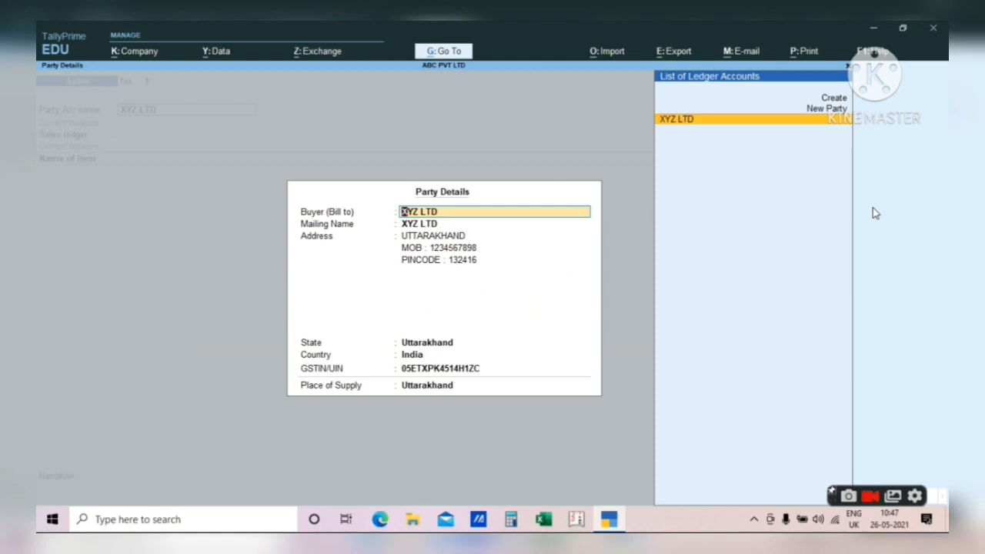
- Accept XYZ LTD's mailing name, address and Uttarakhand state unchanged in Party Details
key(Return)
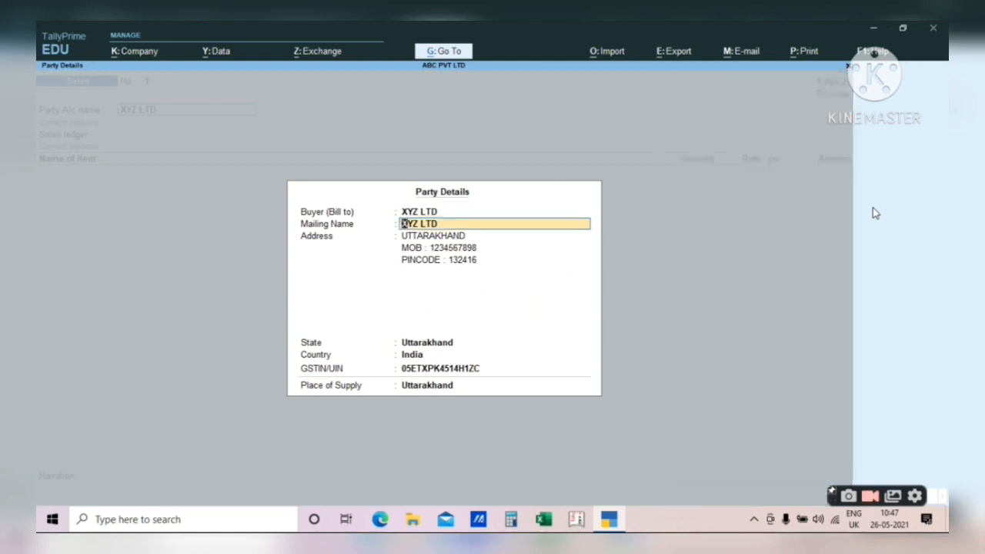
key(Return)
key(Return)
key(Return)
key(Return)
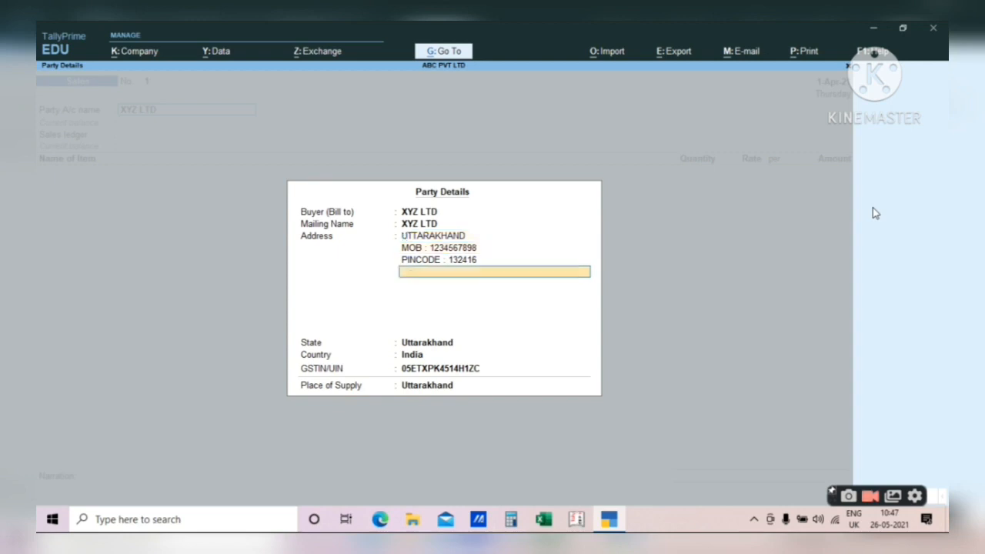
key(Return)
key(Return)
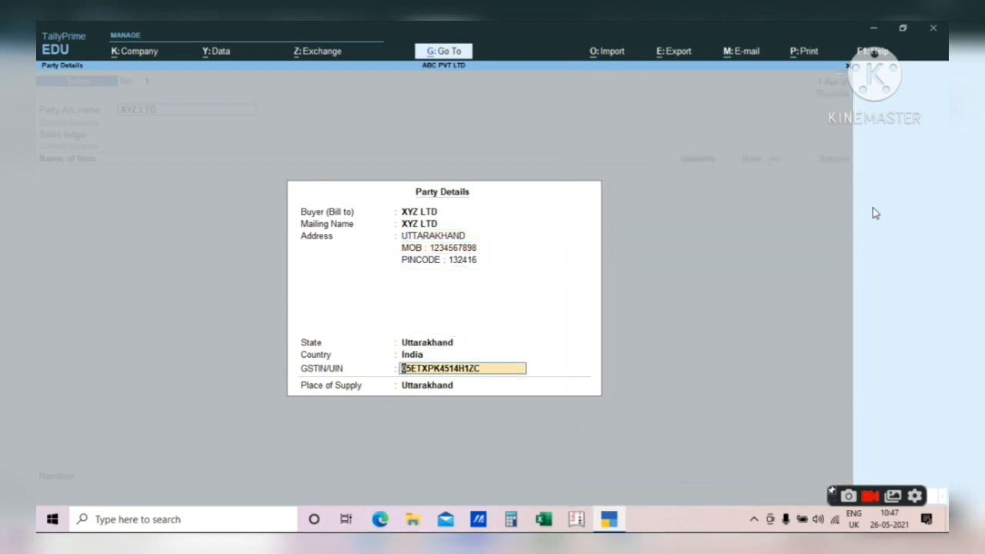
key(Return)
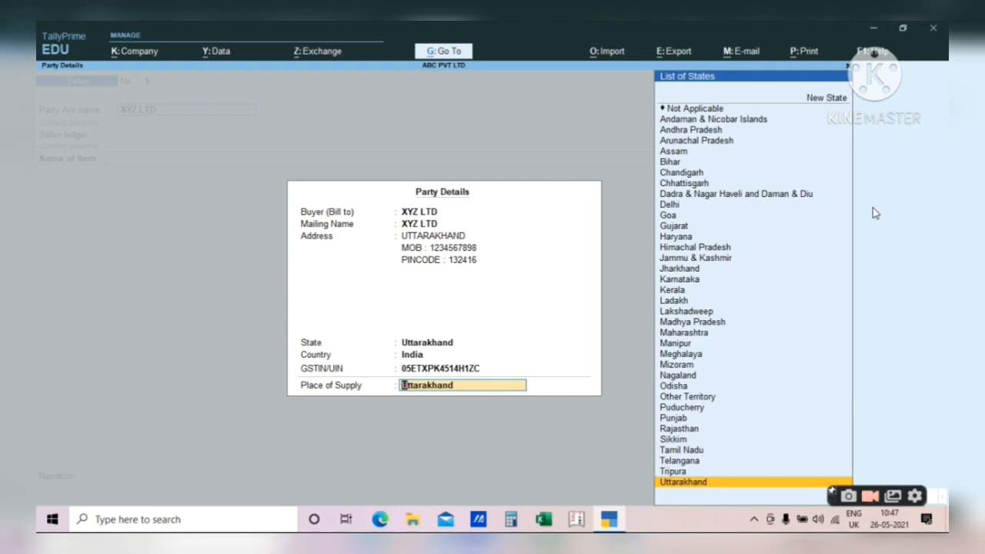
key(Return)
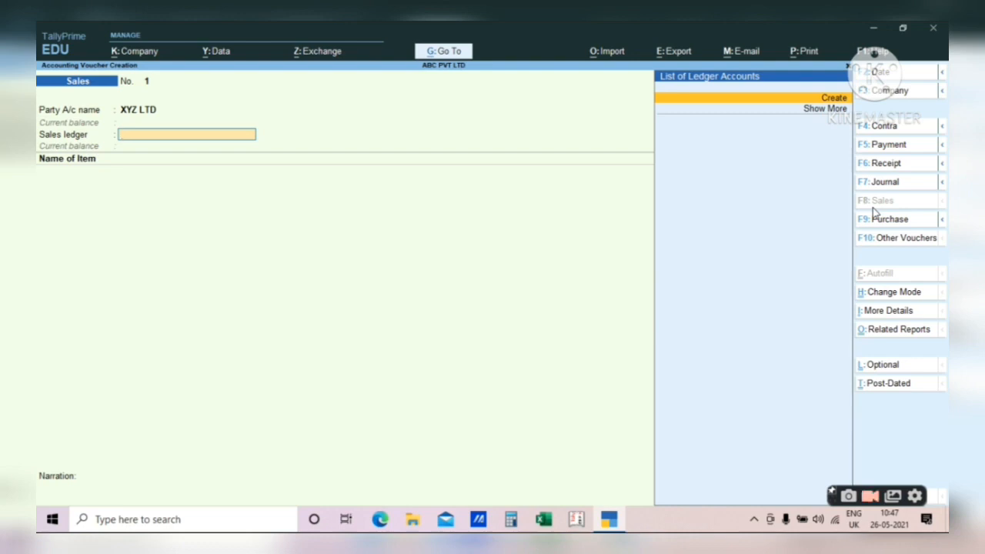
- Create ledger SALES ACCOUNT under Sales Accounts, GST Applicable, with Set/Alter GST Details set to Yes
key(Return)
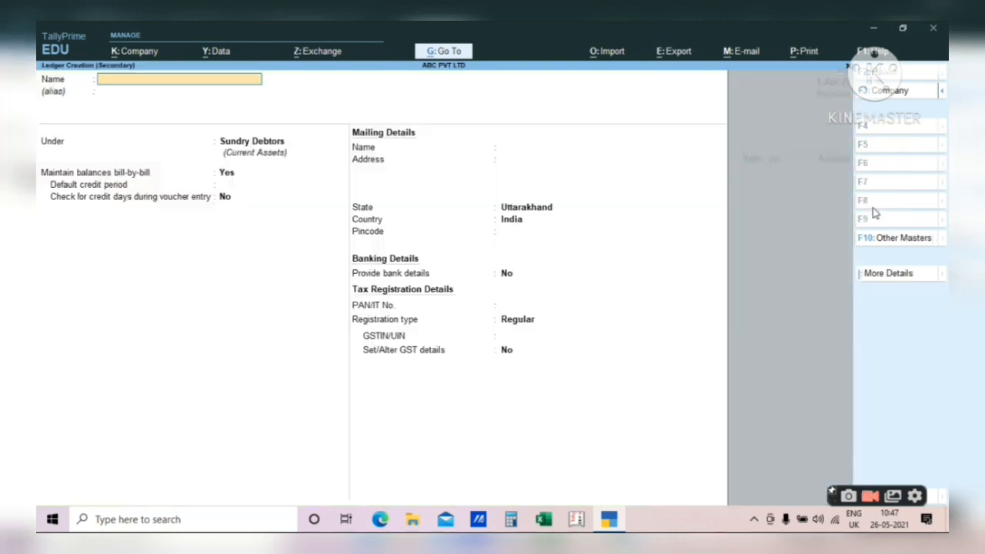
text(SALES A)
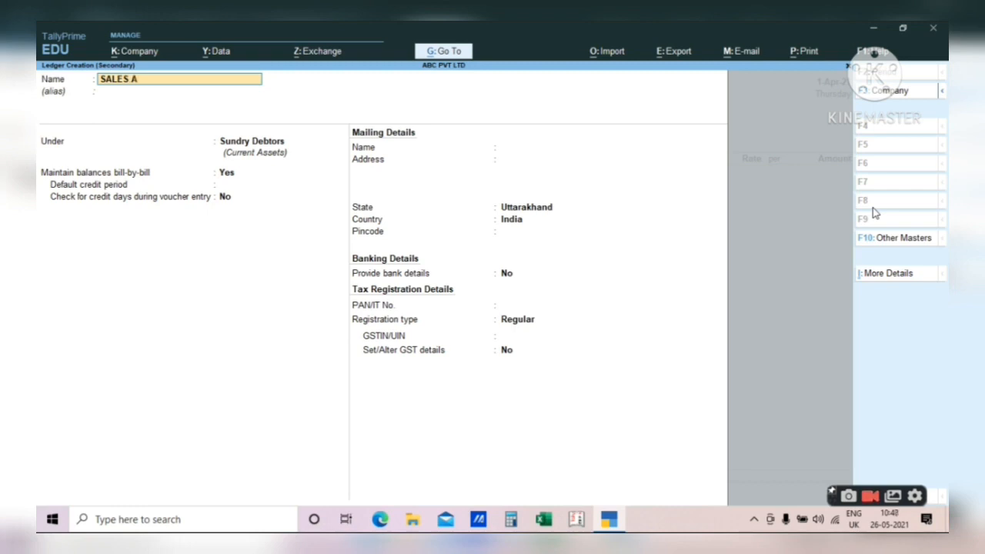
text(CCOUNT)
key(Return)
text(SA)
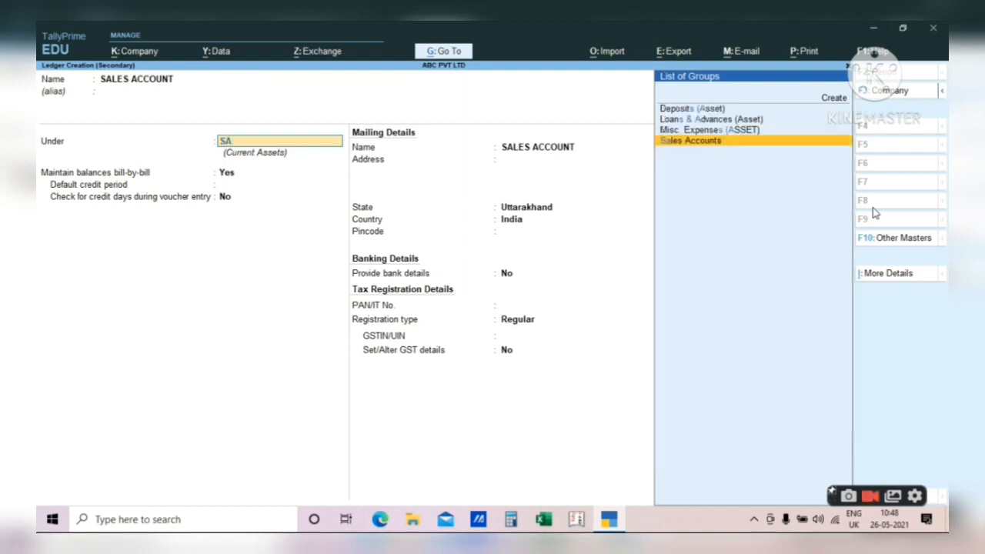
text(LES)
key(Return)
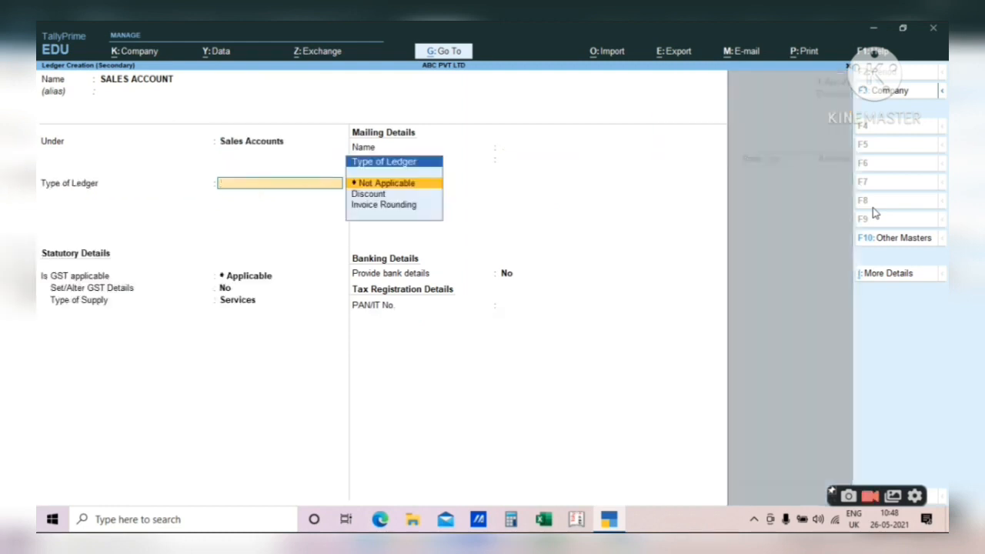
key(Down)
key(Down)
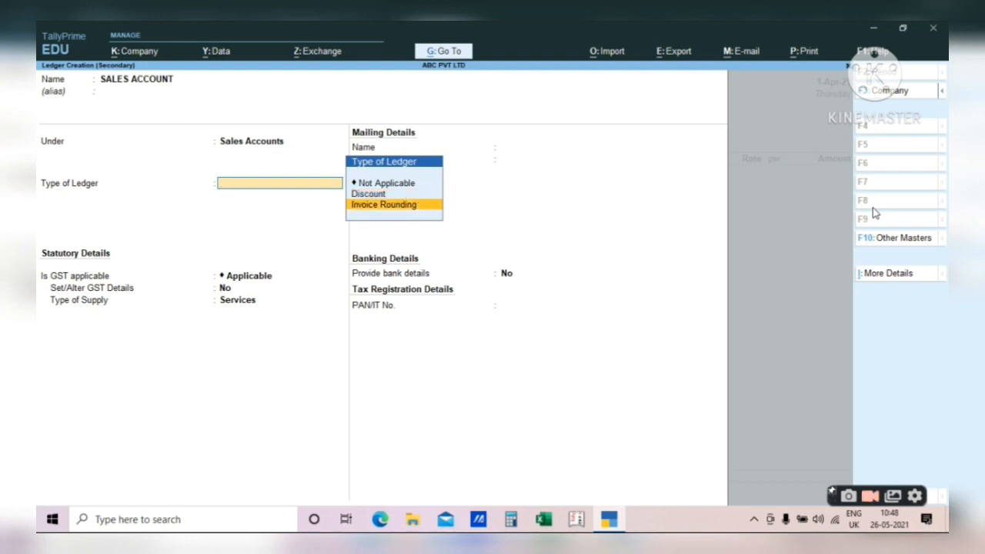
key(Down)
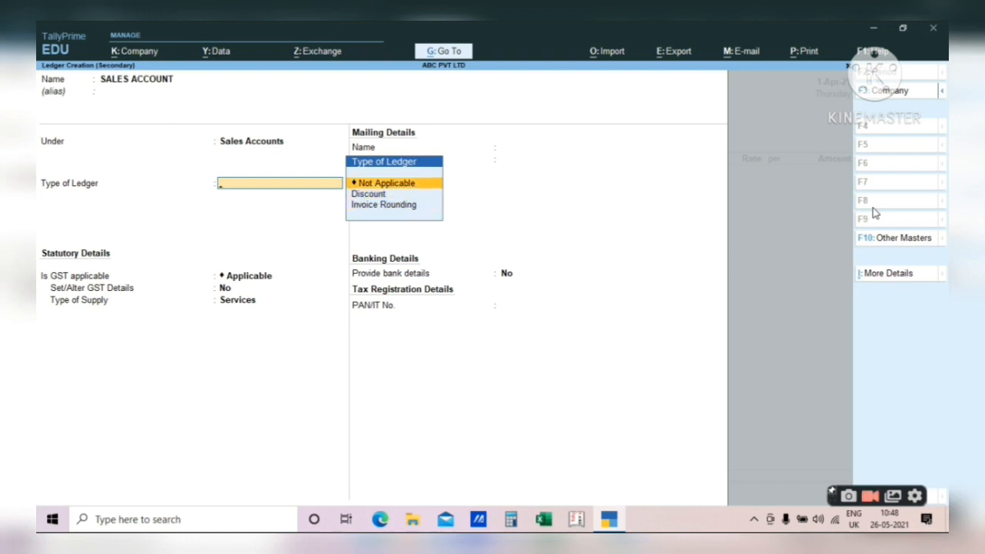
key(Return)
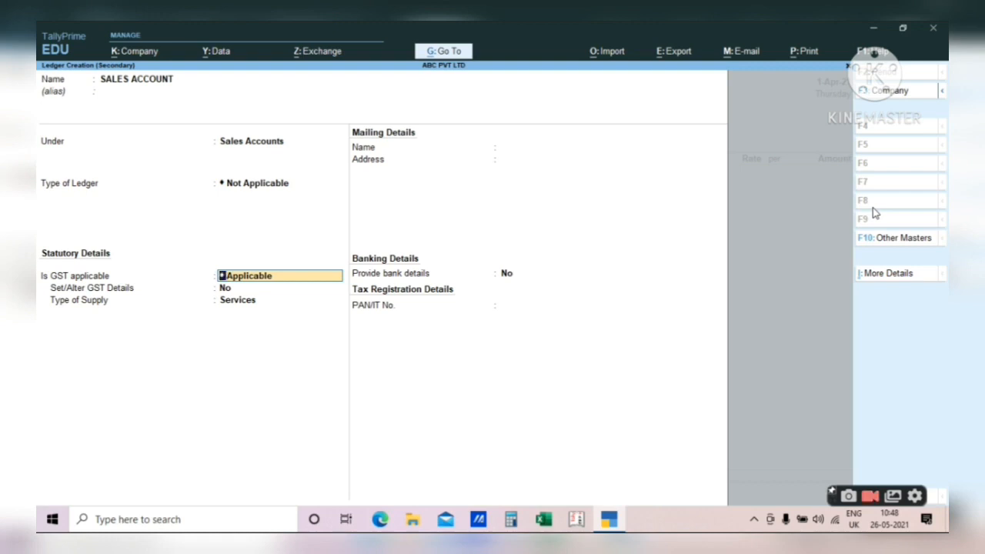
key(Return)
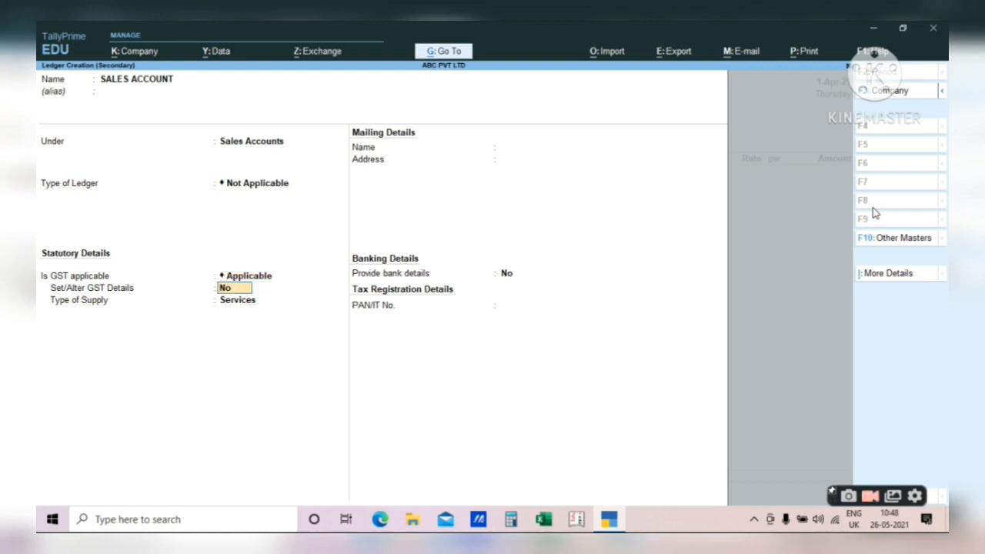
text(YY)
key(Return)
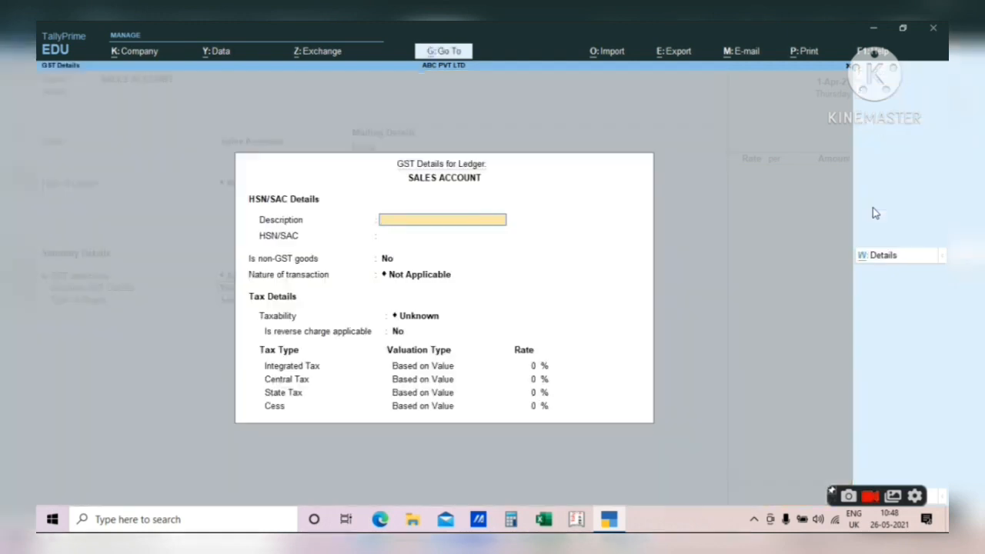
- Set the GST details to Sales Taxable with IGST 12%, CGST 6% and SGST 6%
key(Return)
key(Return)
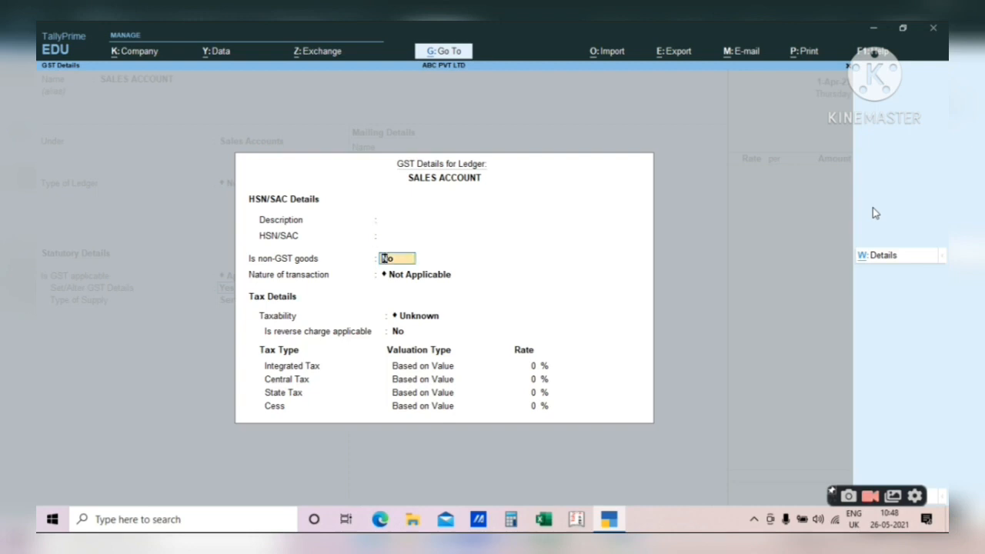
key(Return)
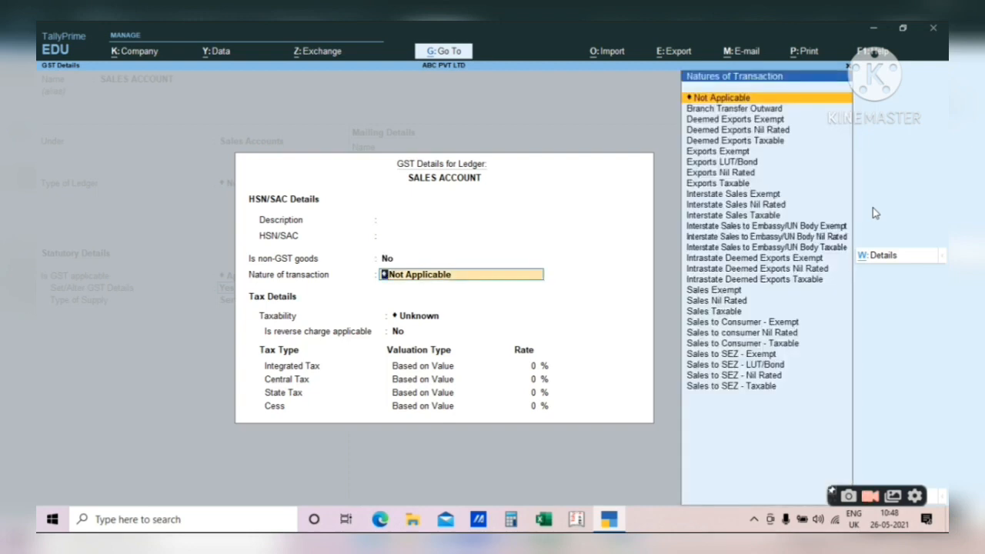
key(BackSpace)
text(SALES)
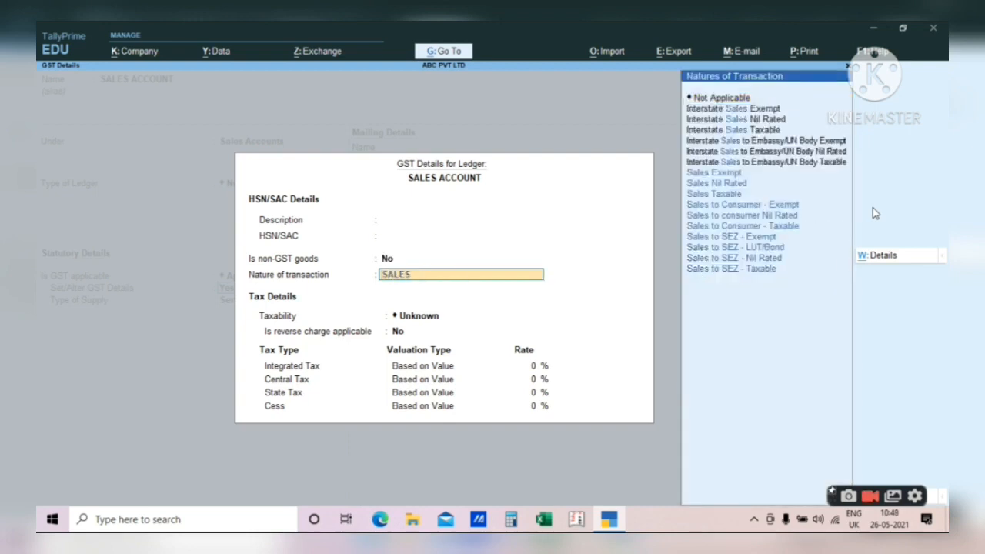
key(Down)
key(Down)
key(Return)
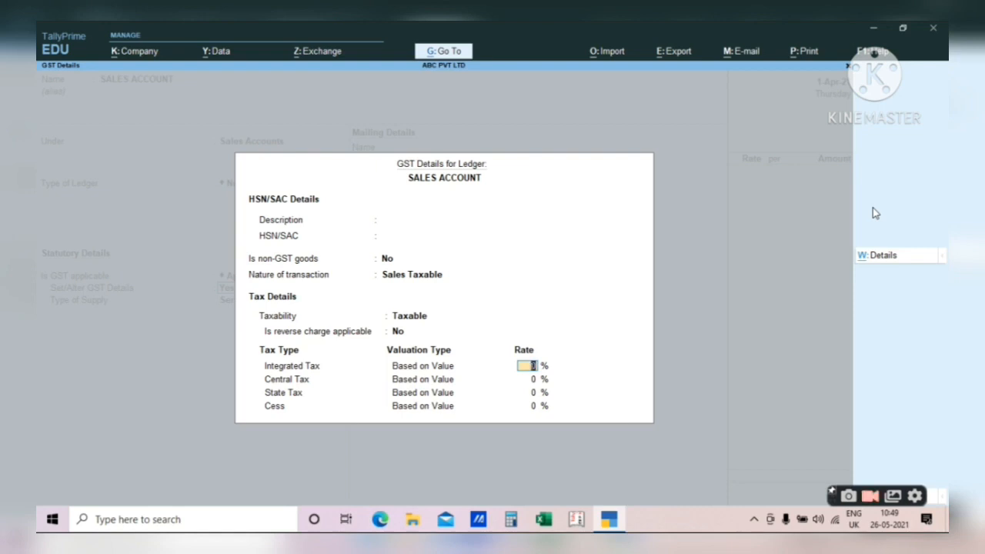
key(Return)
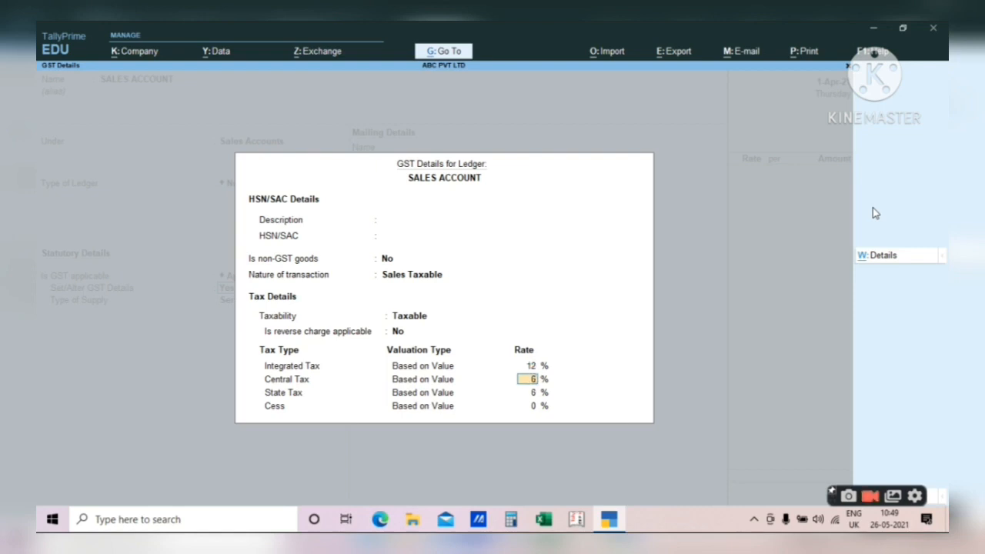
key(Down)
key(Up)
key(Up)
key(Down)
key(Return)
key(Return)
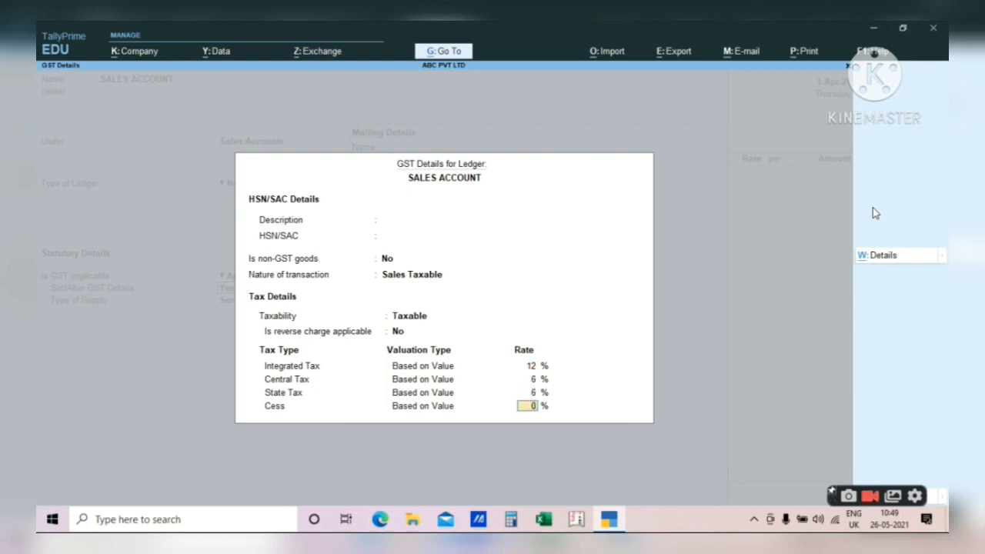
key(Return)
- Set the type of supply to Goods and save the SALES ACCOUNT ledger with Ctrl+A
key(Up)
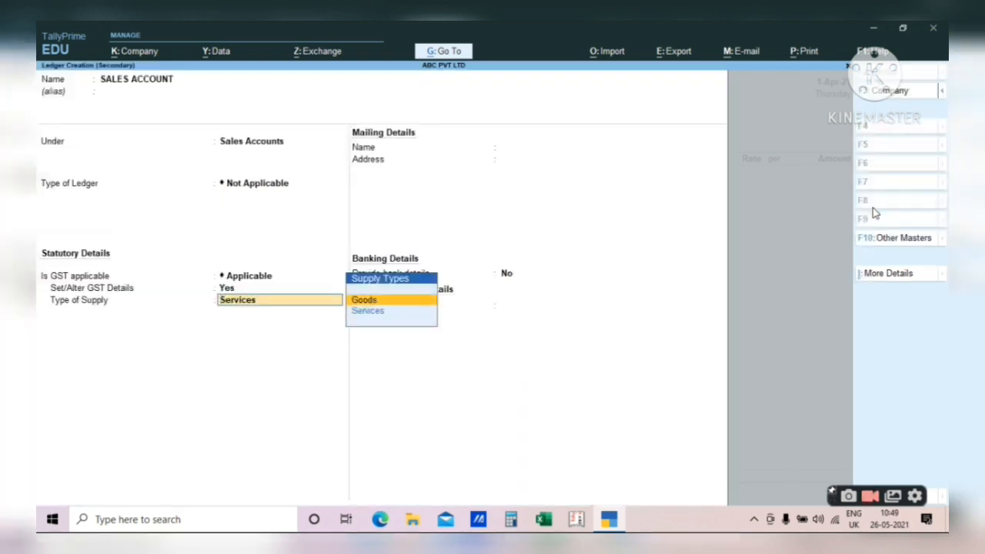
key(Return)
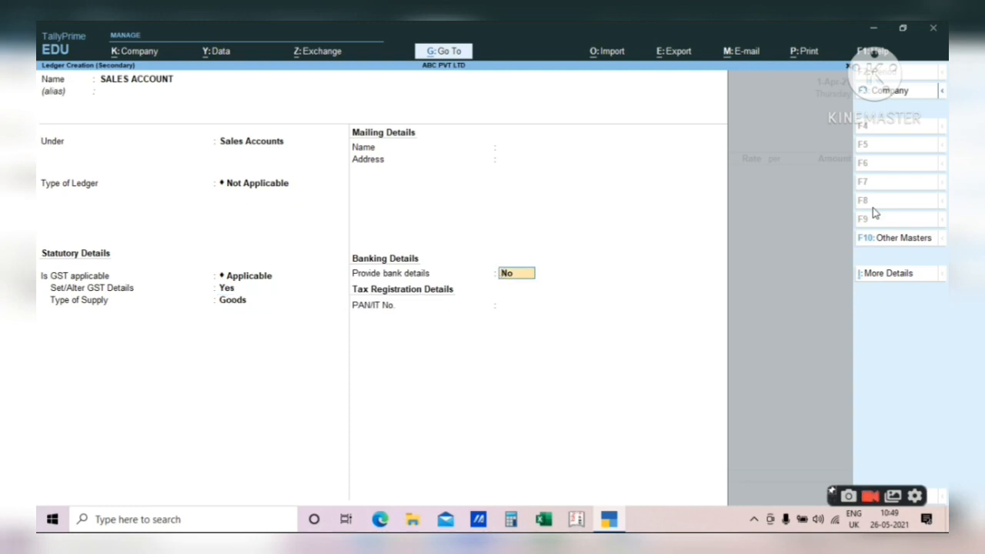
key(Return)
key(Escape)
key(BackSpace)
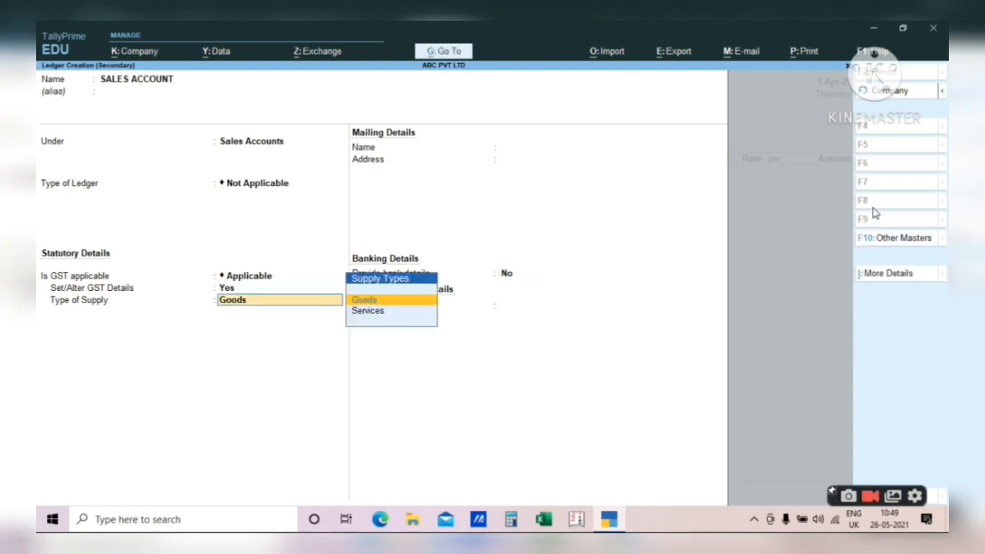
key(BackSpace)
key(BackSpace)
key(Return)
key(Return)
key(Return)
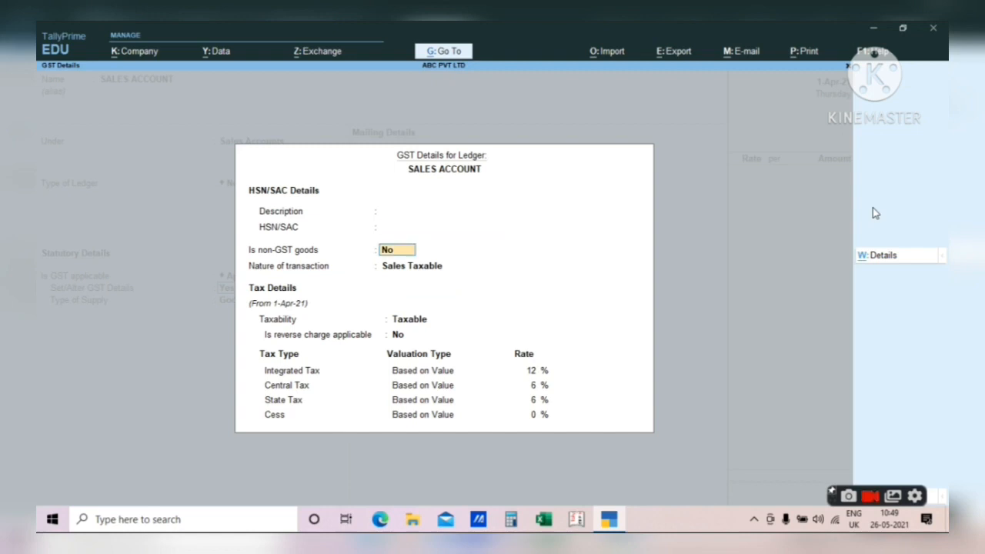
key(Return)
key(Return)
key(Return)
key(ctrl+a)
key(Return)
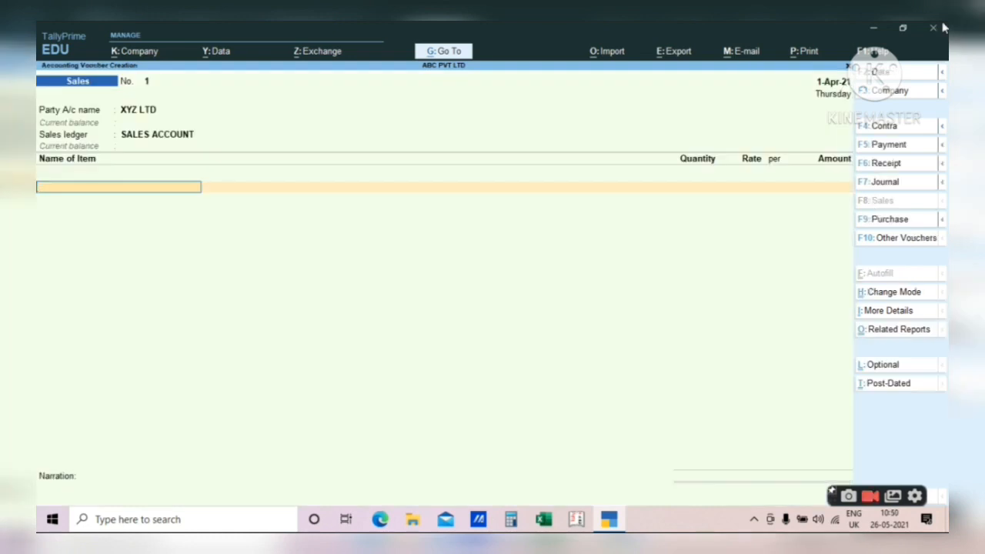
- Select CYCLE as the item with quantity 1 piece, accepting the negative stock warning
text(CYC)
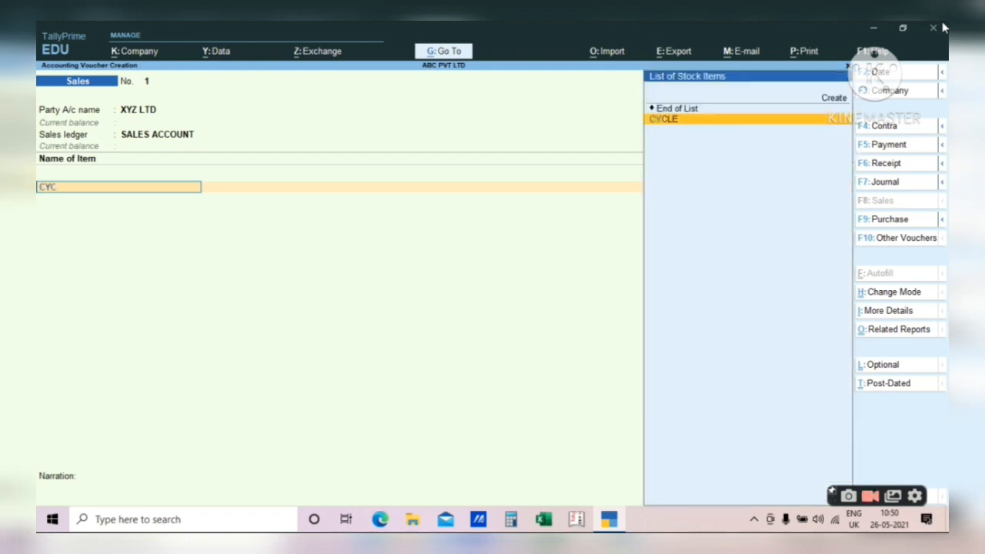
text(LE)
key(Return)
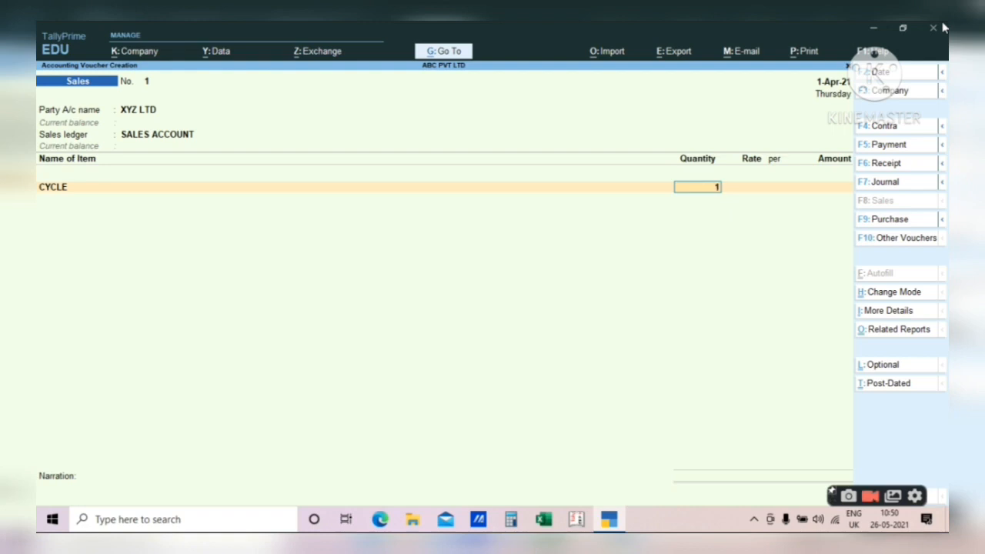
key(Return)
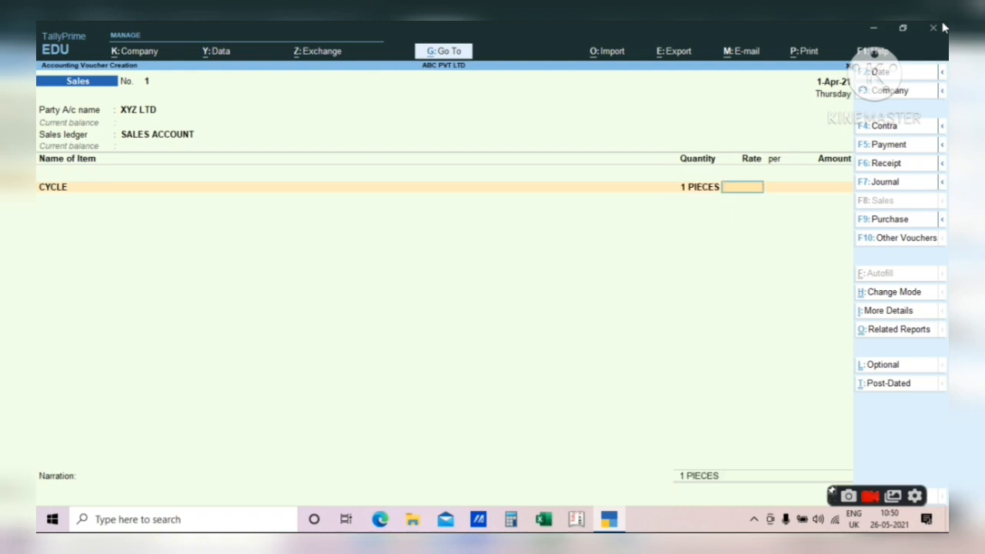
key(BackSpace)
key(Return)
key(BackSpace)
key(BackSpace)
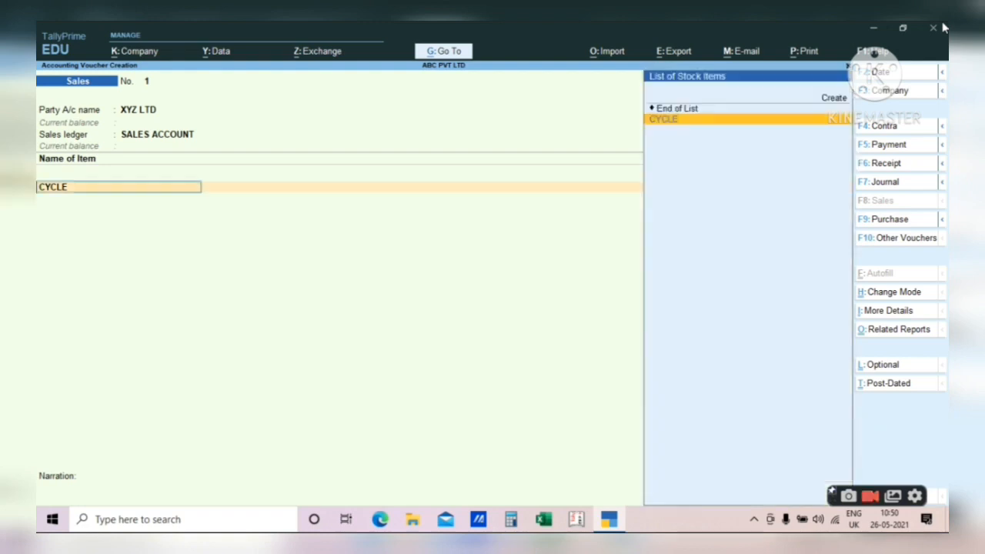
key(Return)
key(Return)
key(BackSpace)
key(BackSpace)
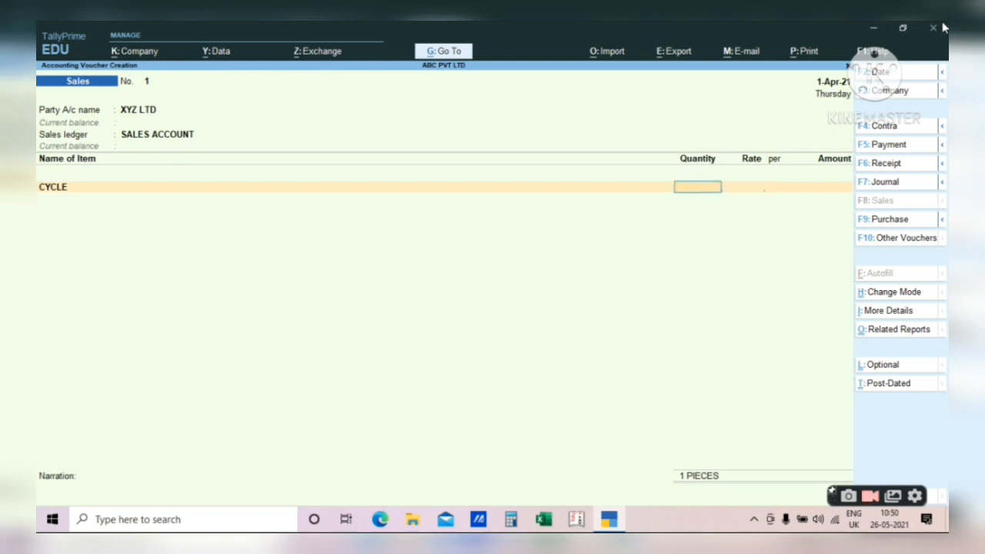
key(Return)
key(BackSpace)
key(Return)
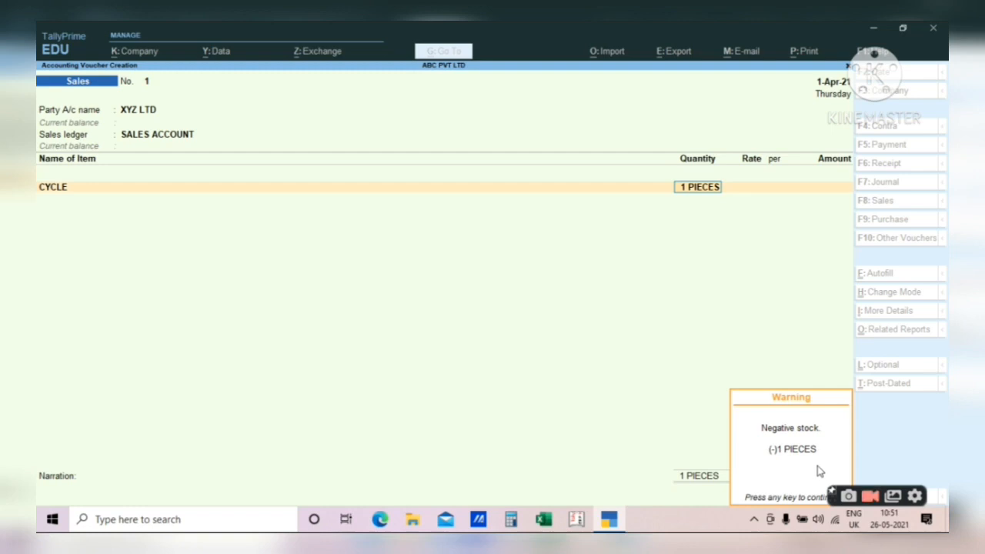
key(Return)
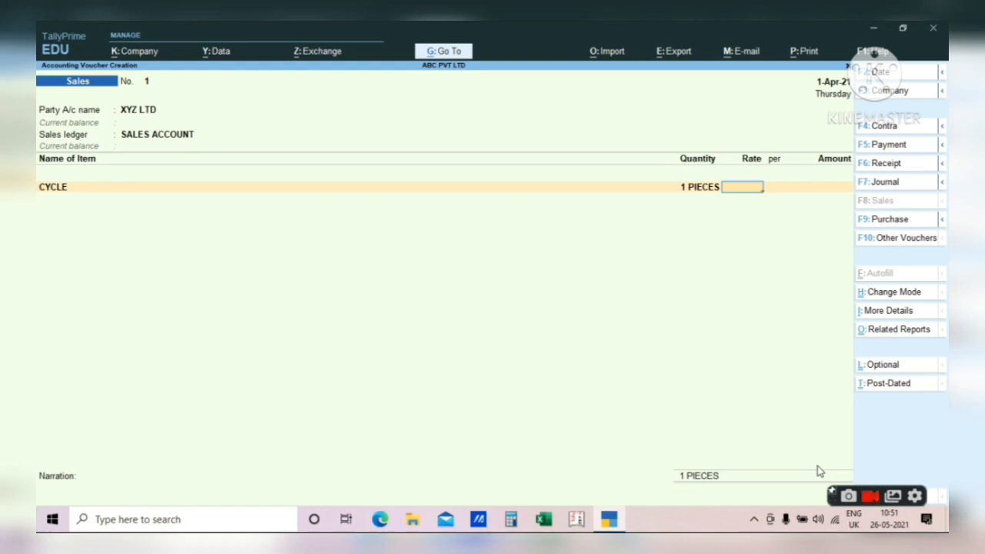
- Enter a rate of 5,000.00 per piece, giving a line amount of 5,000.00
text(50000)
key(BackSpace)
key(Return)
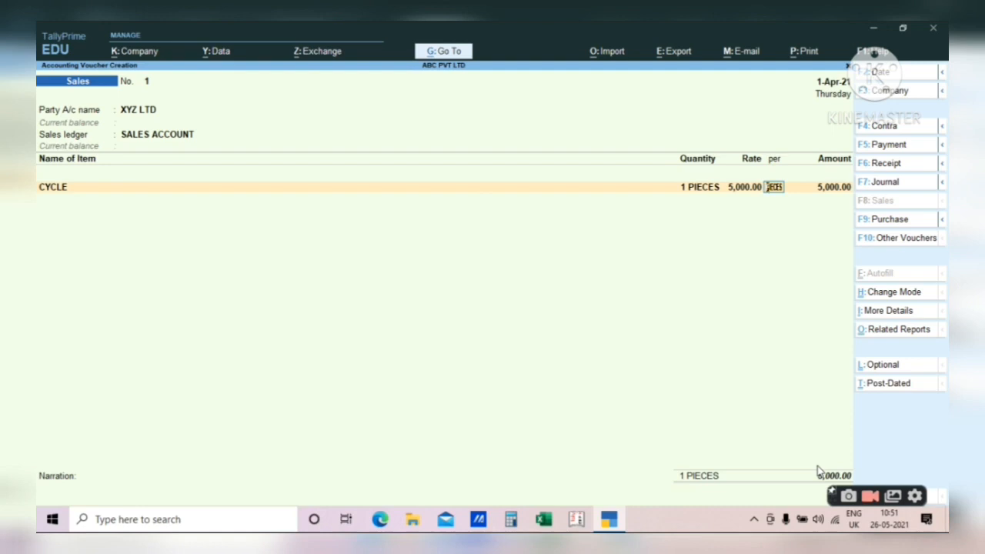
key(Return)
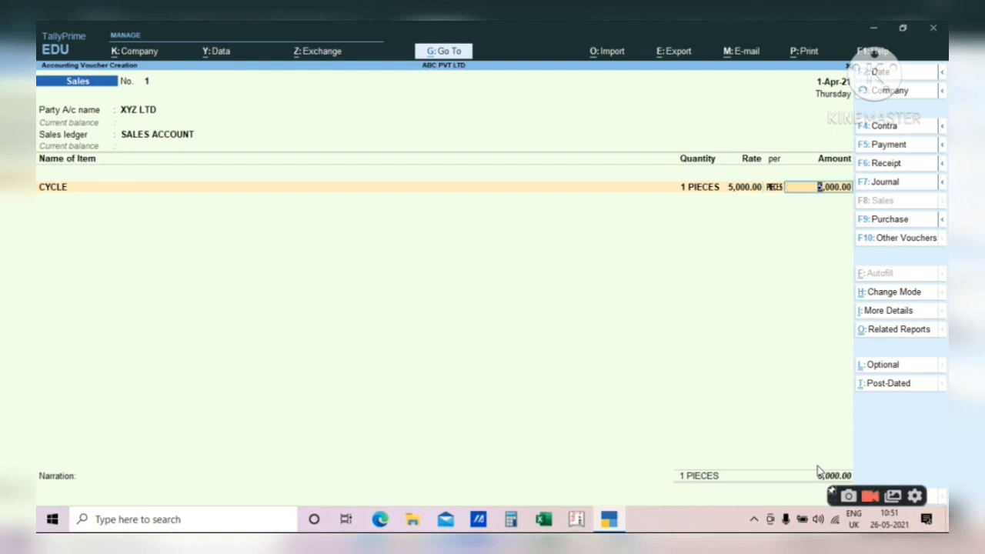
key(Return)
key(Return)
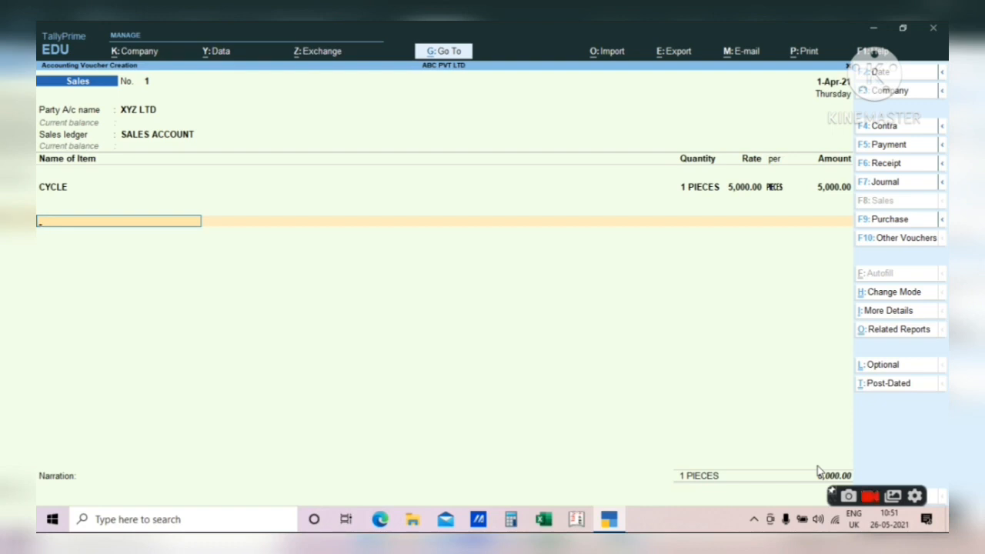
key(Return)
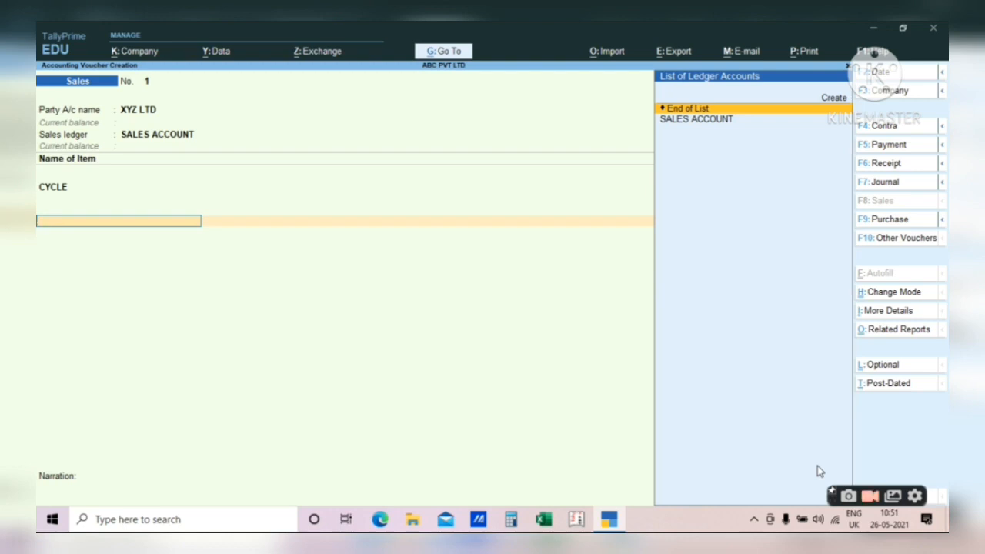
- Open a blank Ledger Creation form from the voucher's new ledger line with Alt+C
key(alt)
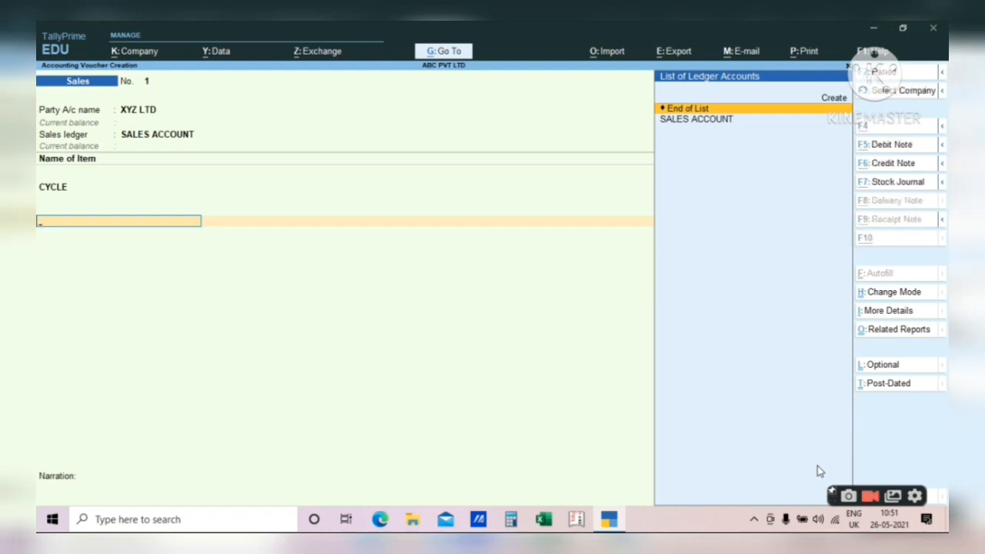
key(Up)
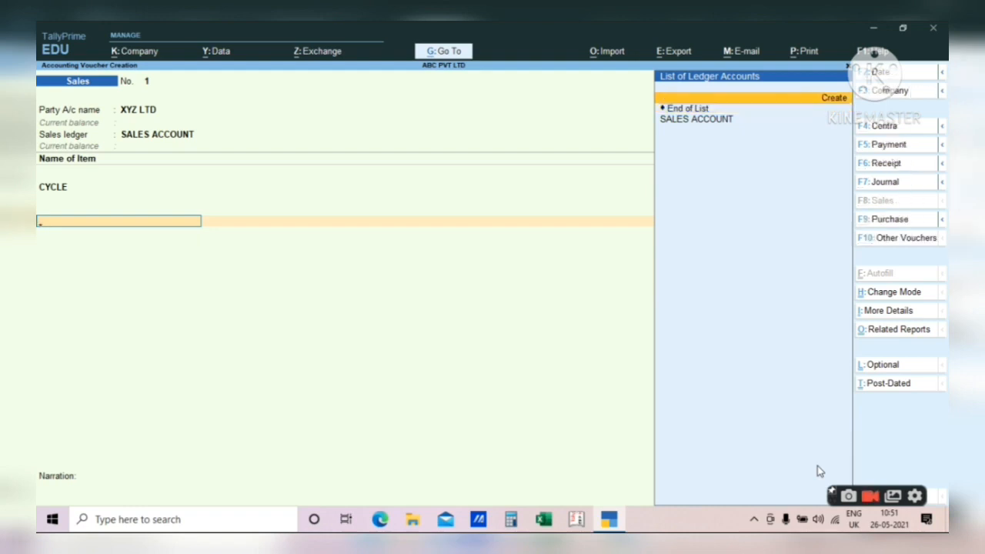
key(alt)
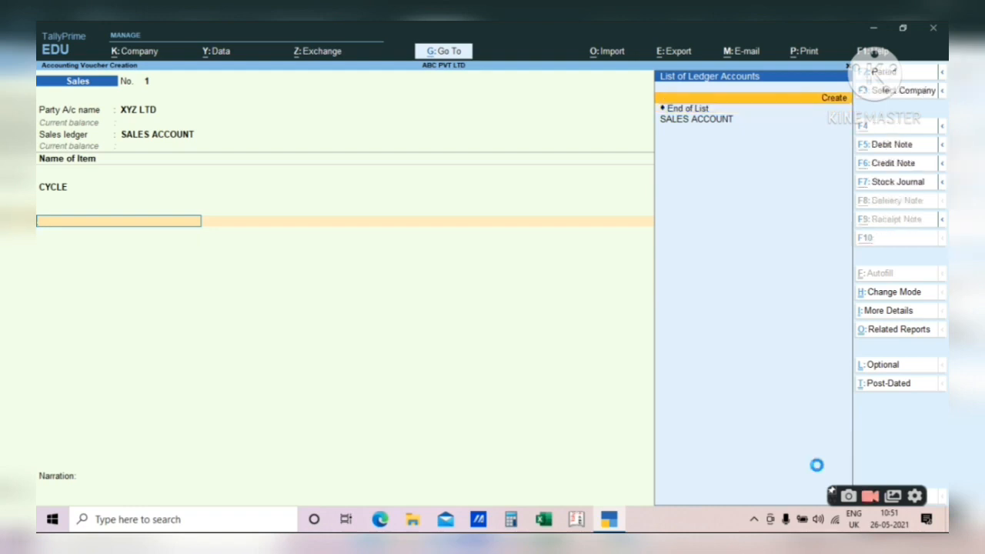
key(alt+c)
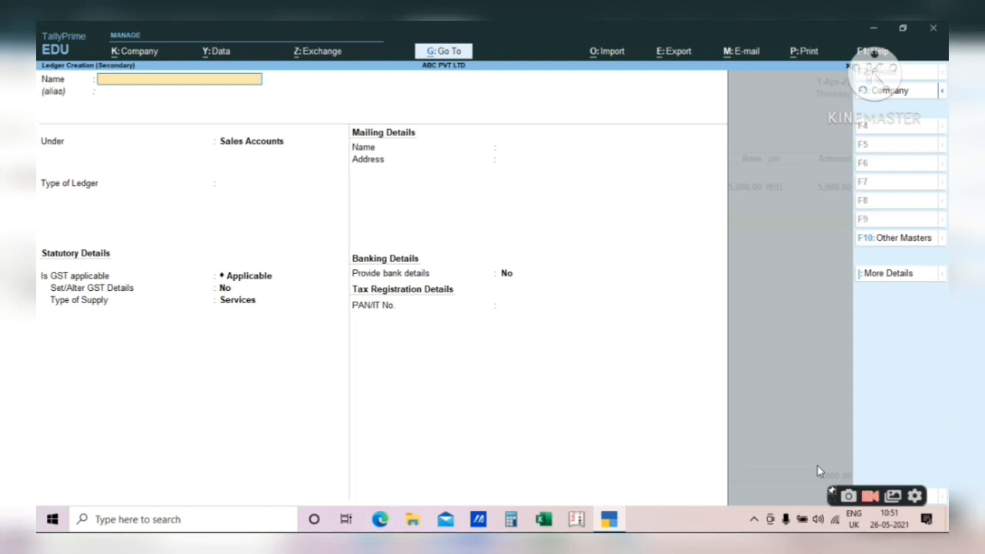
- Name the new ledger CGST and place it under Duties & Taxes
text(CGST)
key(Return)
key(Return)
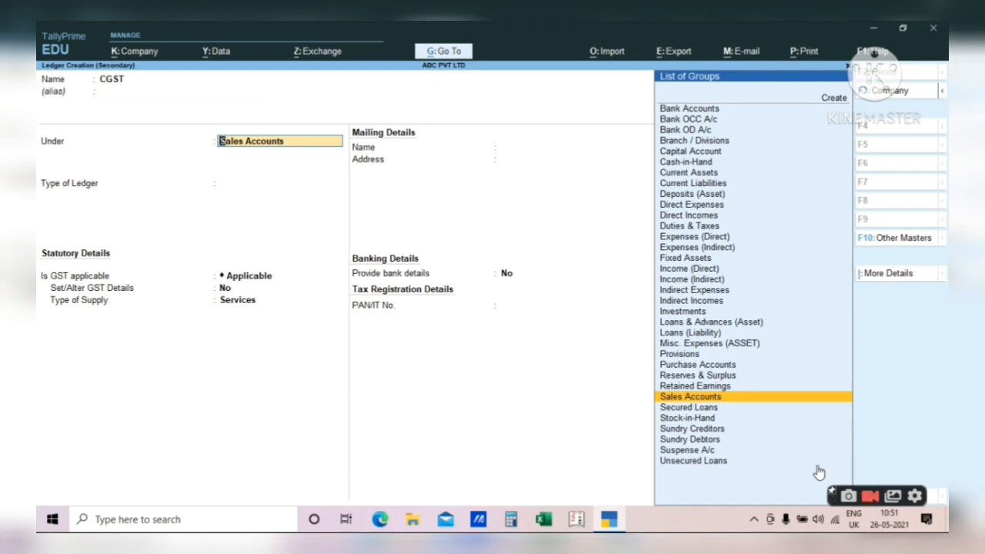
text(DUT)
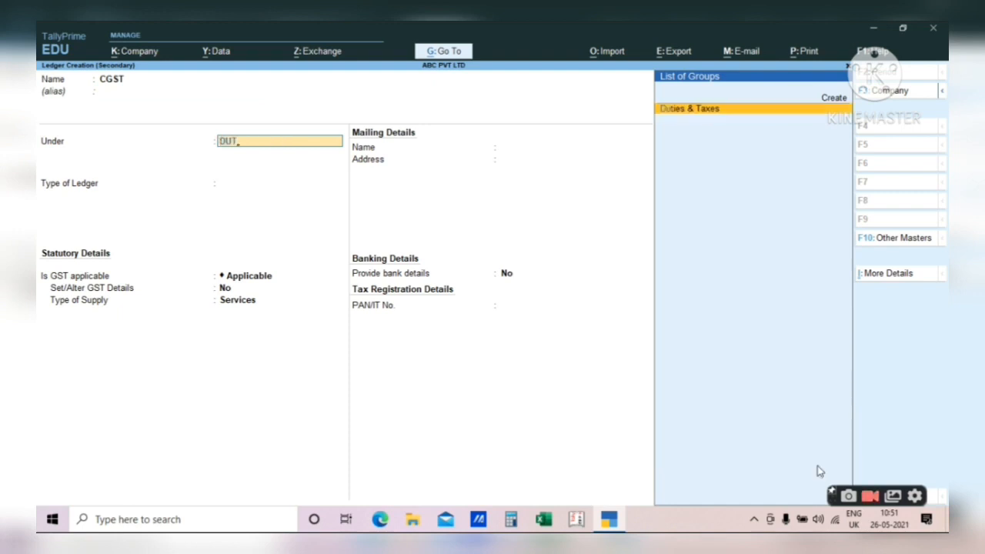
key(Return)
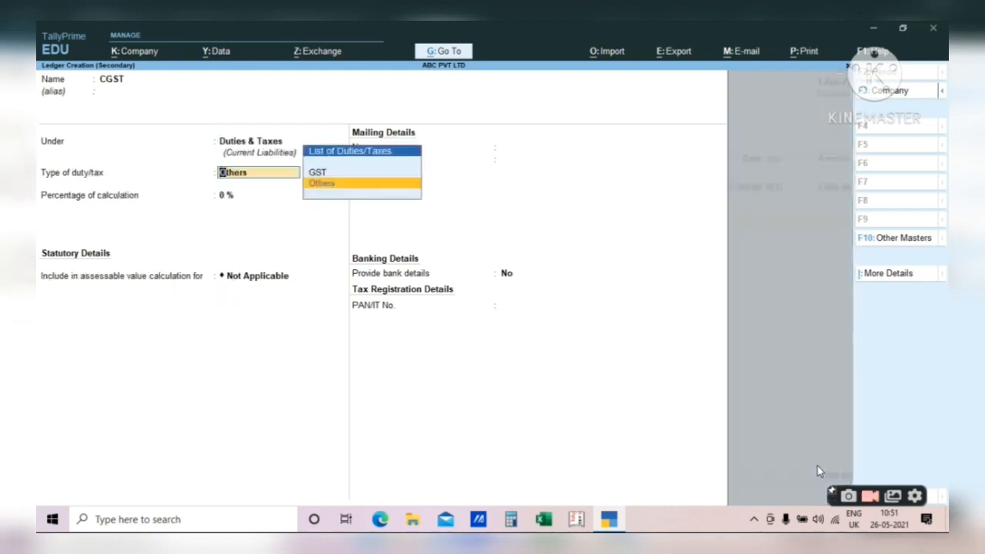
key(BackSpace)
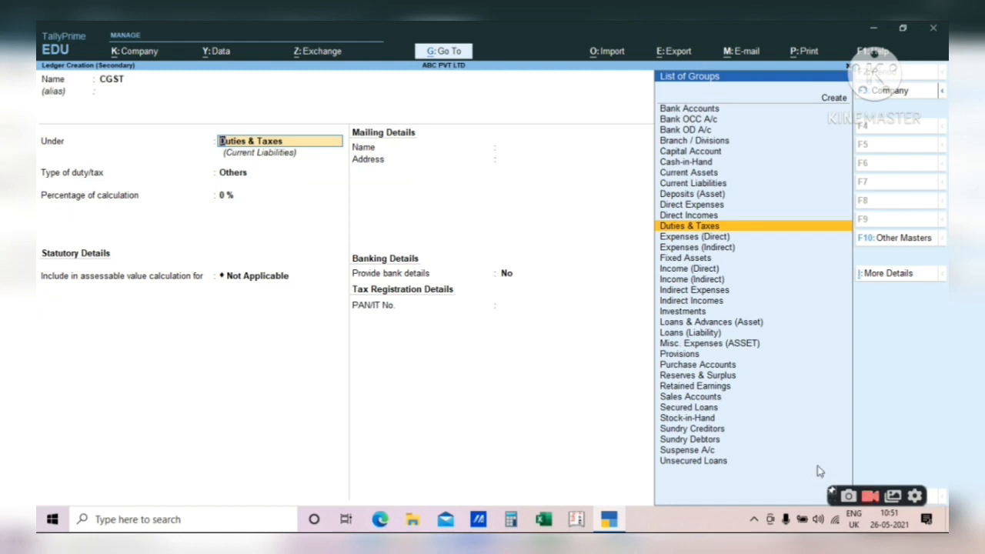
key(Return)
- Set duty type GST and tax type Central Tax, then save the CGST ledger
key(Up)
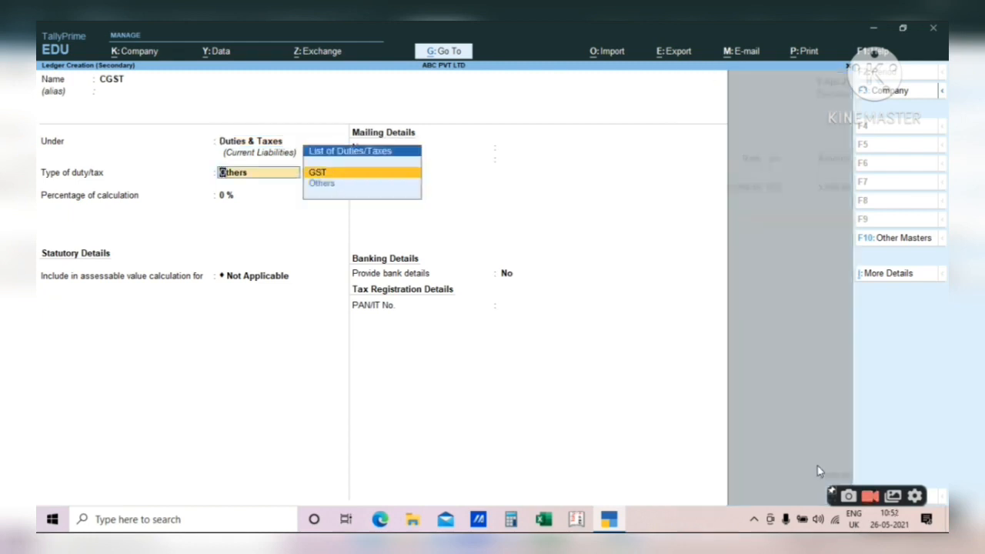
key(Return)
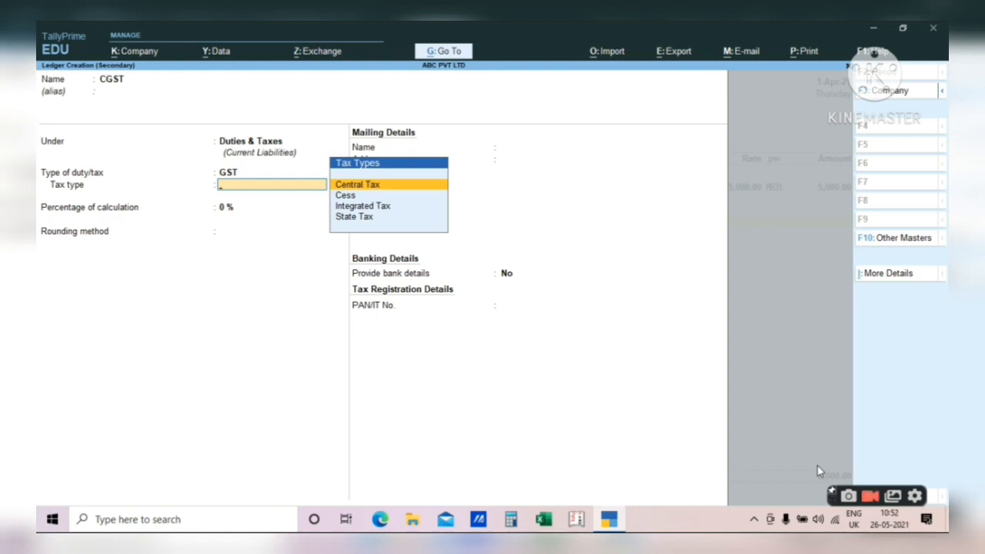
key(Down)
key(Down)
key(Down)
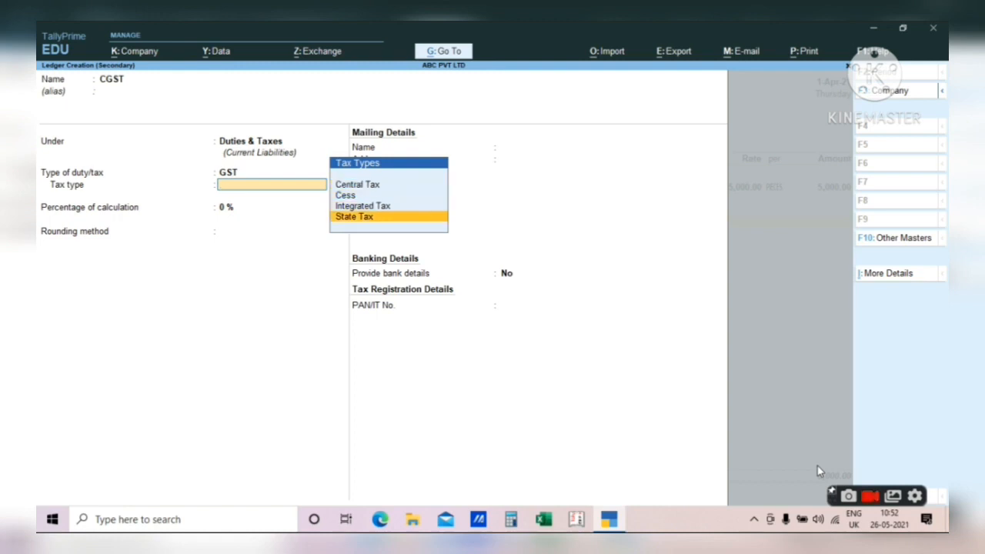
key(Up)
key(Up)
key(Up)
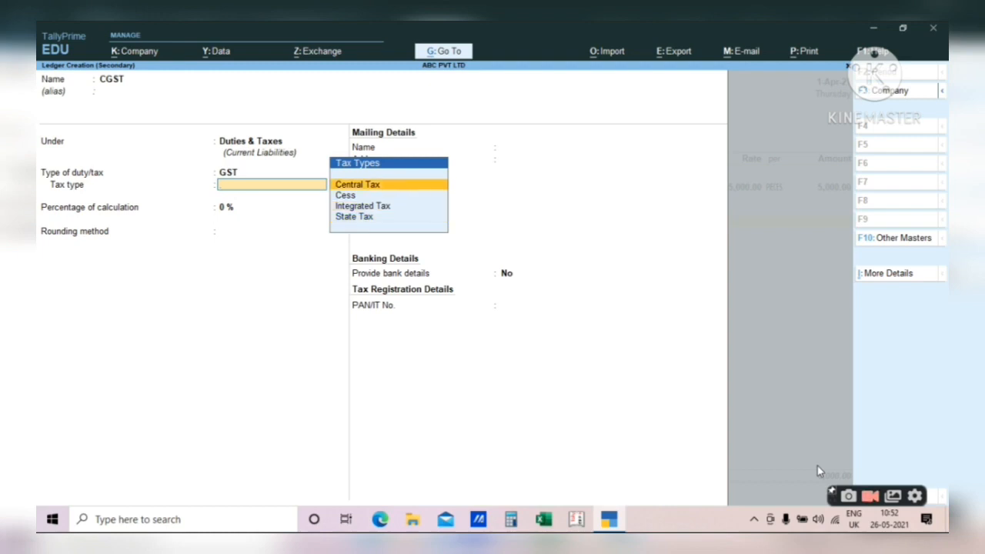
key(Return)
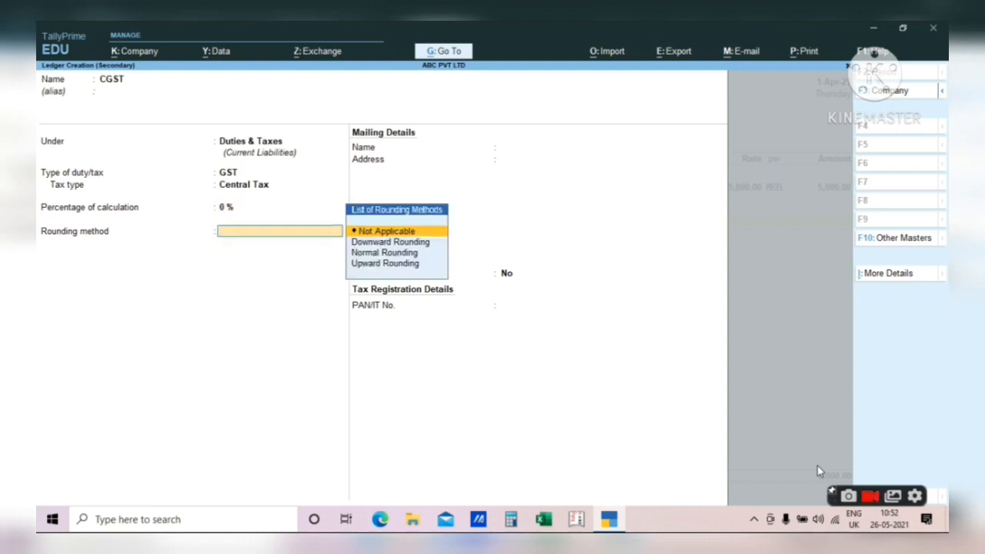
key(Return)
key(Return)
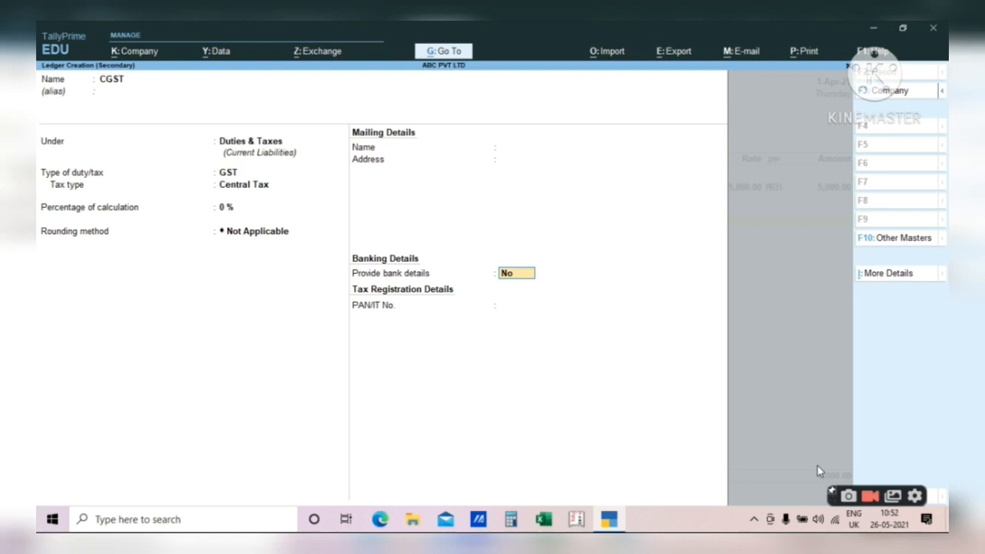
key(ctrl+a)
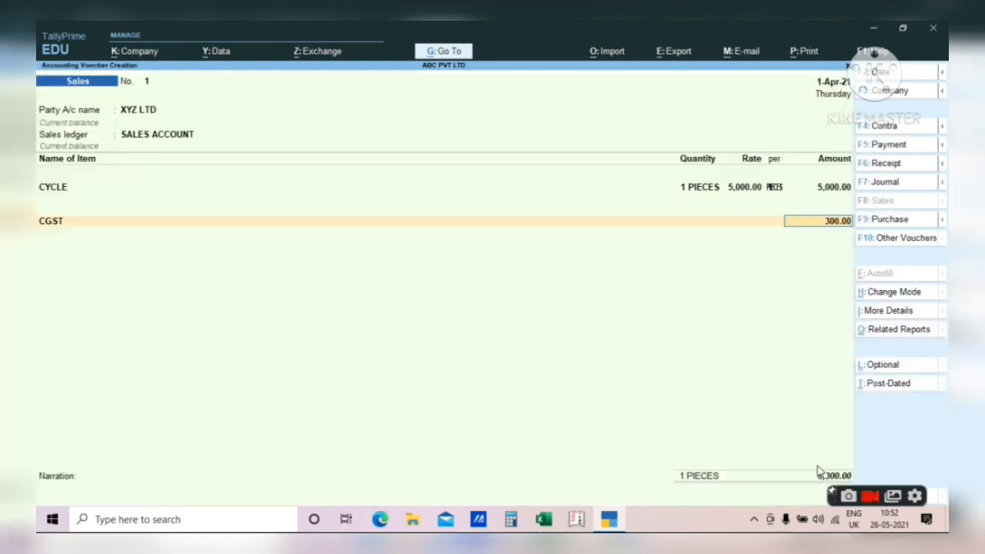
- Verify the CGST amount with the calculator (5000*6/100 = 300) and accept 300.00
key(Return)
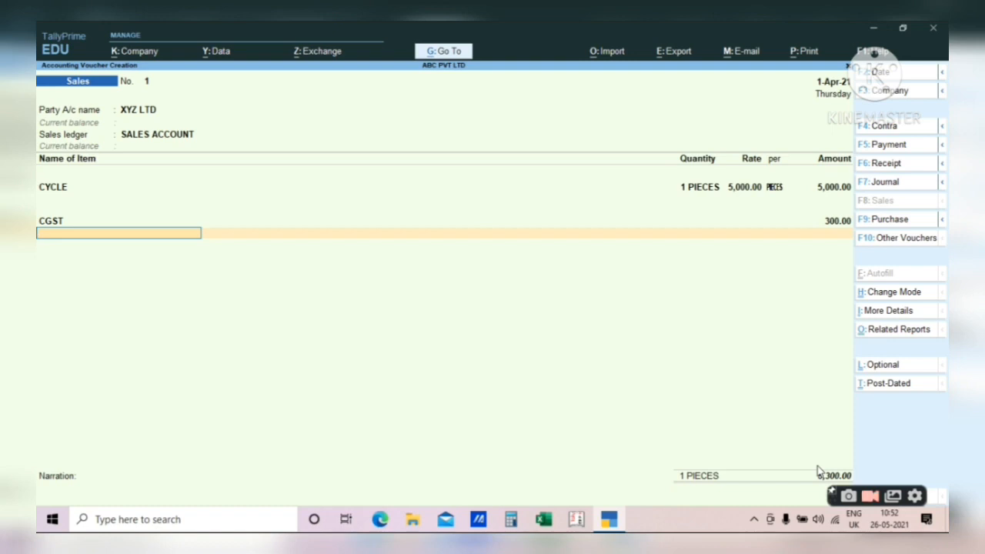
key(BackSpace)
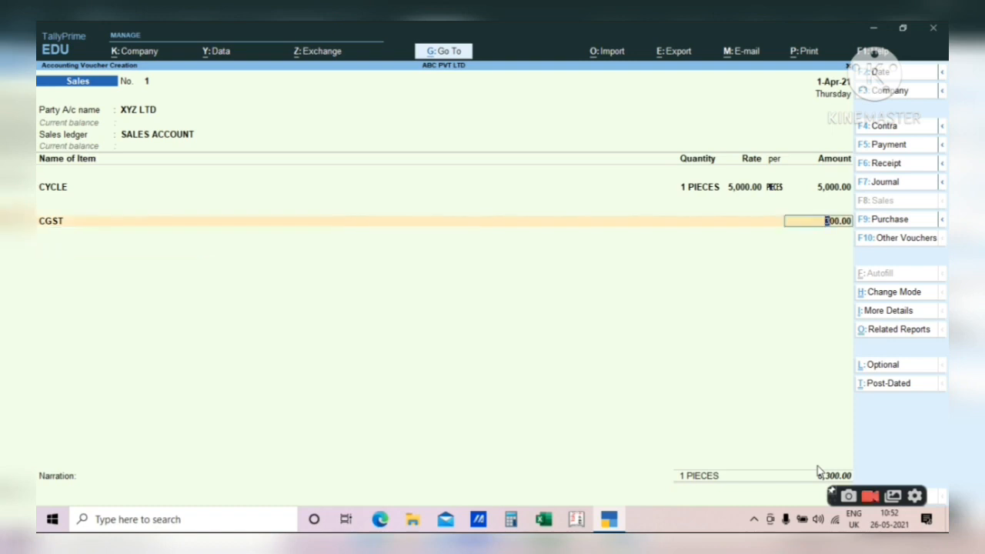
key(ctrl)
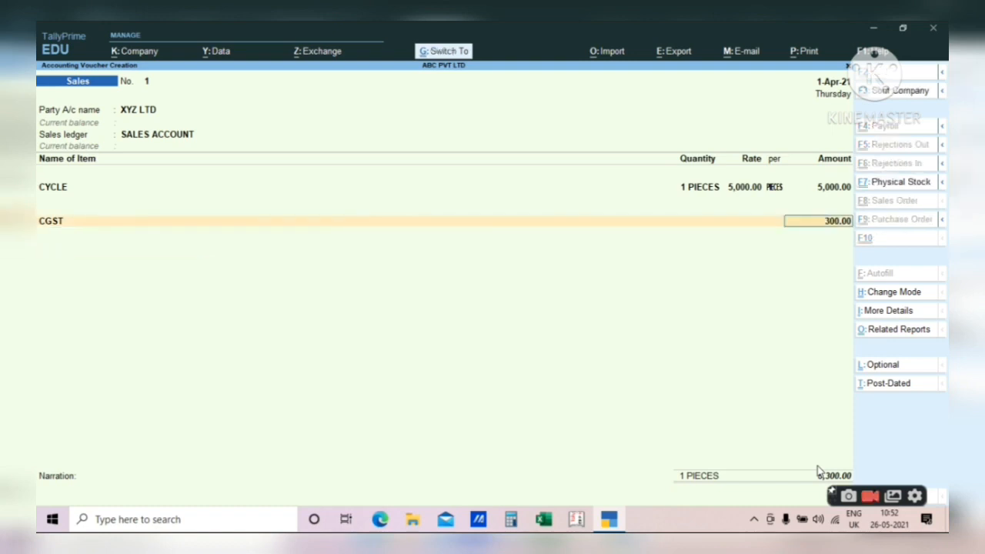
key(ctrl+n)
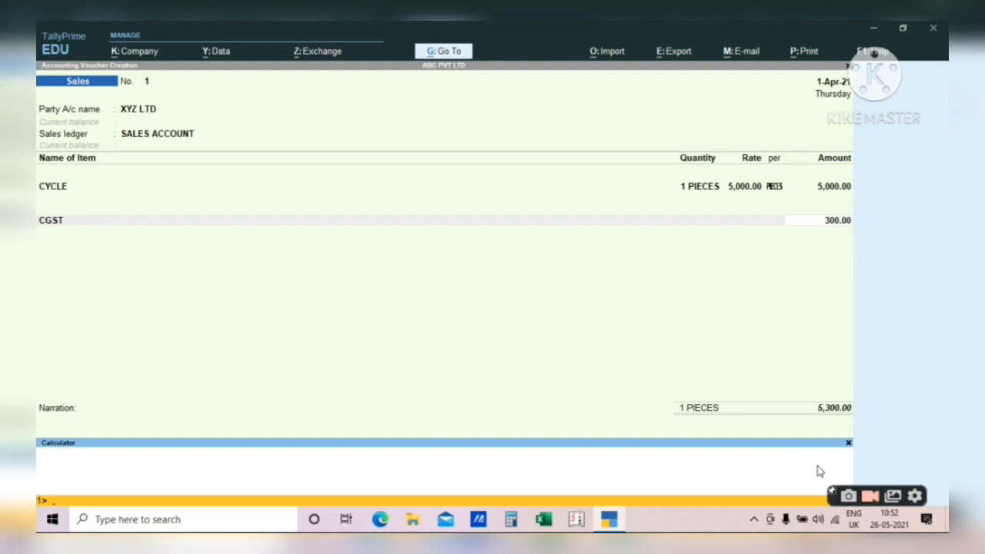
text(5000*)
text(6/100)
key(Return)
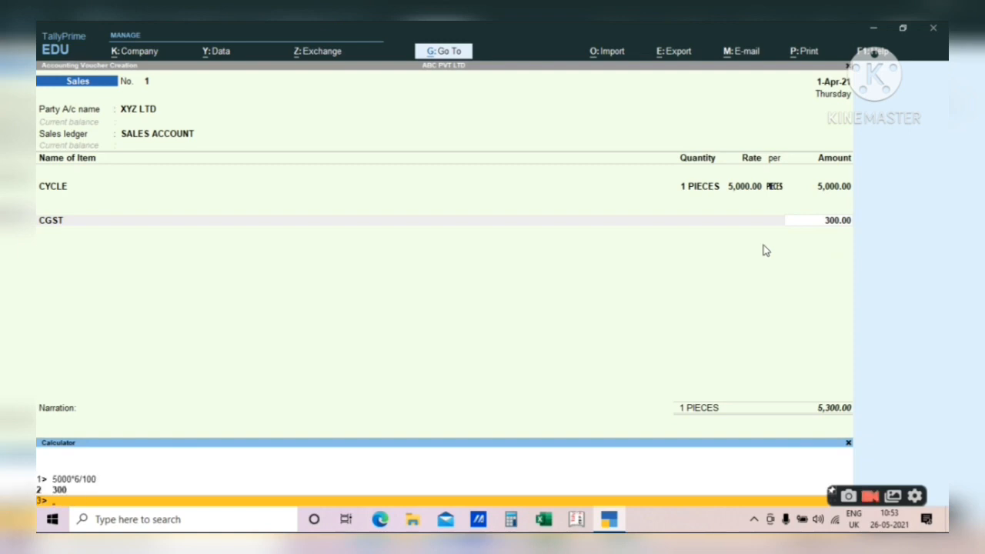
click(859, 244)
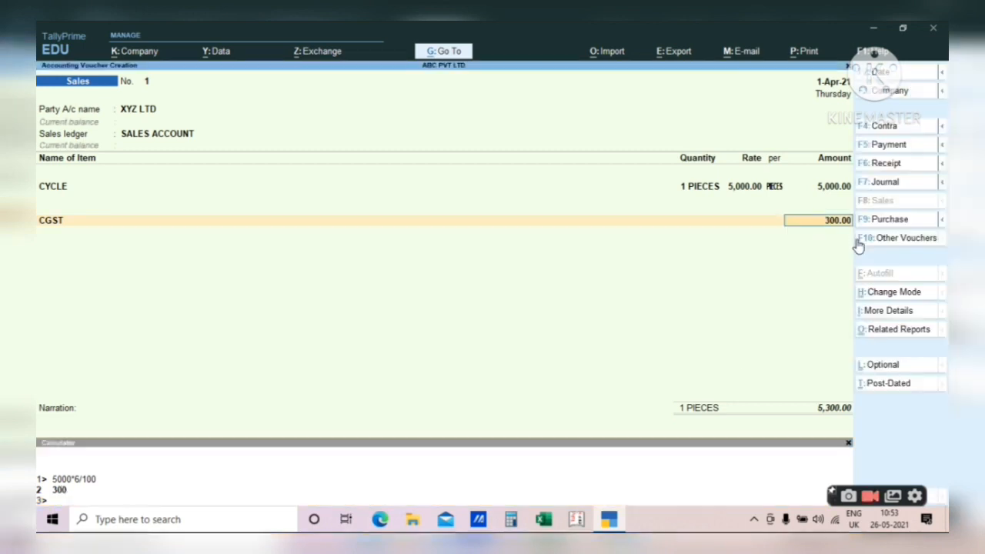
key(Return)
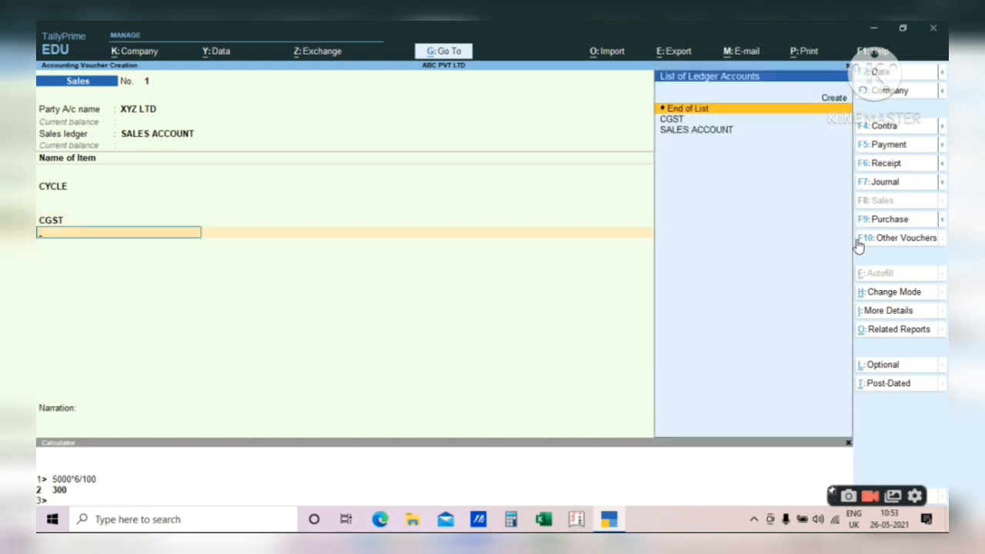
- Create a new ledger named SGST under Duties & Taxes with GST as duty type
key(alt)
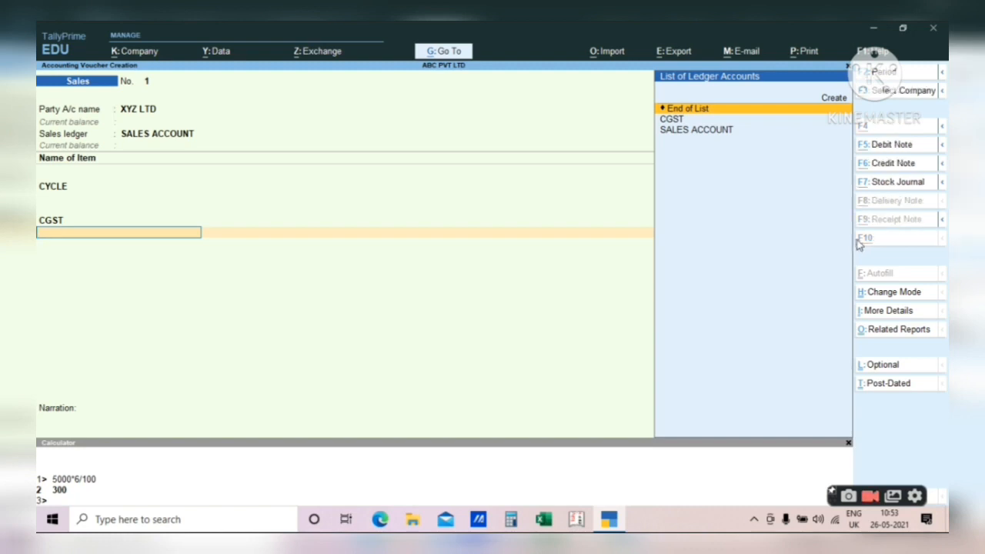
key(alt+c)
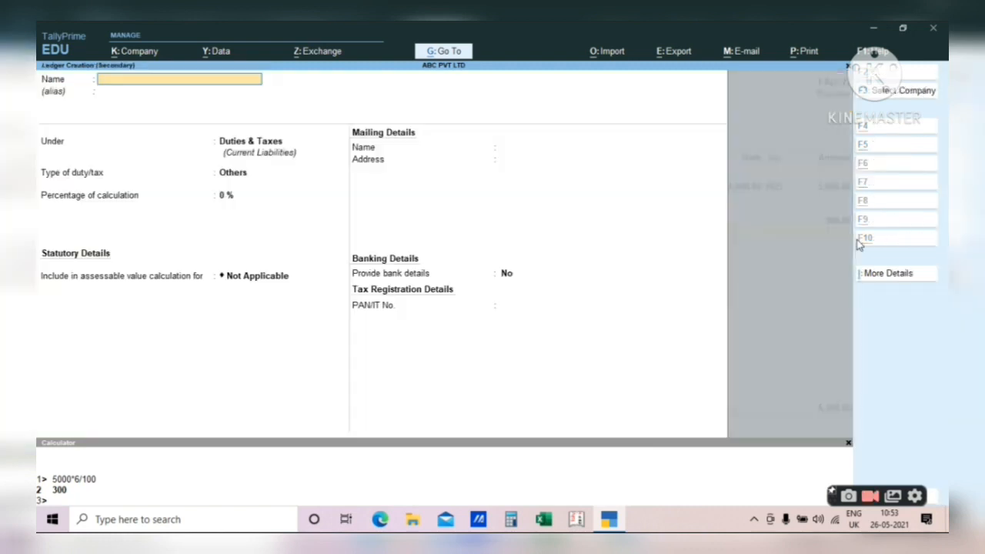
text(SGST)
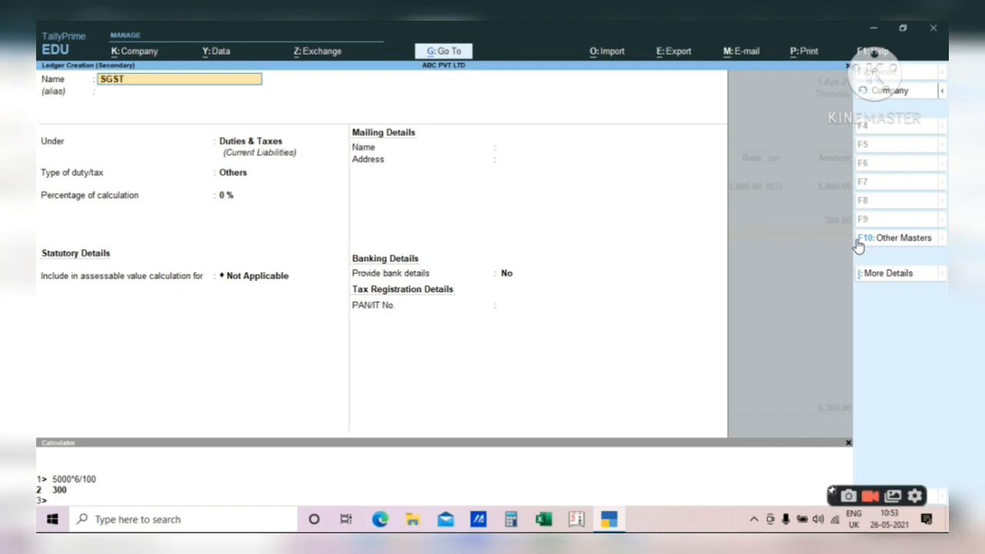
key(Return)
key(Return)
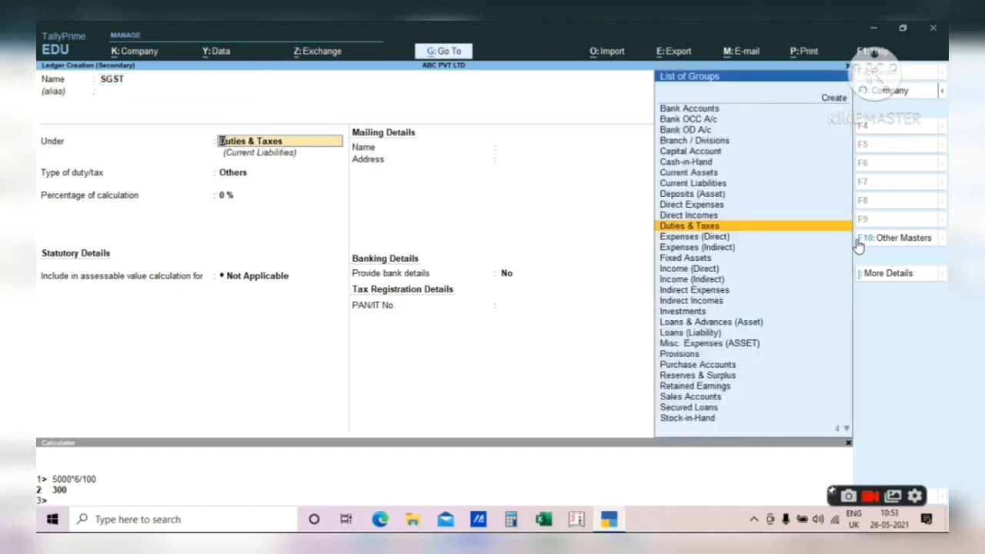
key(Return)
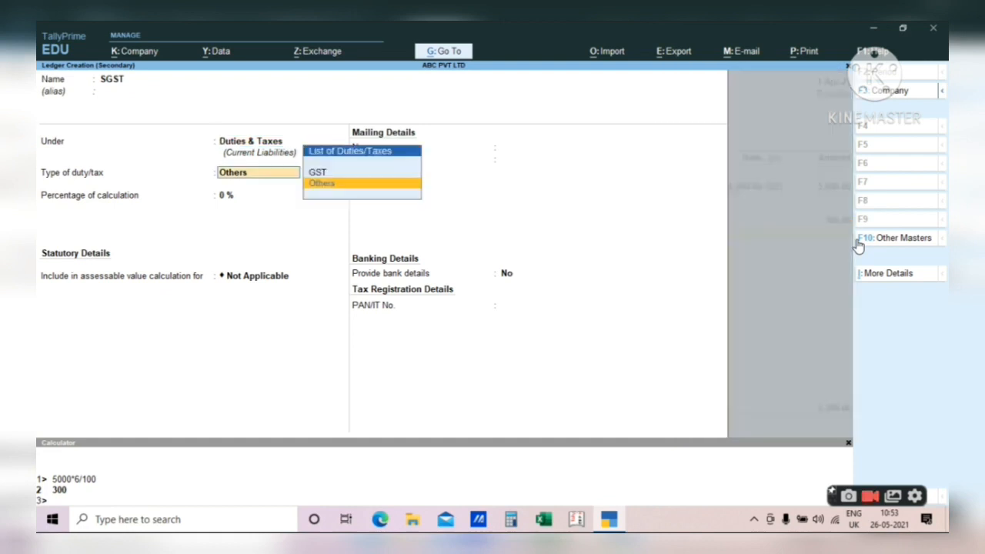
key(Up)
key(Return)
- Set tax type to State Tax with 0% calculation and save the SGST ledger
key(Down)
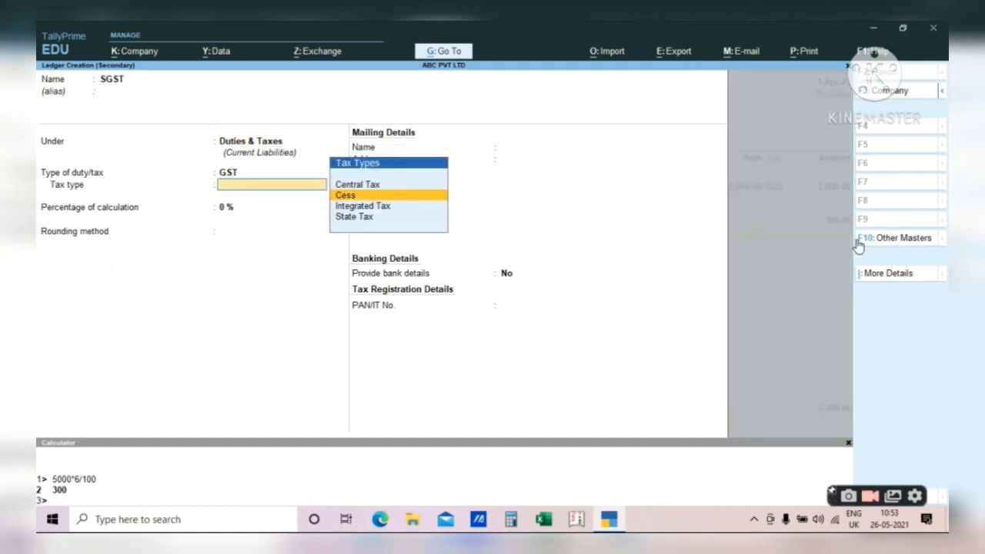
key(Down)
key(Down)
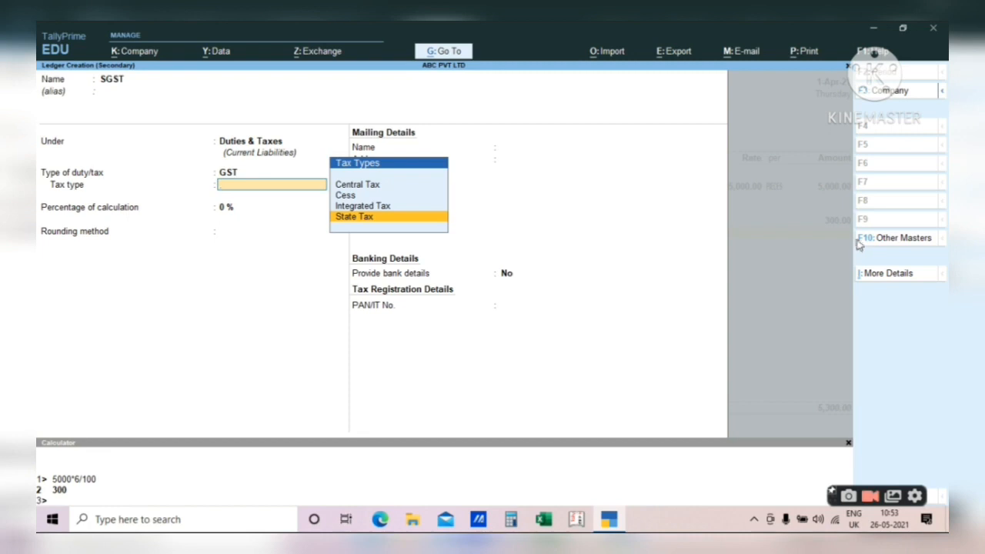
key(Return)
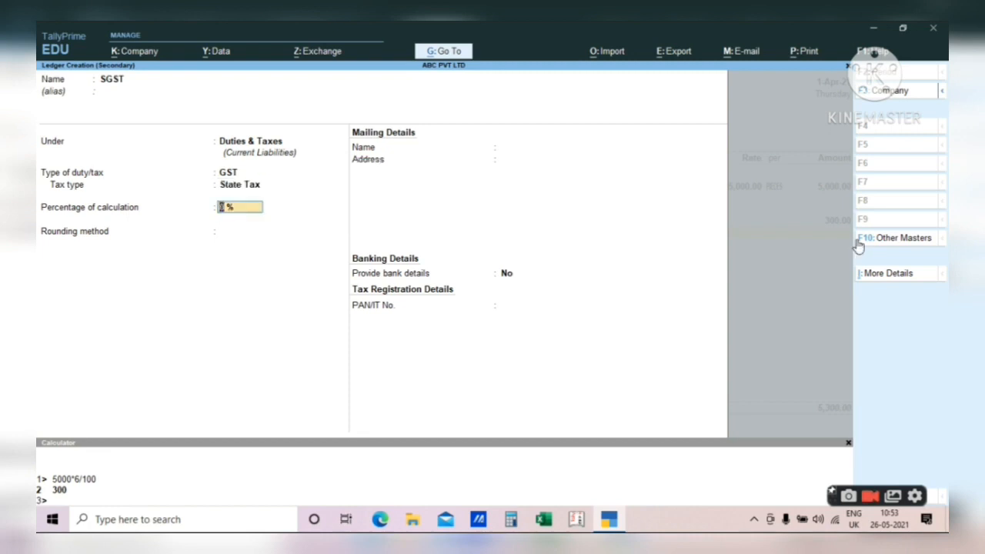
key(Return)
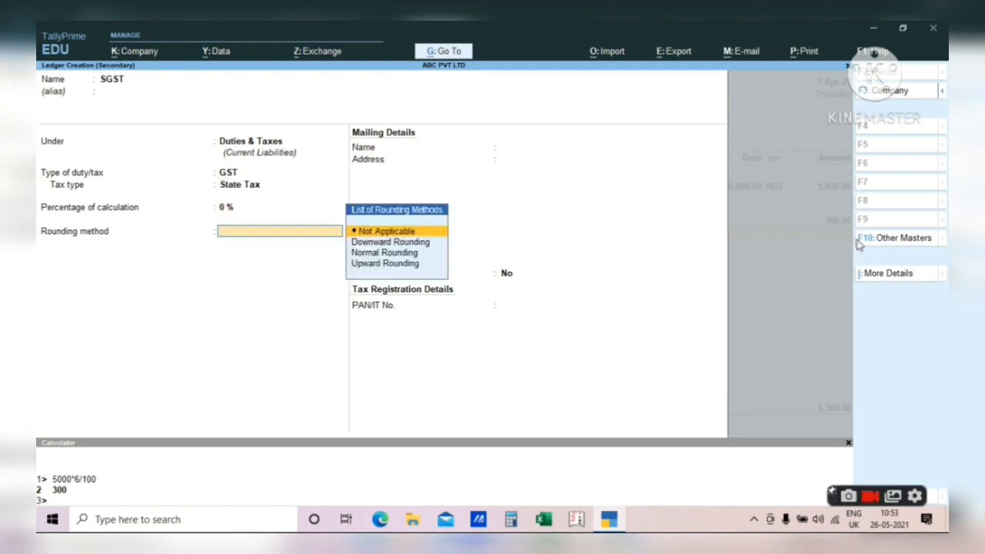
key(Return)
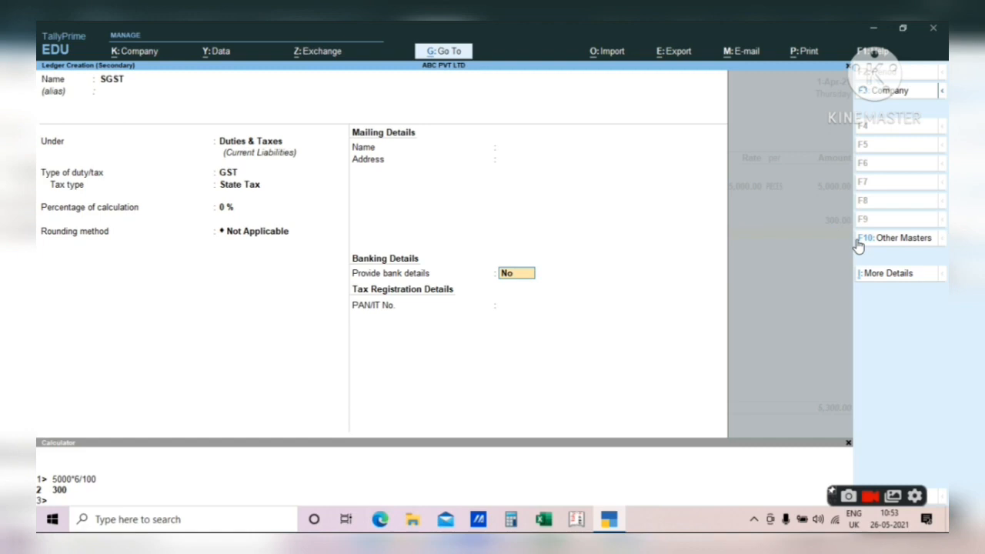
key(ctrl+a)
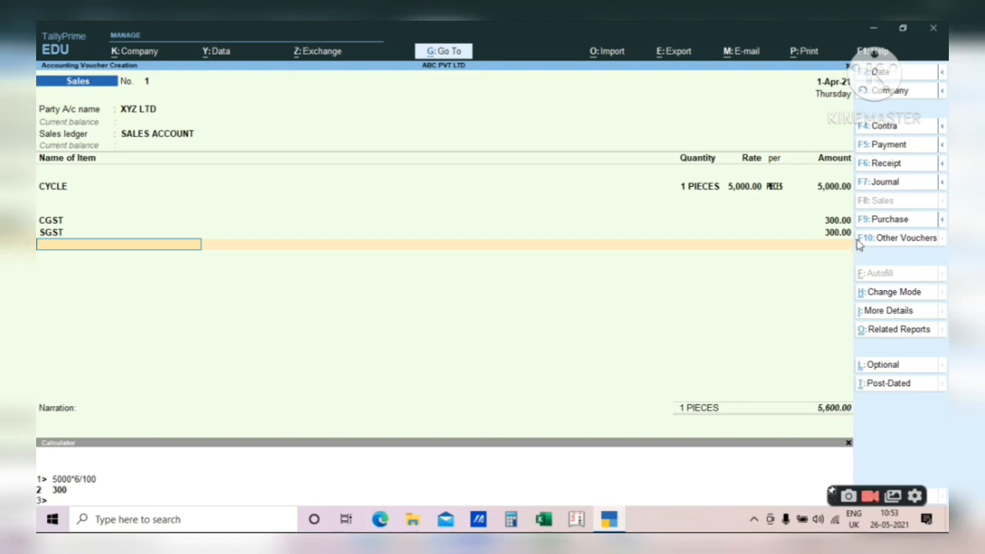
- Accept the XYZ LTD sales voucher at 5,600 with no narration, then exit to Gateway of Tally
key(Return)
key(Return)
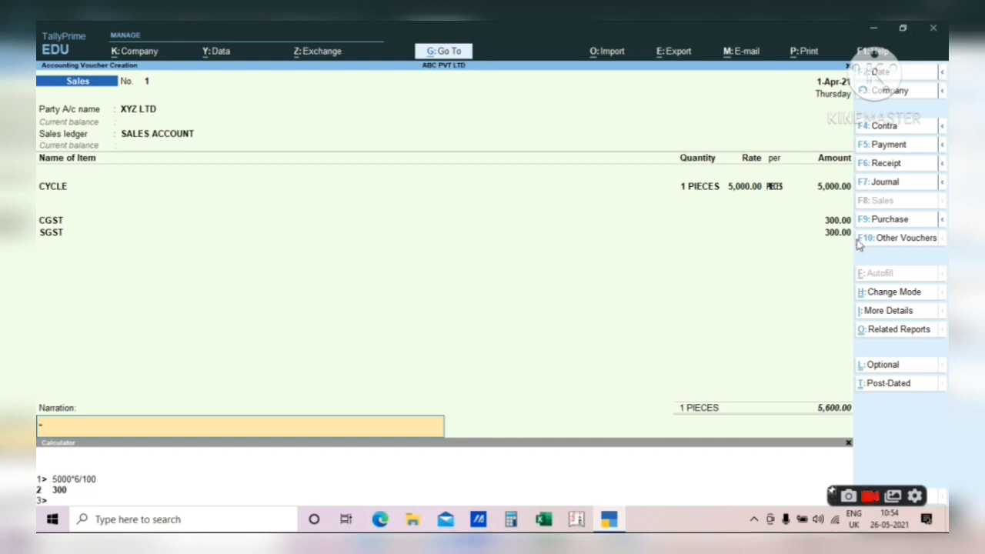
key(Return)
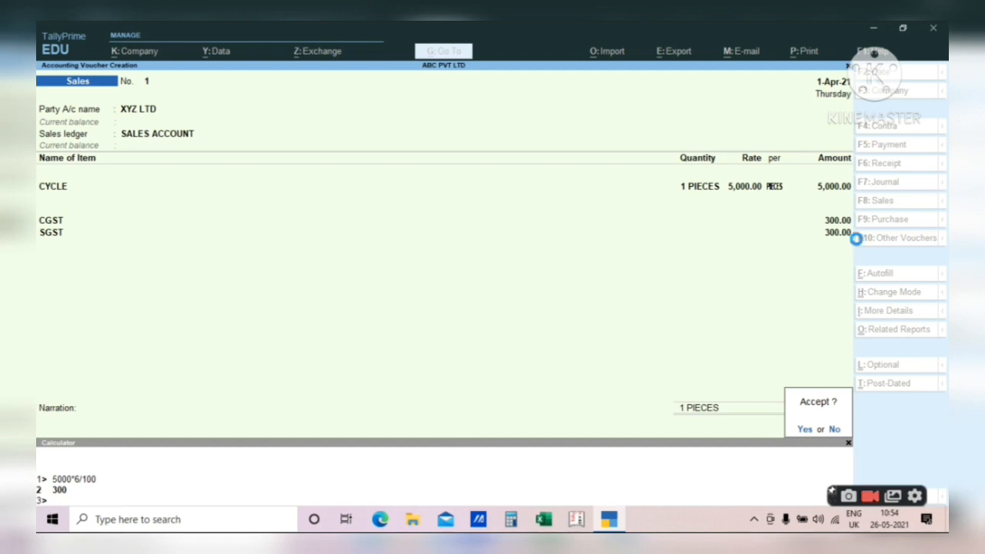
key(Return)
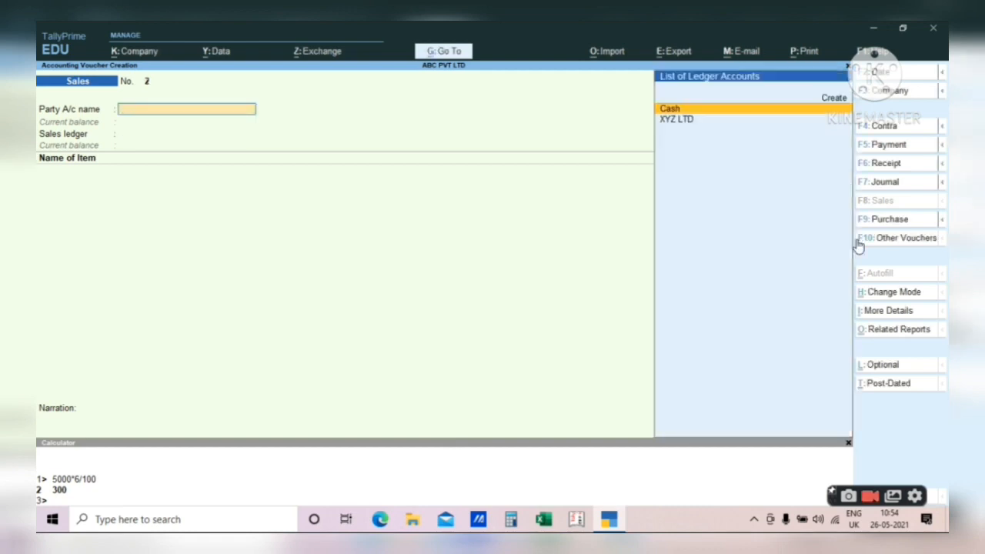
key(Escape)
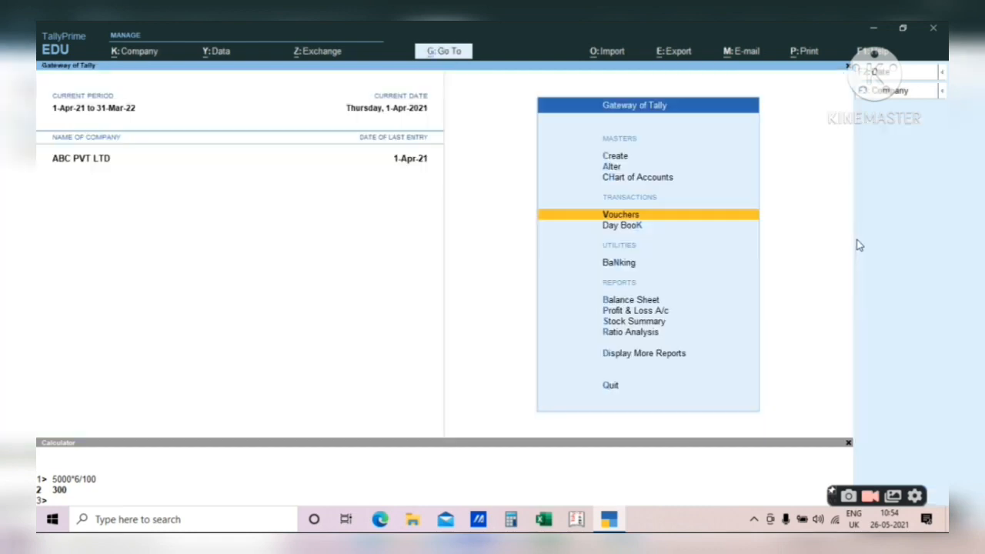
key(Up)
key(Up)
key(Up)
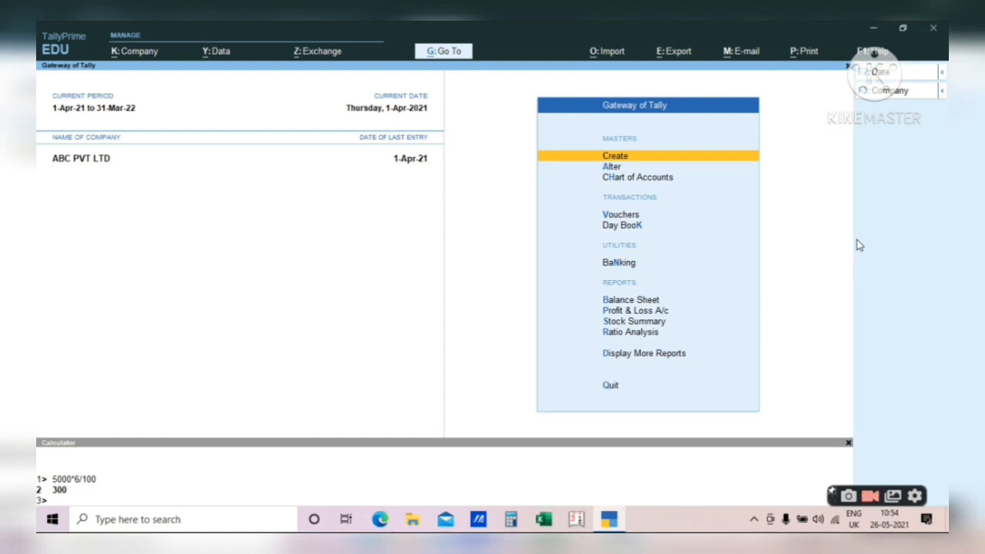
key(Down)
key(Down)
key(Down)
key(Down)
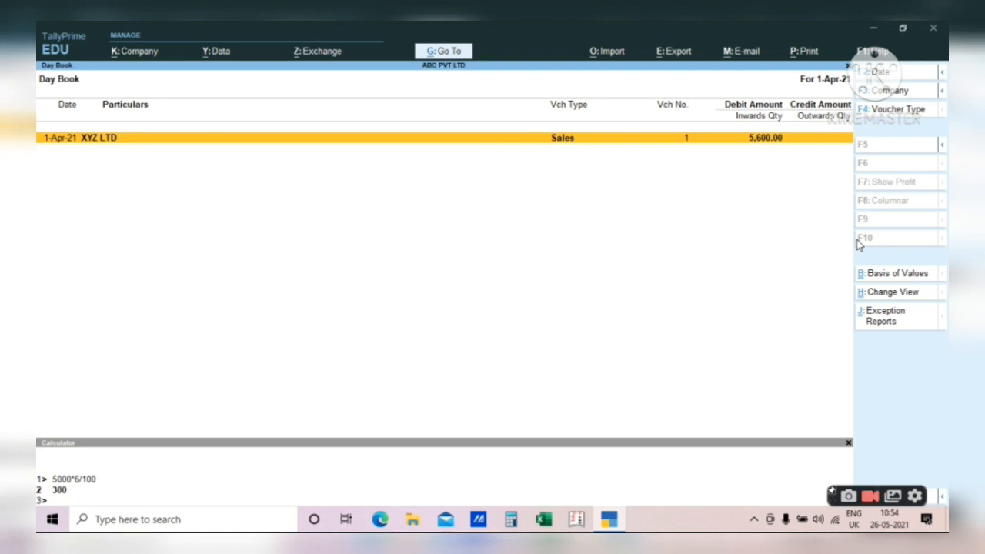
key(Return)
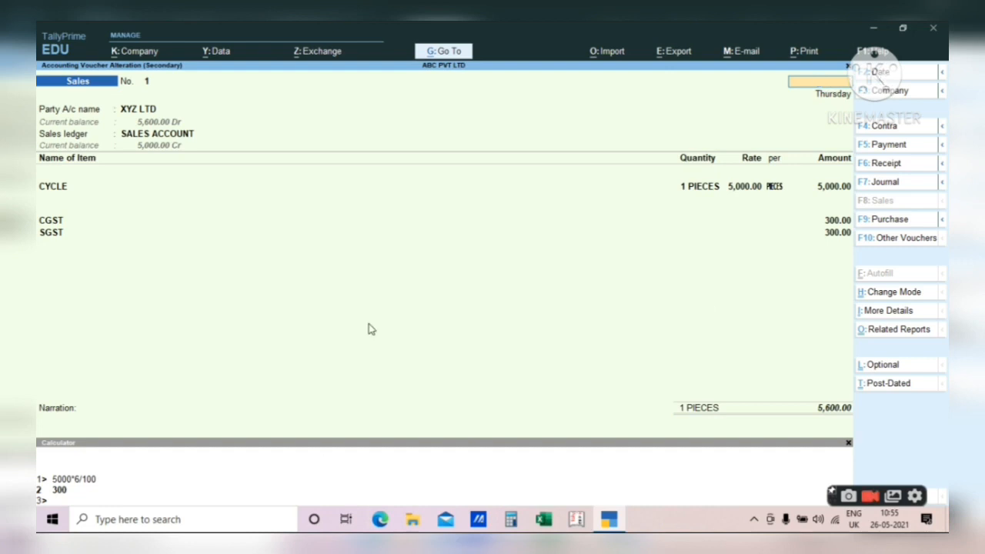
key(Escape)
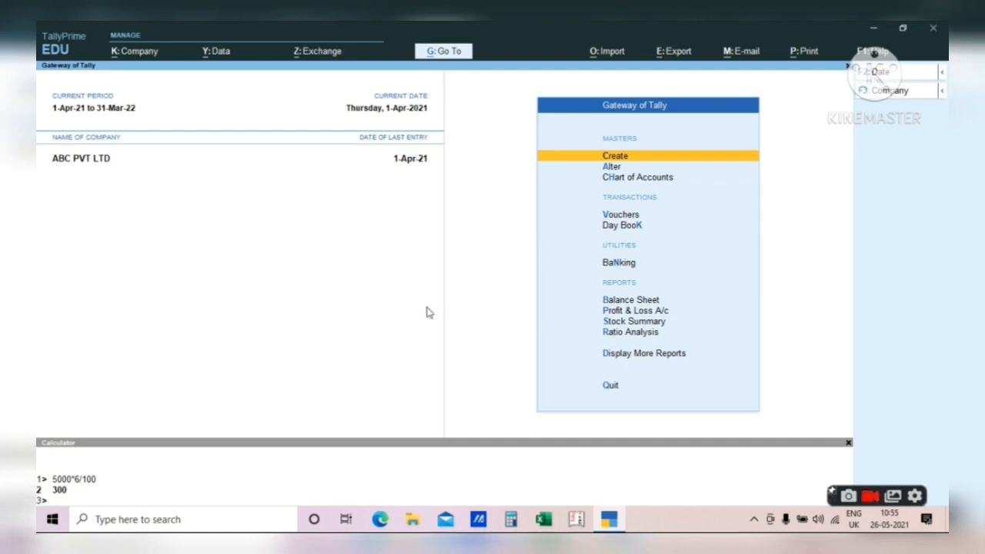
key(v)
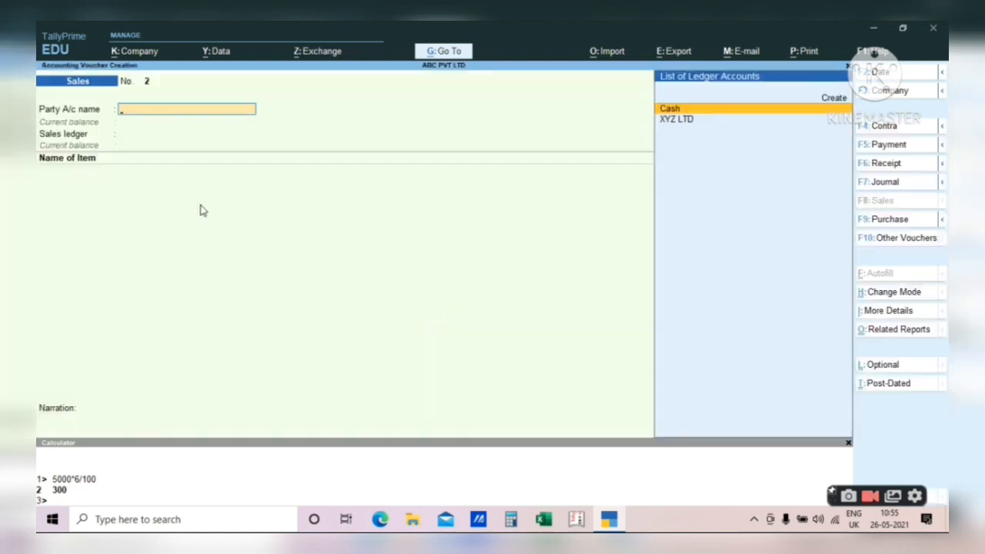
key(Down)
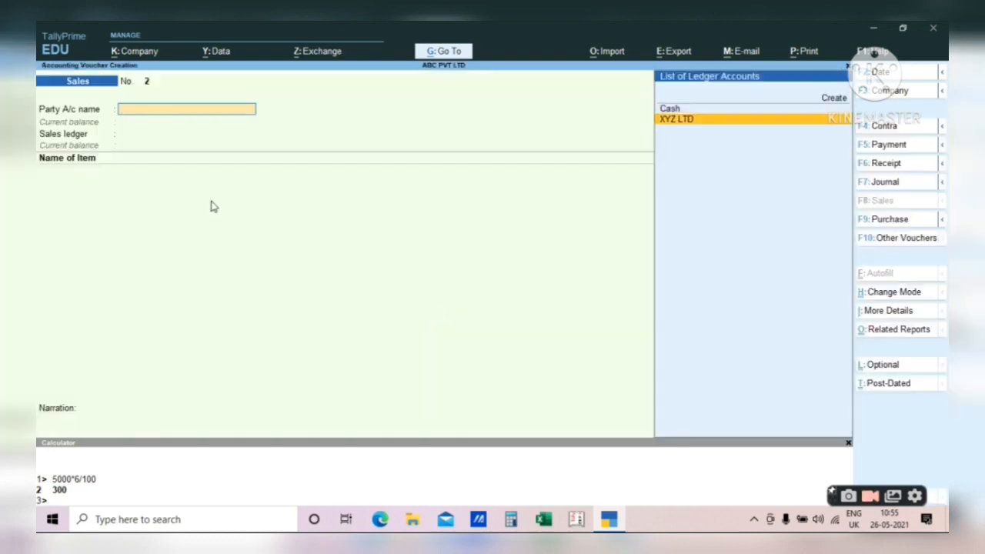
key(Return)
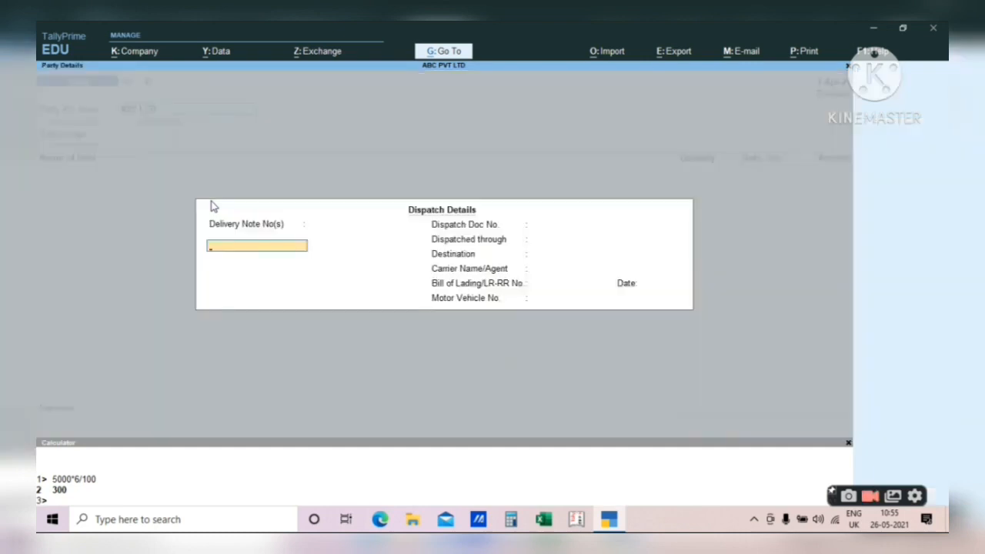
key(Return)
key(BackSpace)
key(Escape)
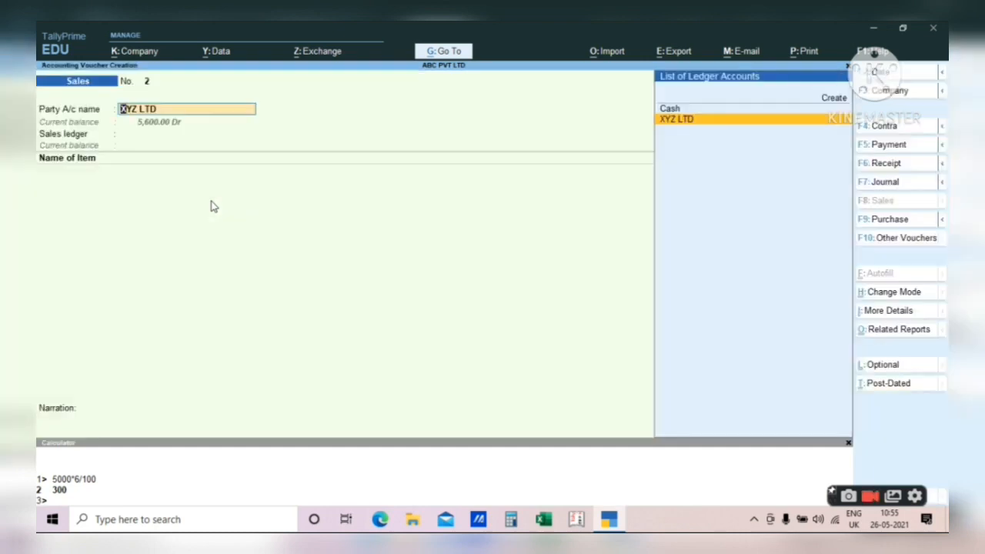
key(F2)
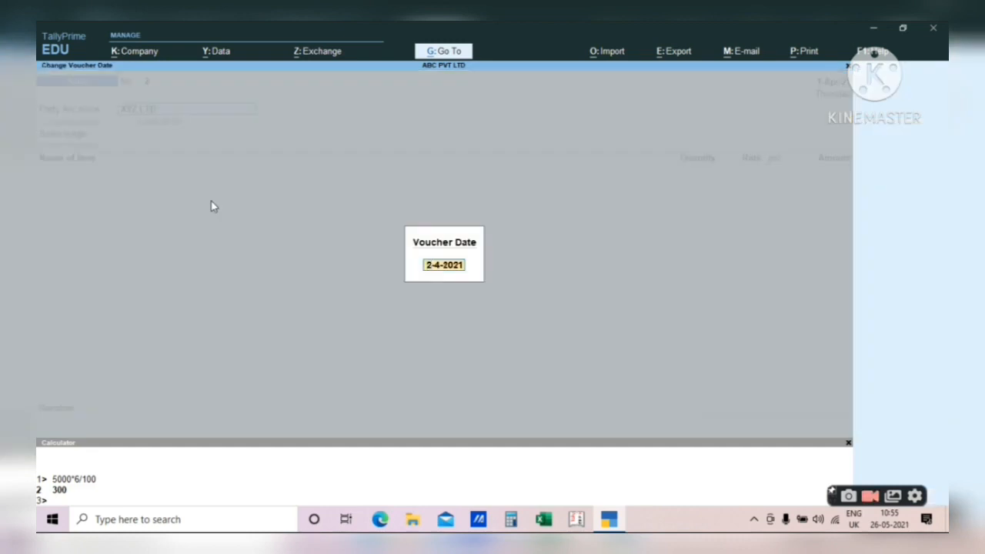
text(26.5.21)
key(Return)
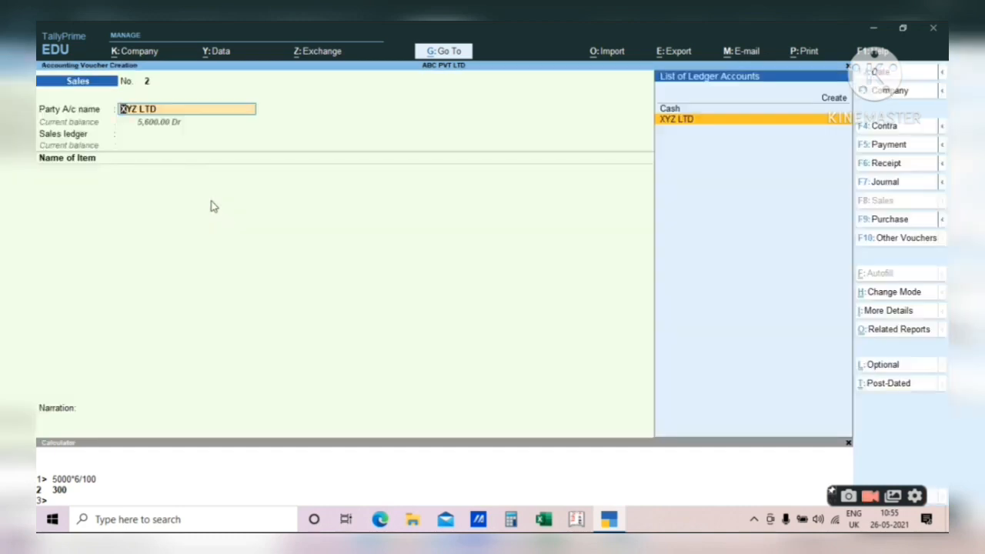
key(BackSpace)
key(Escape)
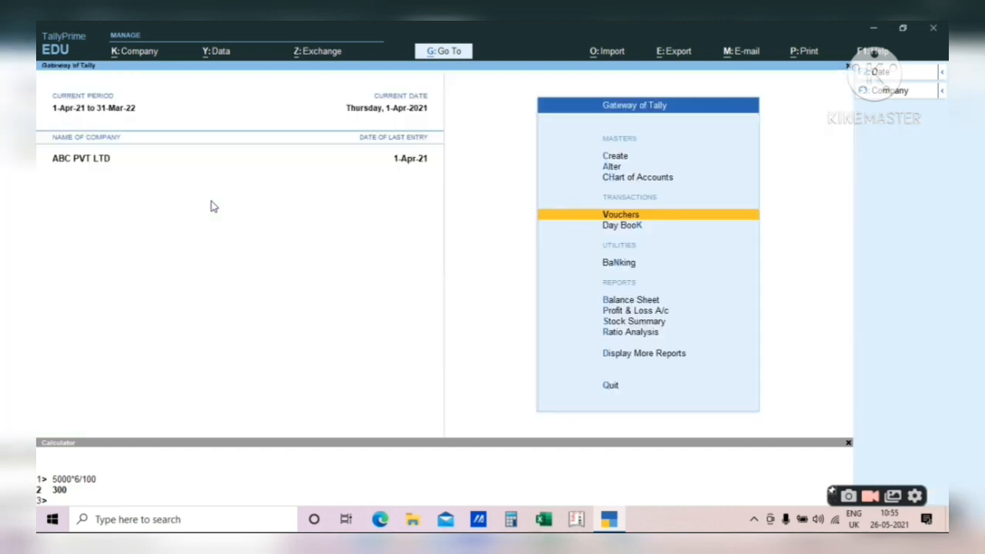
key(Up)
key(Up)
key(Up)
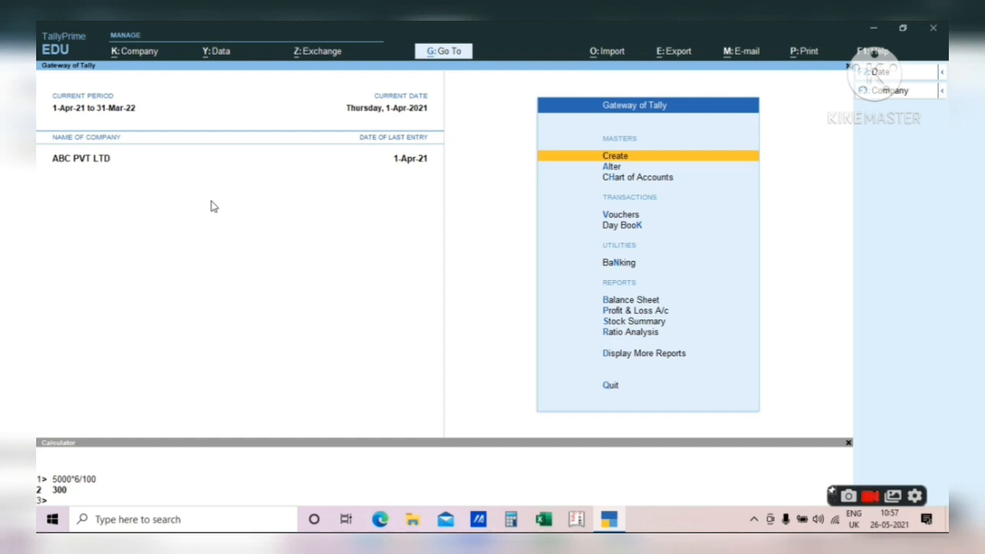
- View the Negative Stock exception report, then return to the Gateway of Tally
key(d)
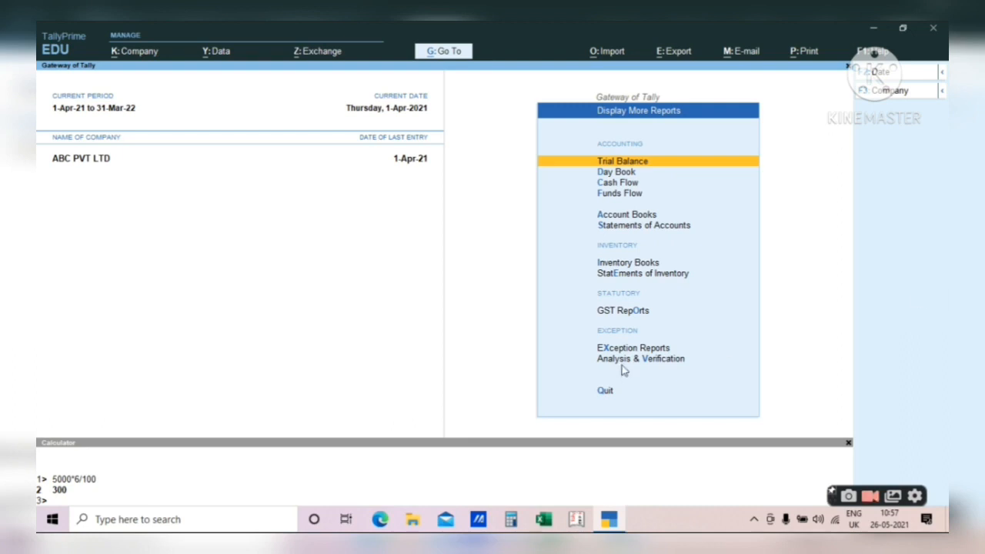
key(Escape)
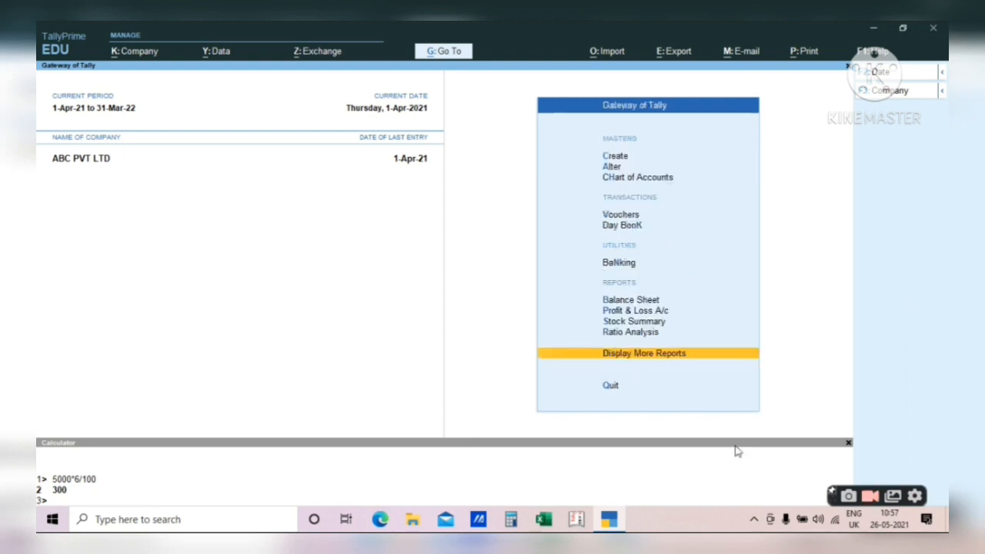
key(Return)
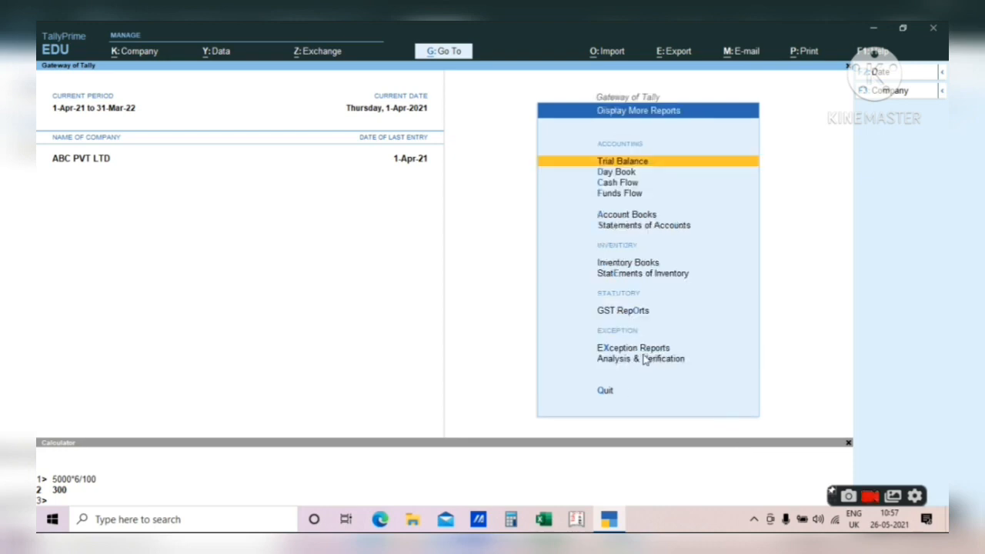
key(x)
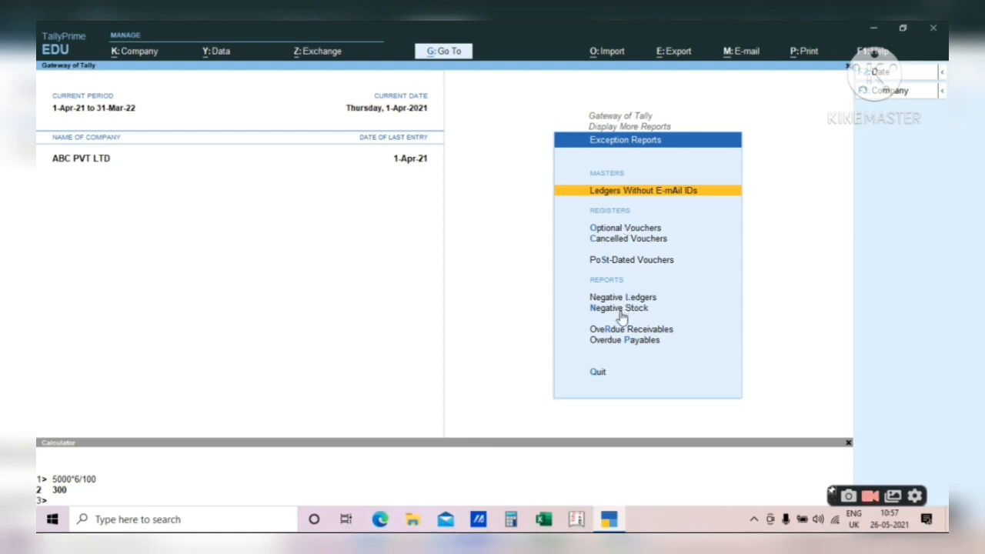
click(620, 308)
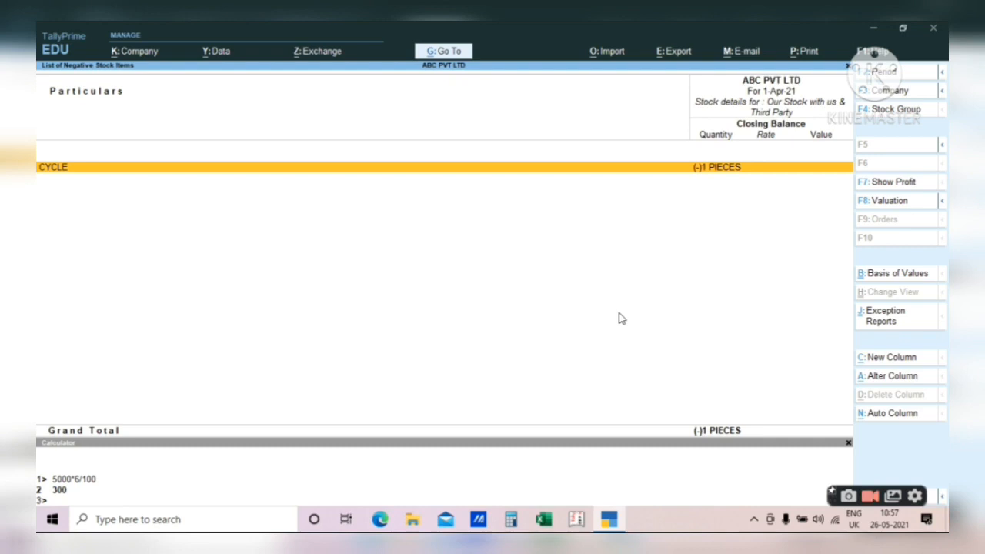
key(Escape)
key(Escape)
key(Escape)
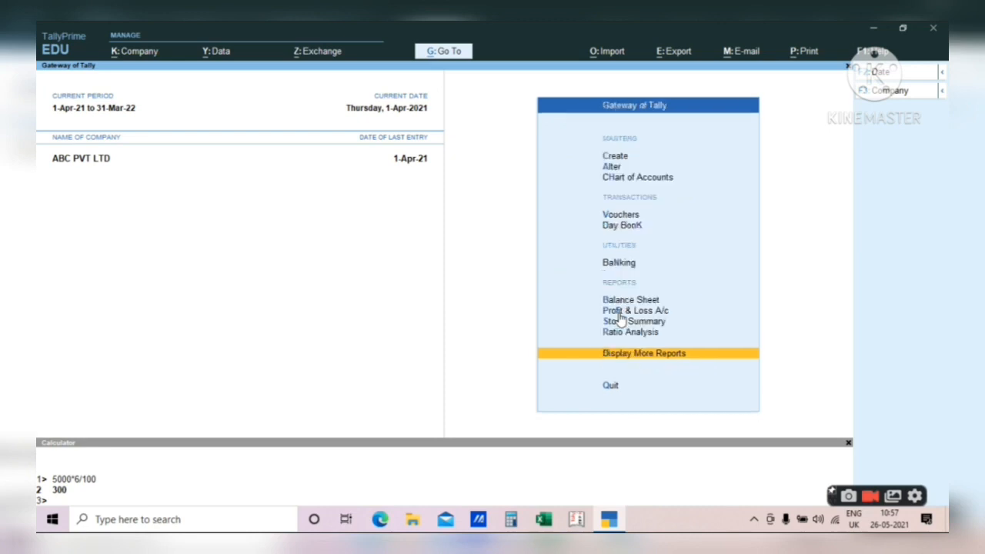
key(Escape)
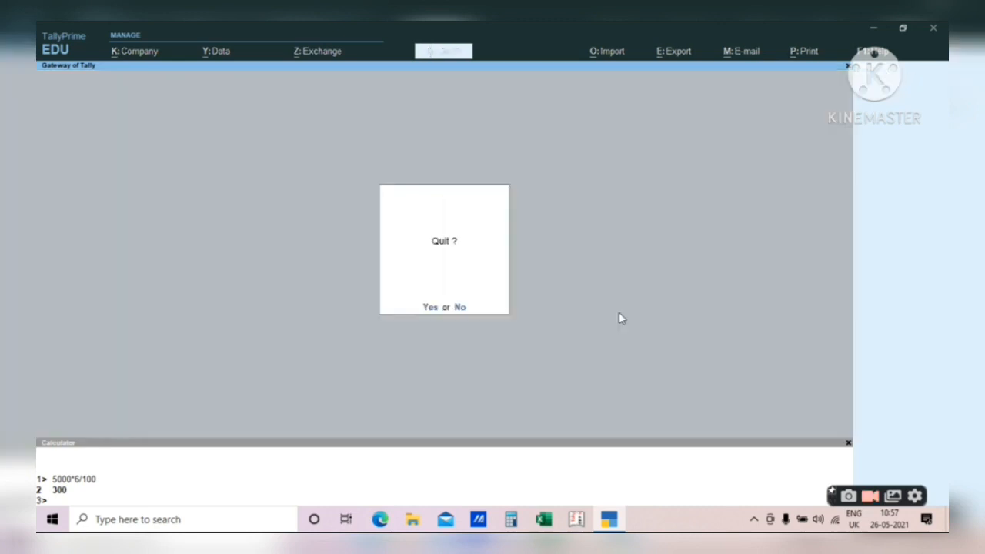
key(Escape)
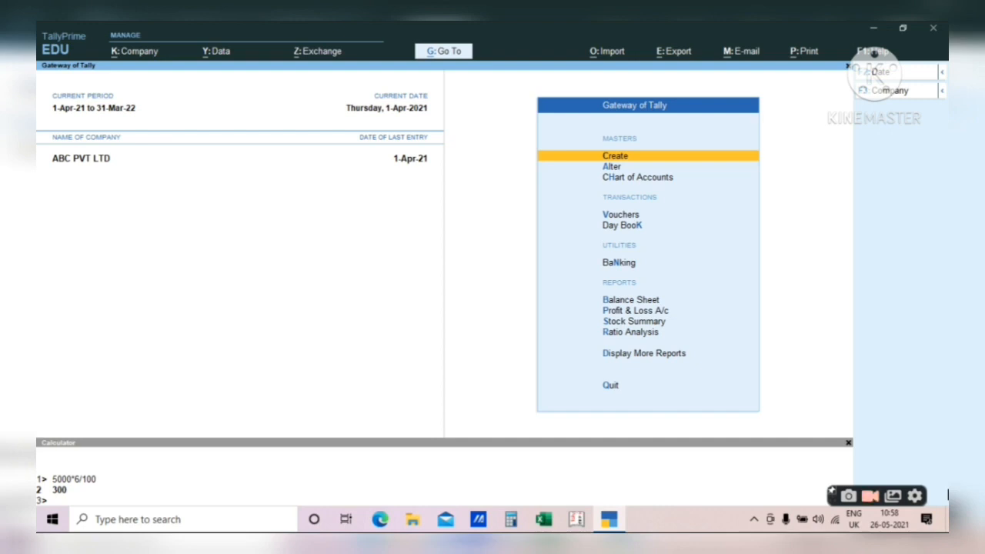
- Drill from the Balance Sheet into Current Liabilities > Duties & Taxes to confirm CGST and SGST at 300 each
key(b)
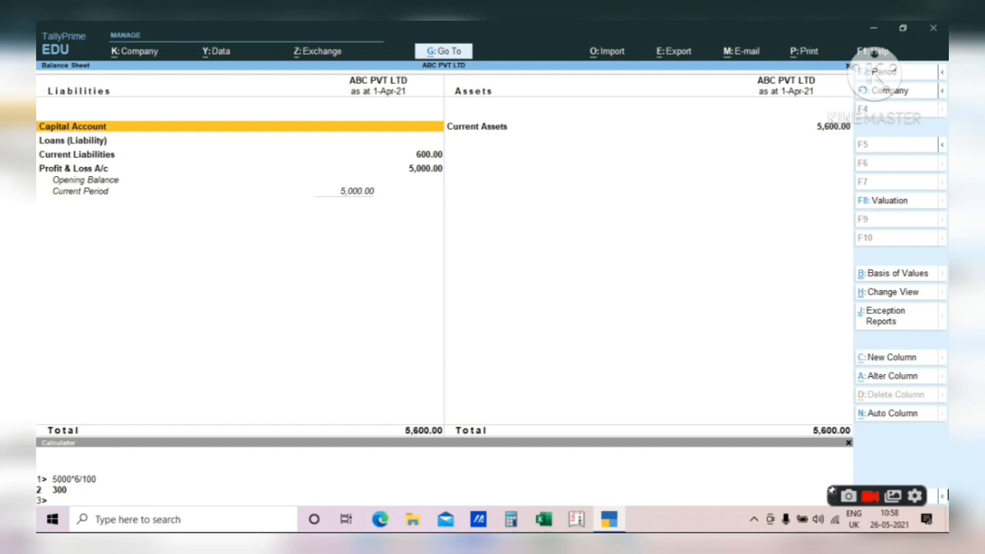
key(Down)
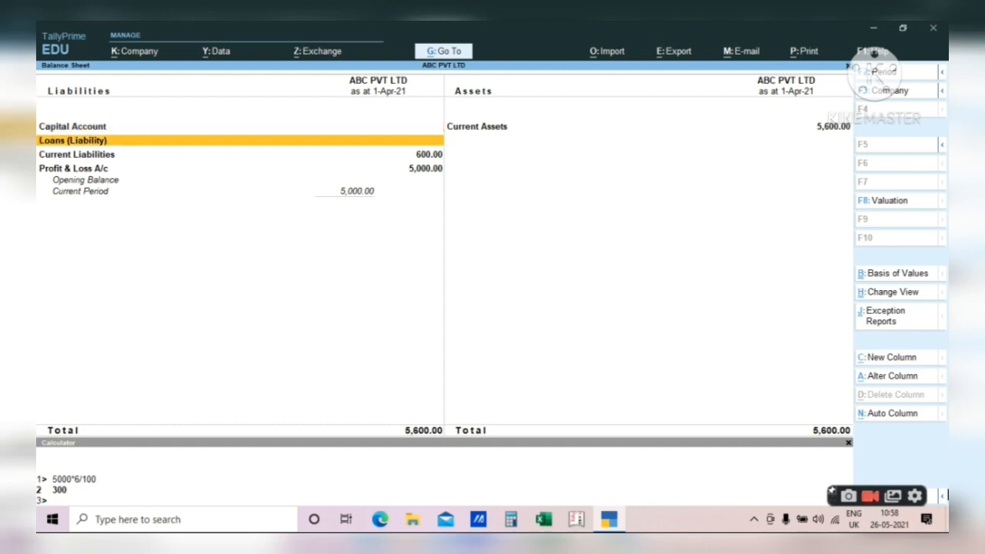
key(Down)
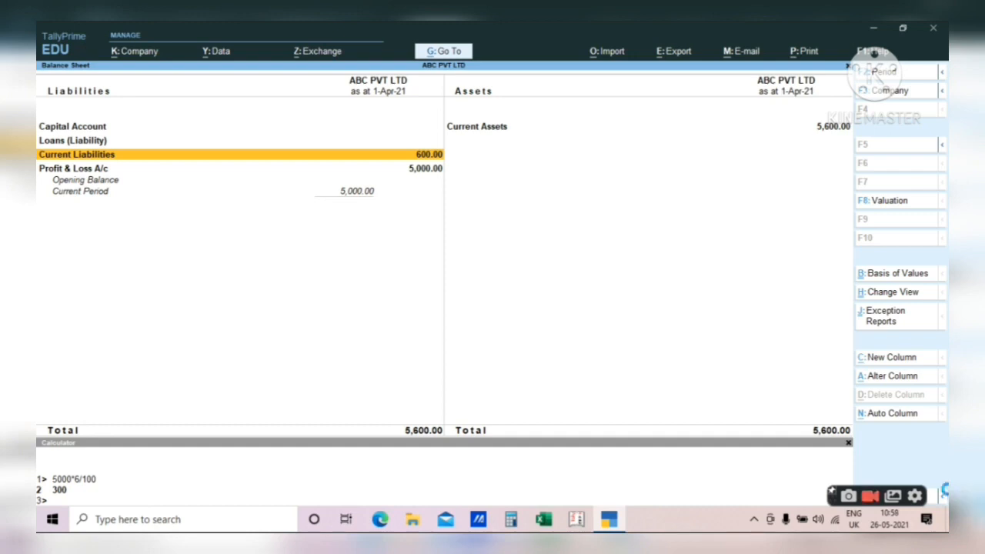
key(Return)
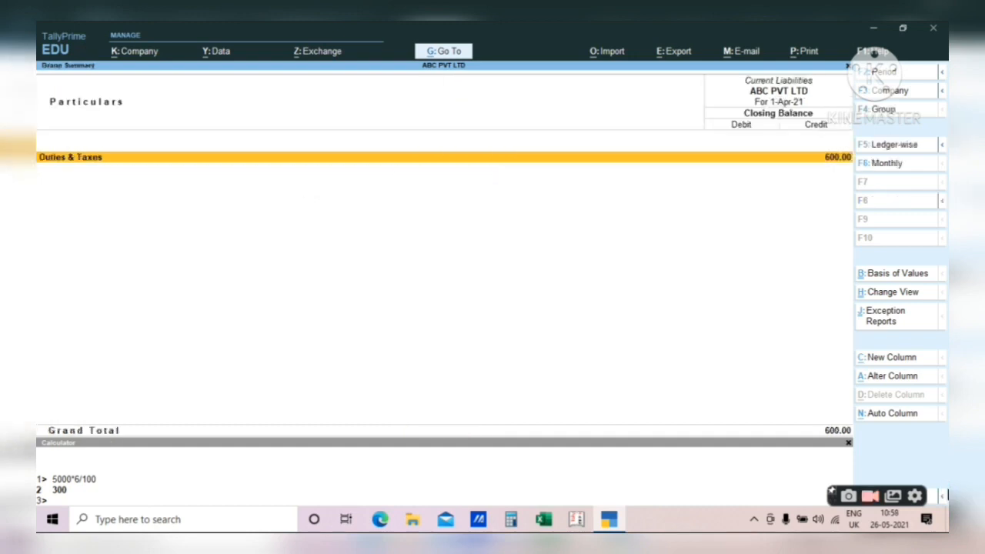
key(Return)
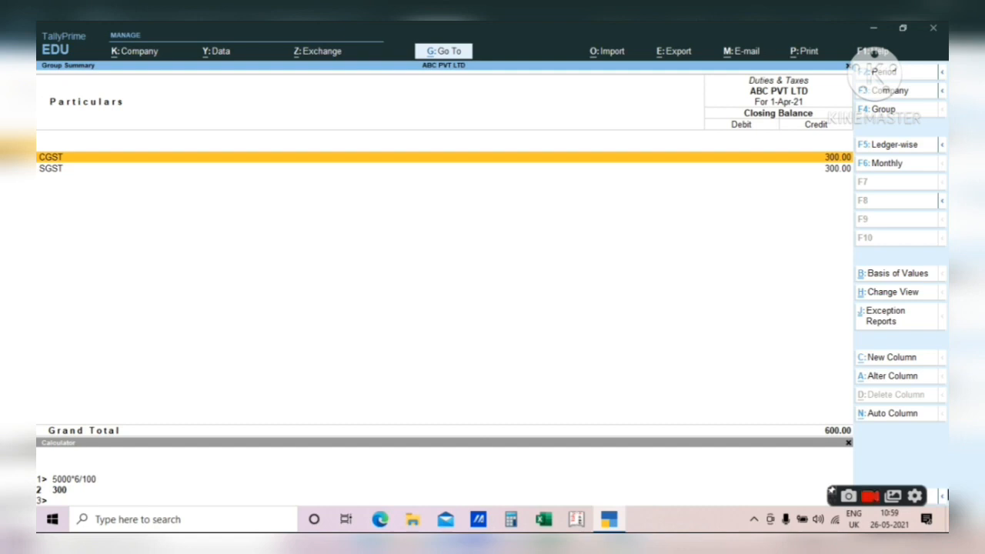
key(Down)
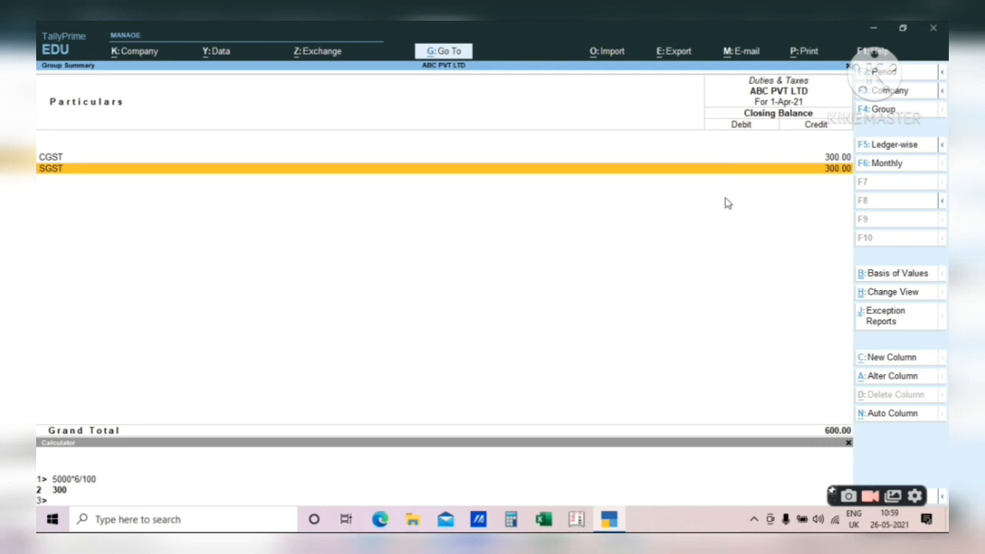
- Return to the Balance Sheet and open the Profit & Loss A/c showing 5,000
key(Escape)
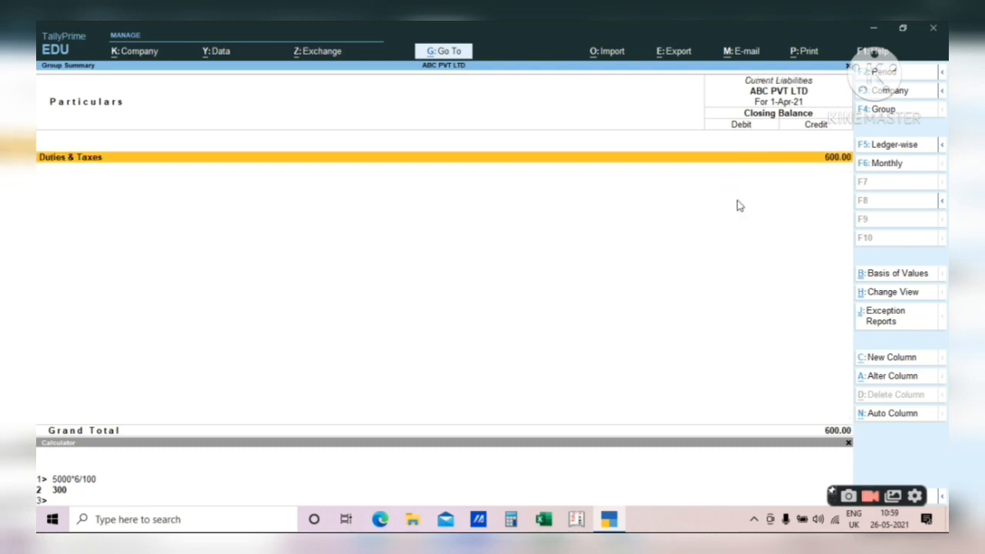
key(Escape)
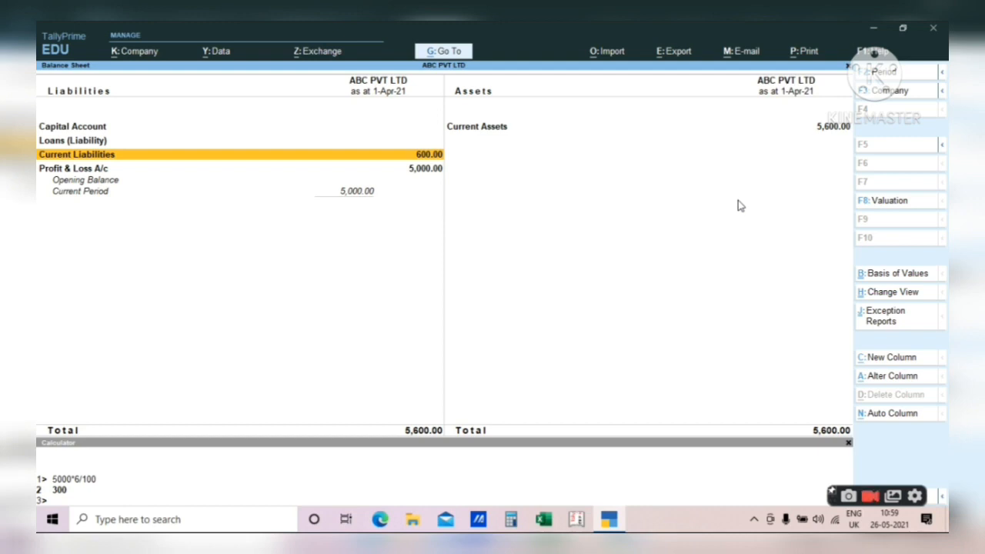
key(Down)
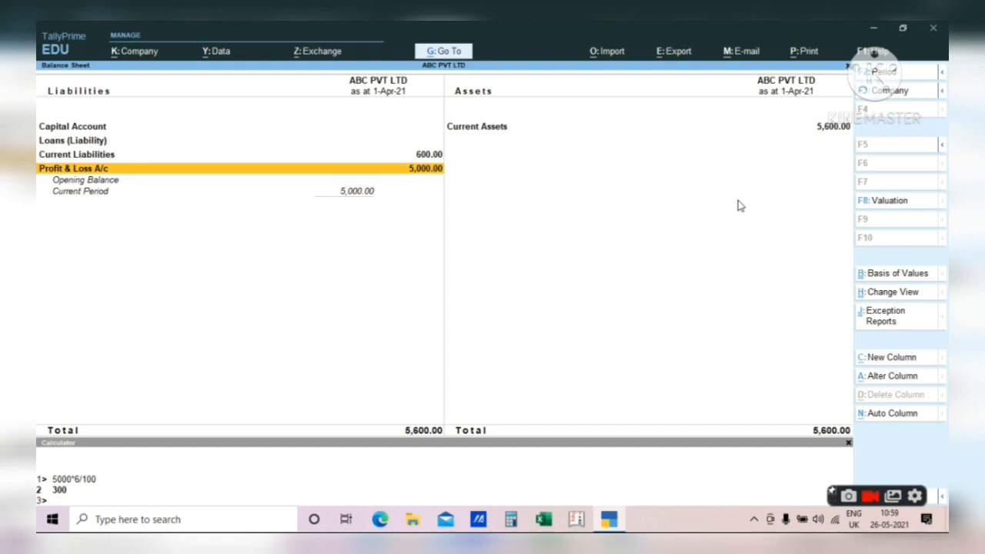
key(Return)
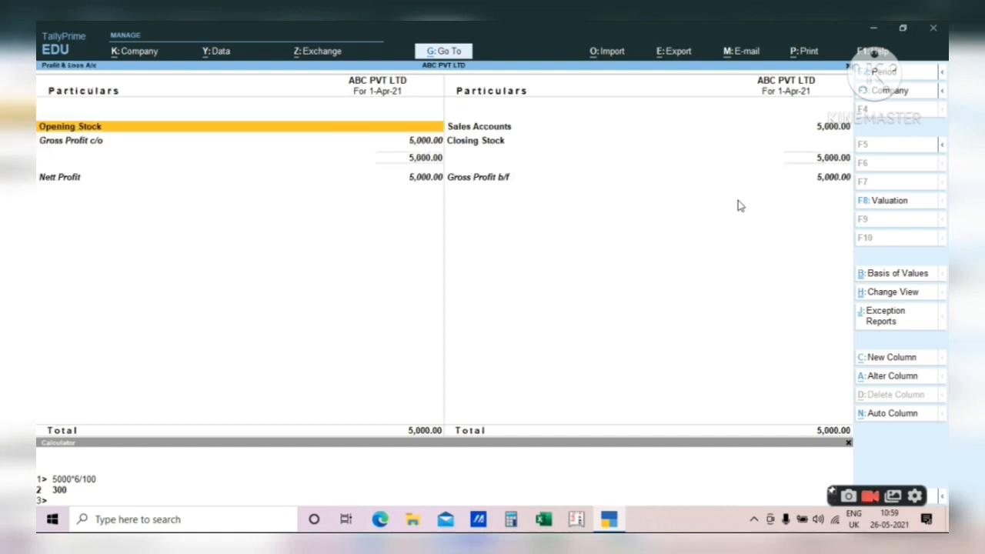
- Drill from Sales Accounts into the SALES ACCOUNT ledger to the XYZ LTD cycle sales voucher
key(Down)
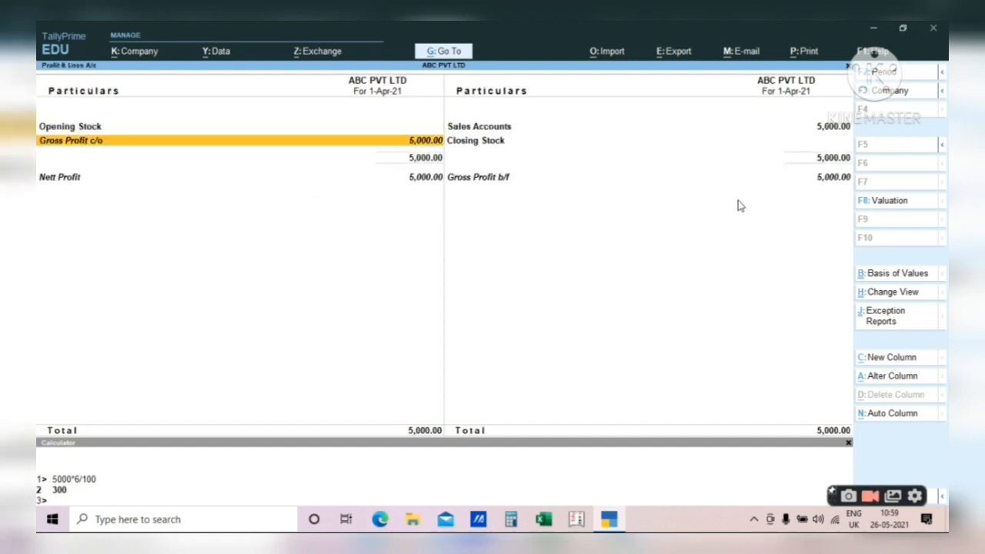
key(Right)
key(Return)
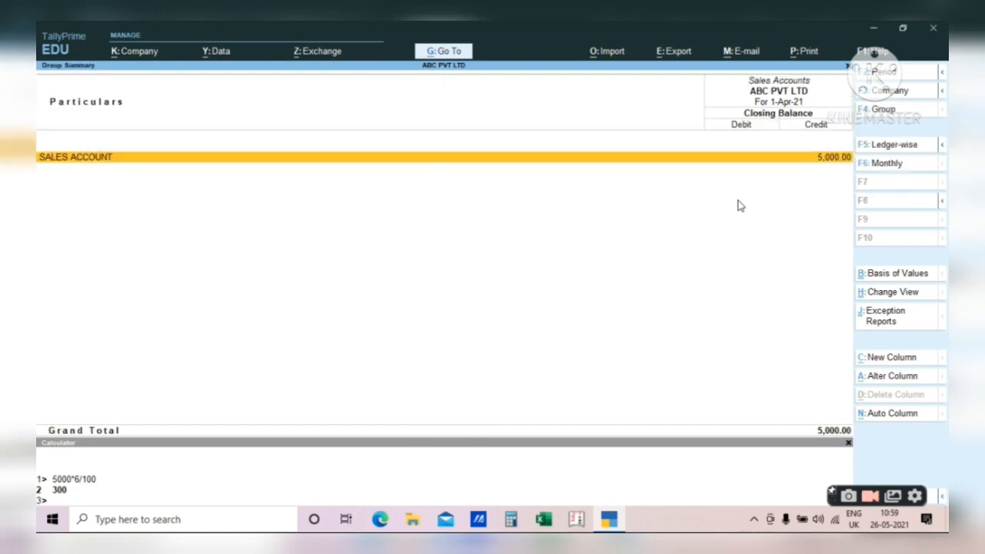
key(Return)
key(Return)
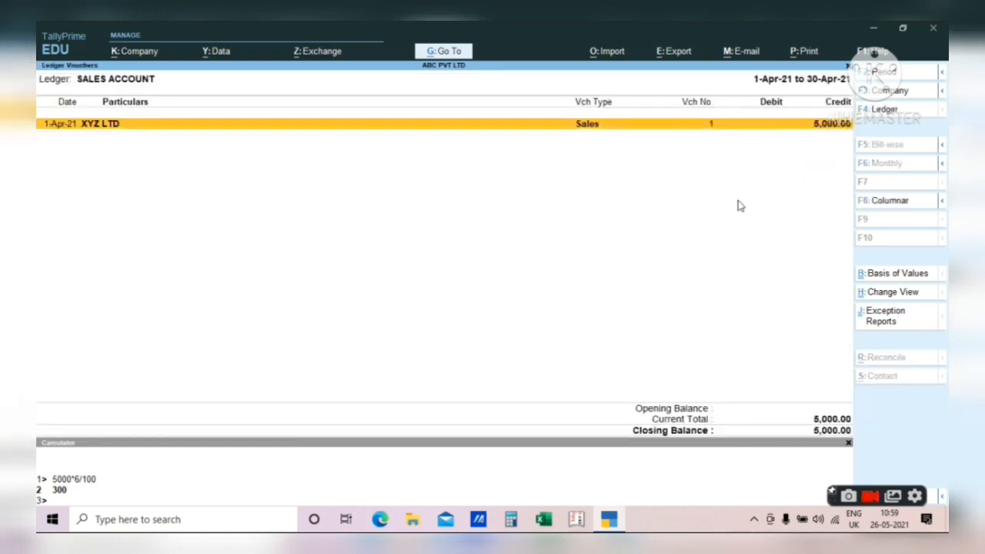
key(Return)
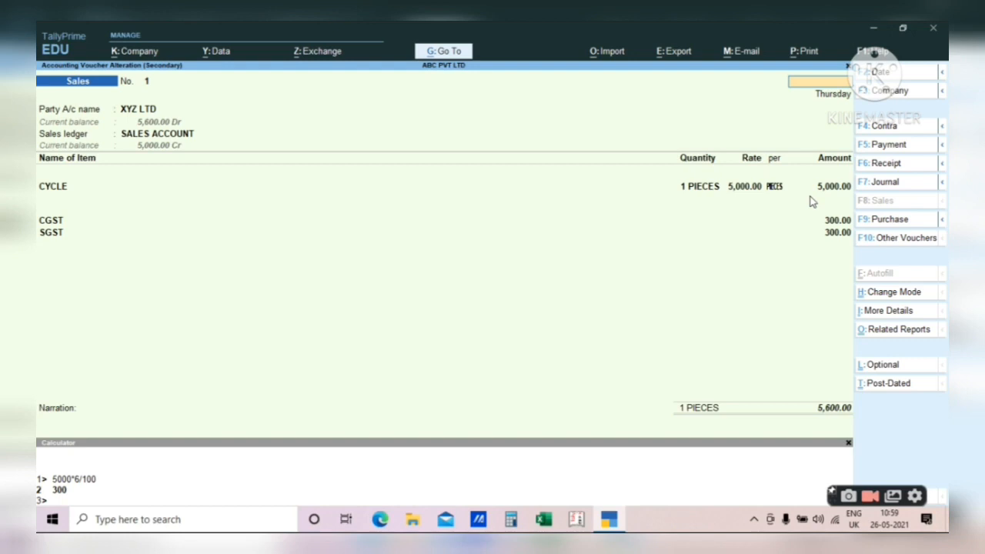
- Back out through Profit & Loss to the Balance Sheet, highlighting Current Assets of 5,600
key(Escape)
key(Escape)
key(Escape)
key(Escape)
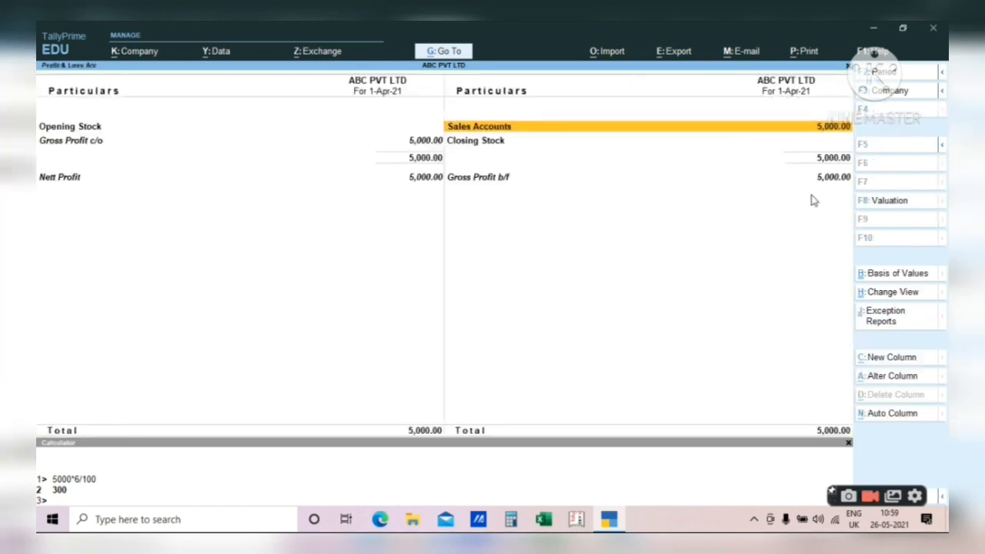
key(Down)
key(Down)
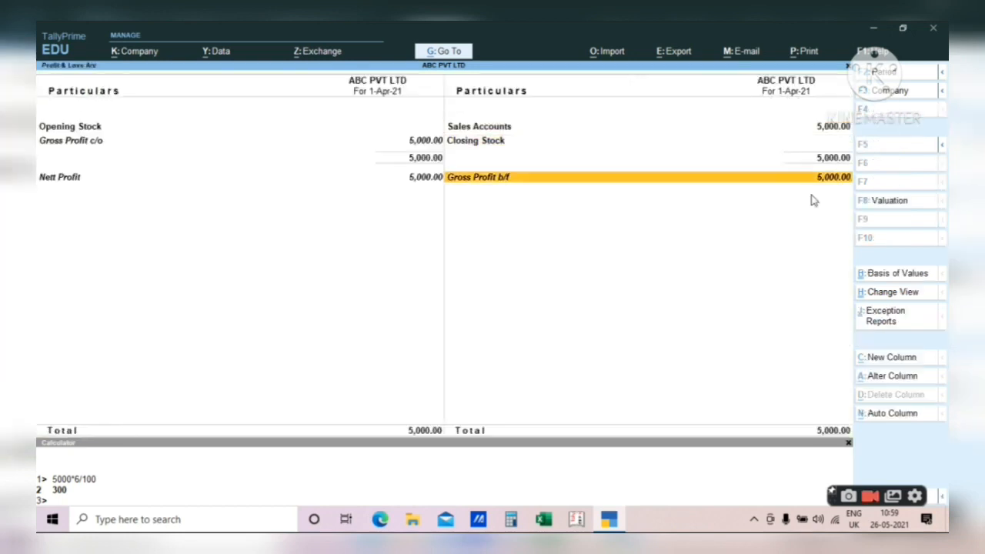
key(Escape)
key(Right)
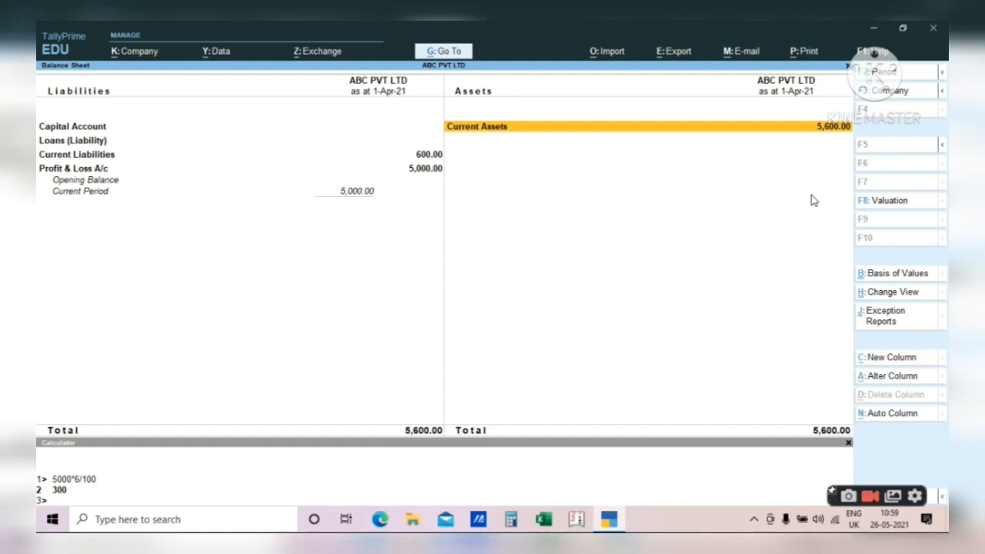
key(Left)
key(Down)
key(Down)
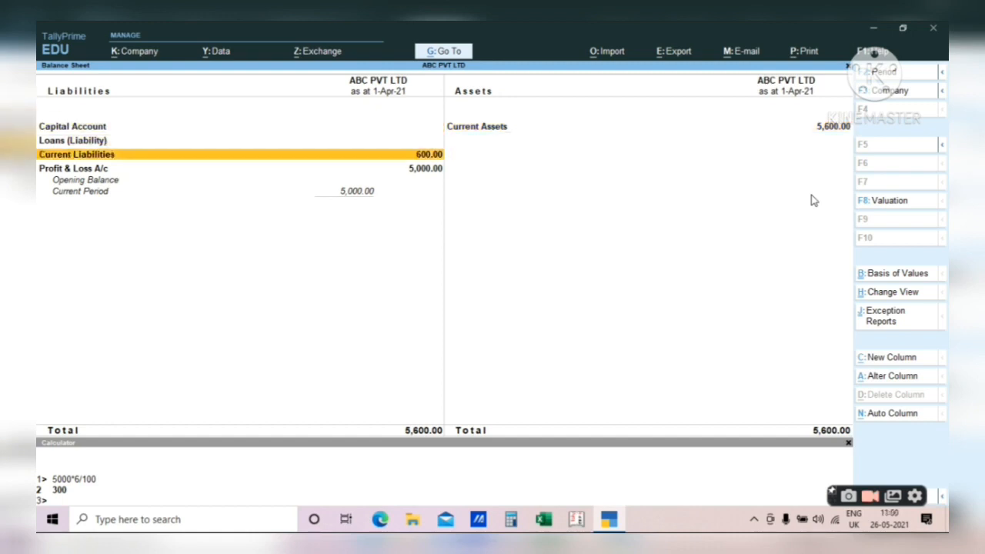
key(Down)
key(Return)
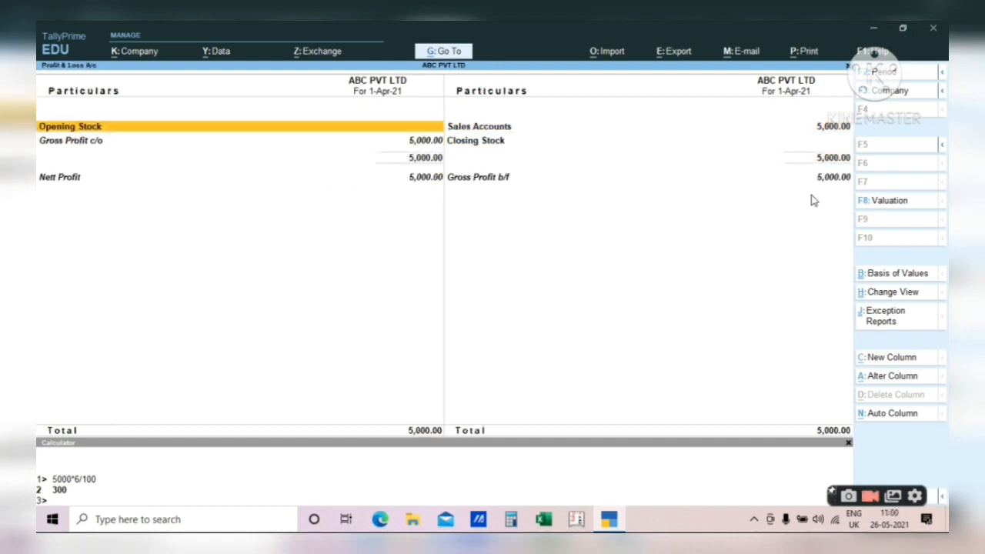
key(Escape)
key(Right)
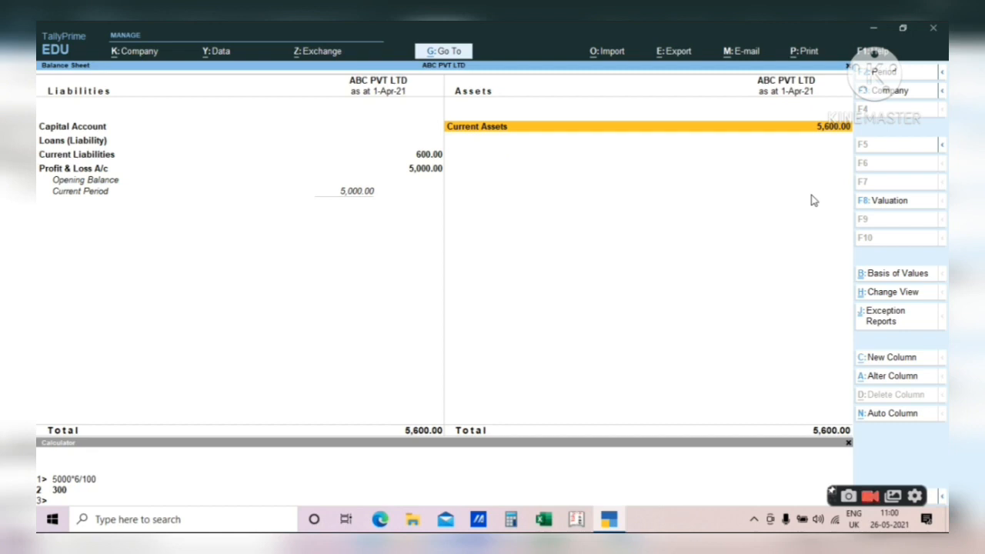
click(813, 201)
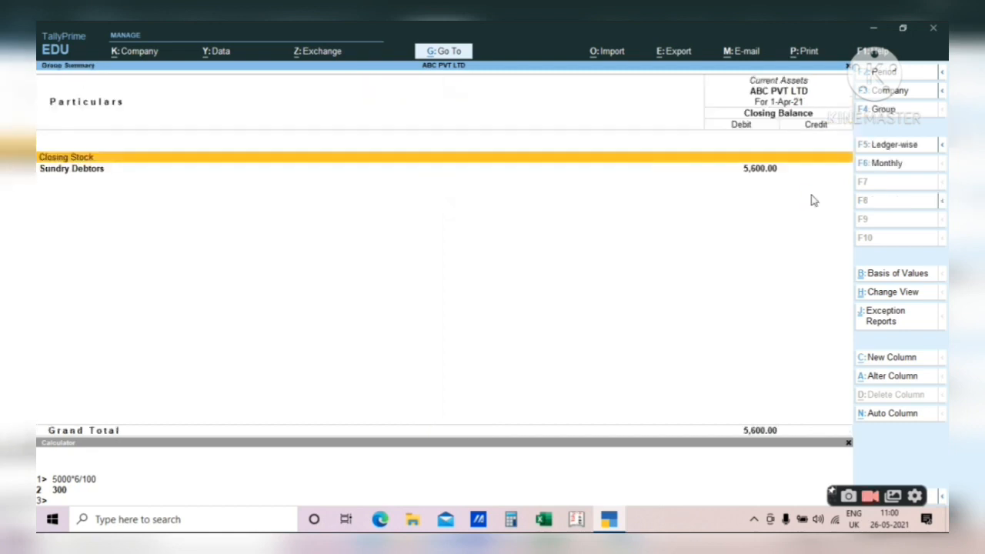
key(Down)
key(Return)
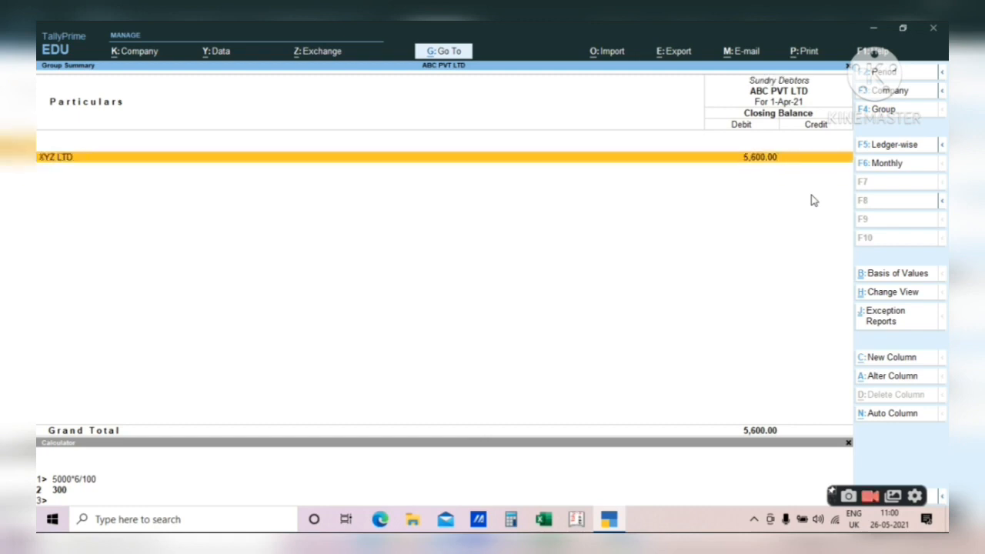
key(Escape)
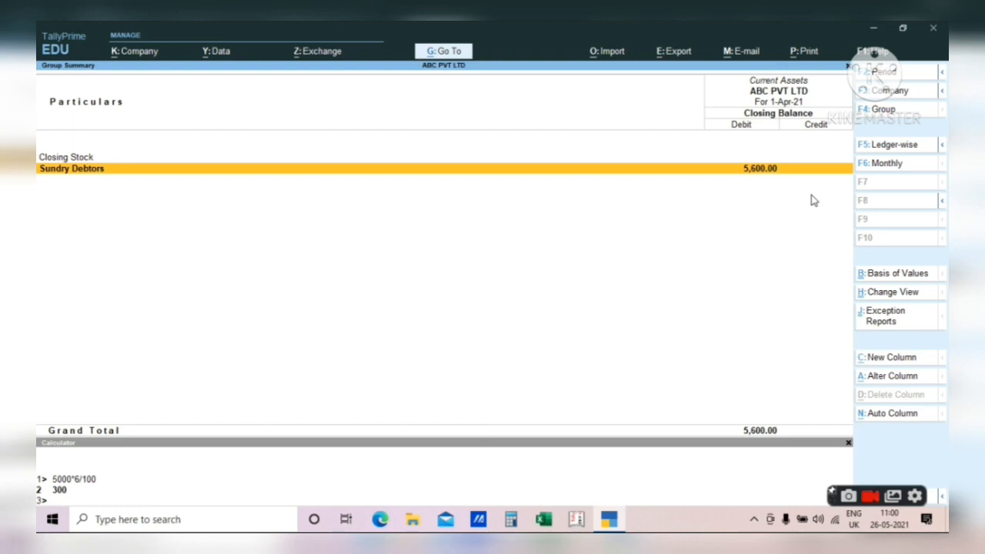
key(Escape)
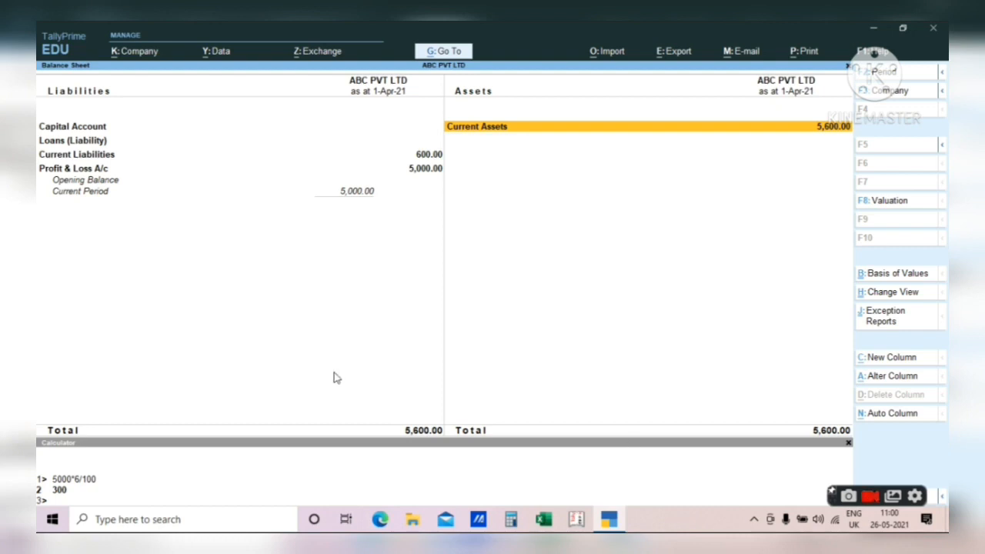
- Exit the Balance Sheet and close the calculator, leaving Create highlighted on the ABC PVT LTD Gateway of Tally
key(Escape)
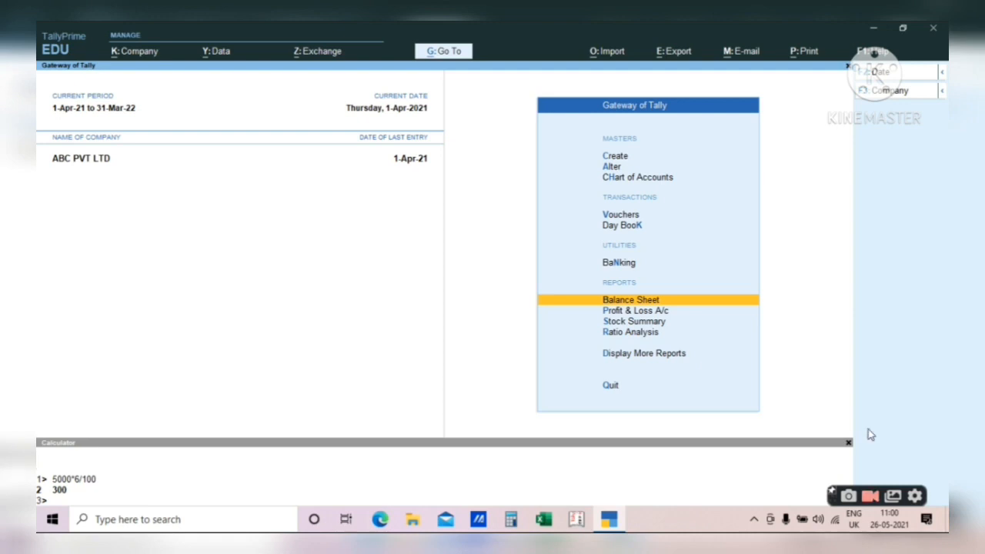
click(849, 443)
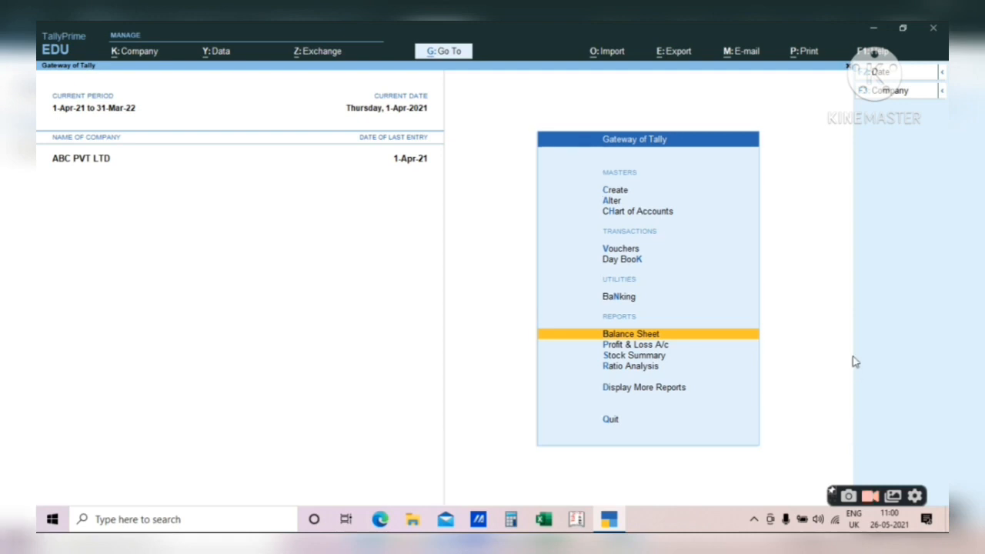
key(Home)
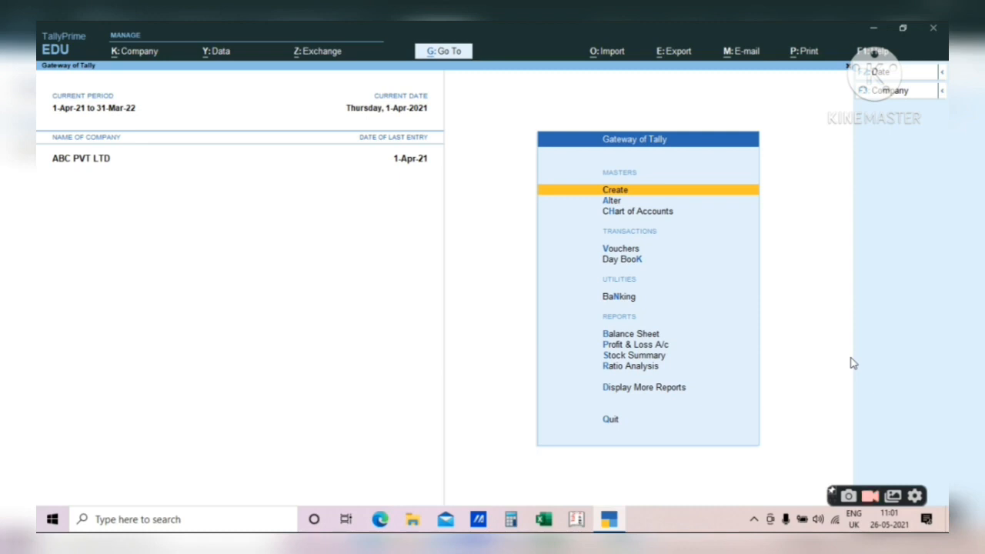
key(Up)
key(Down)
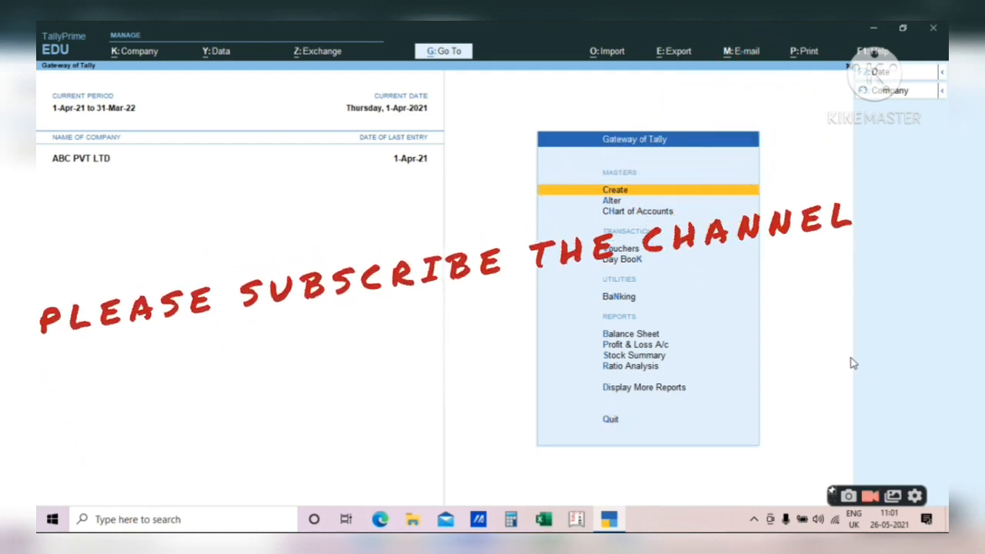